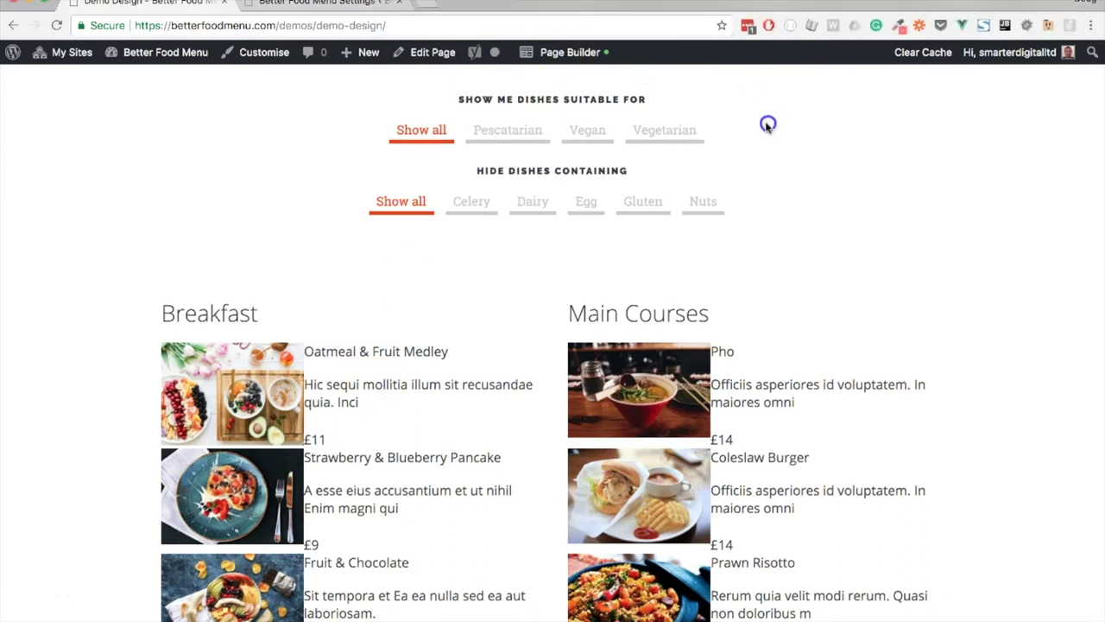
- Launch the Beaver Builder editor on the Demo Design menu page
click(585, 53)
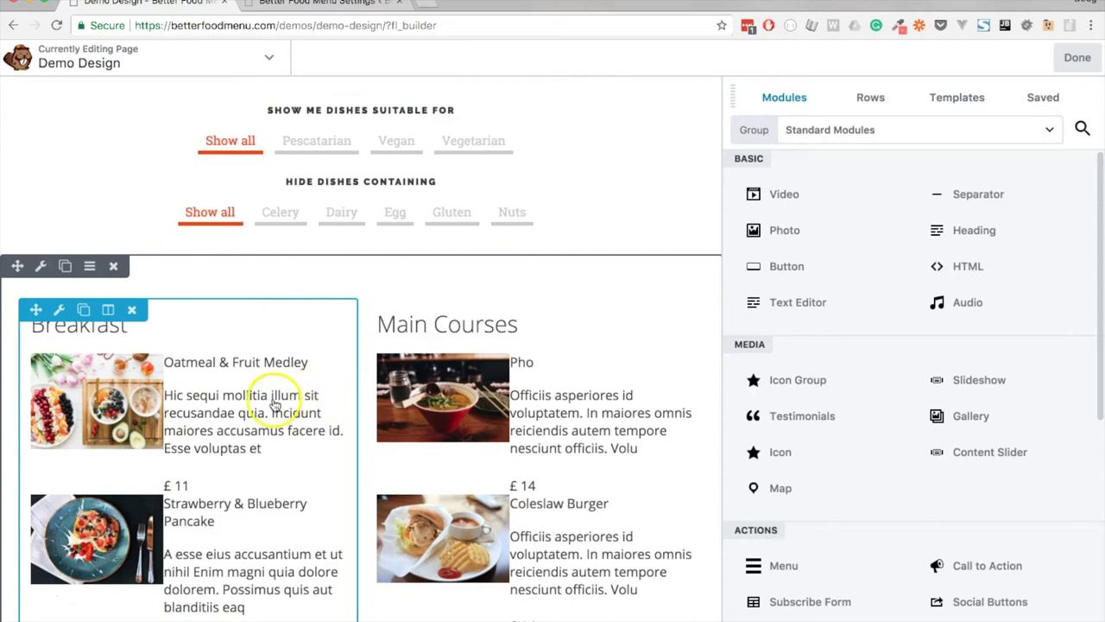
- In the Breakfast module's Item Layout, set spacing between menu items to 30
click(275, 404)
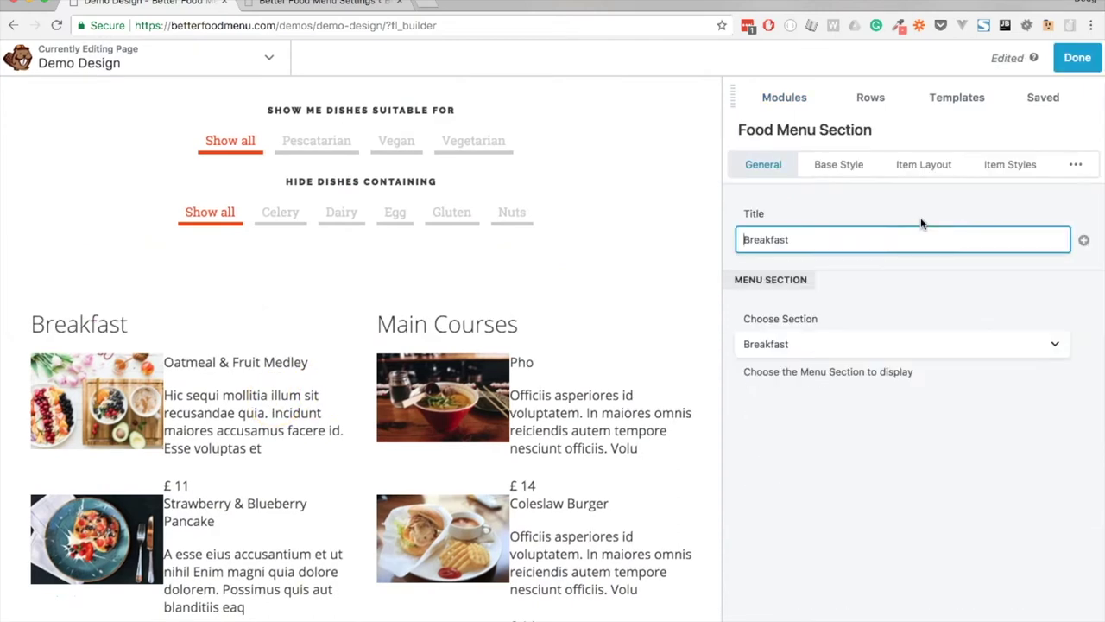
click(925, 168)
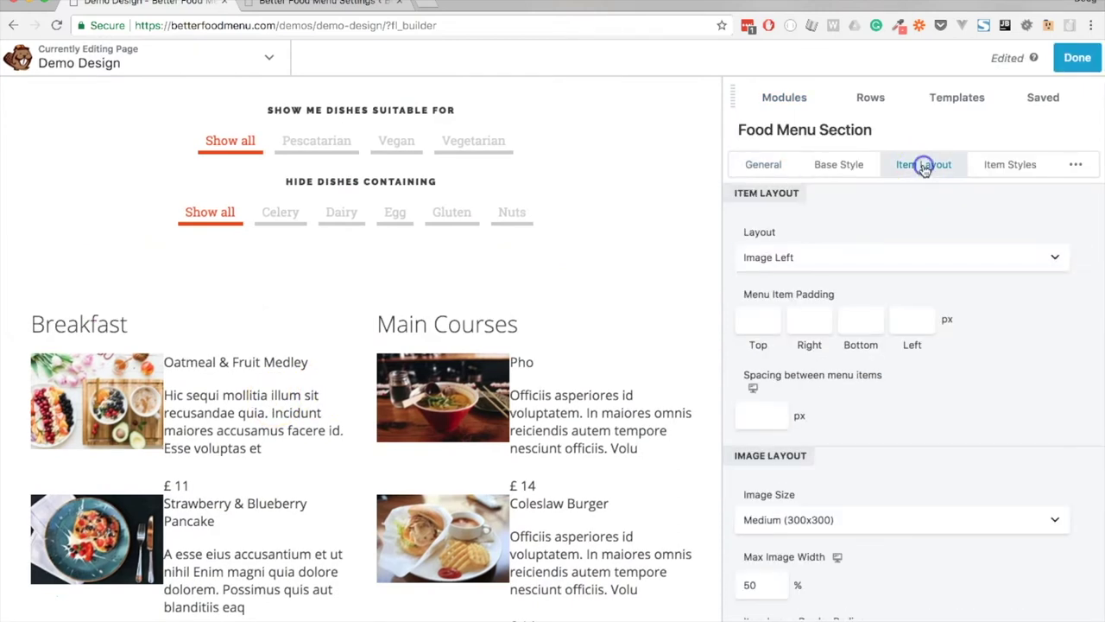
click(761, 413)
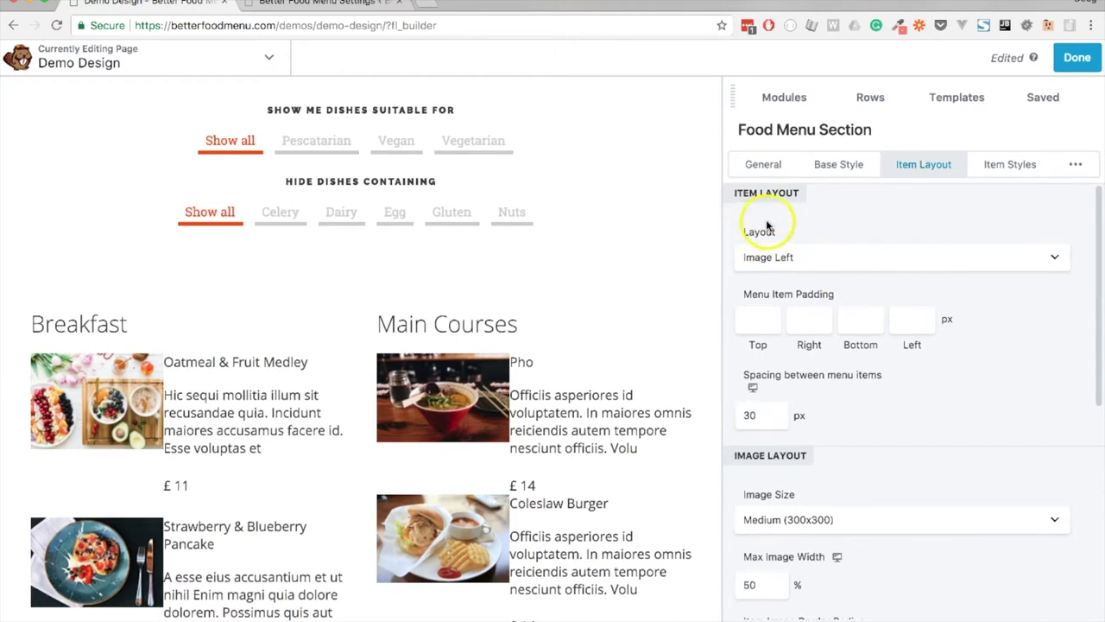
- Preview the Image Right, Image Top, Poster and No Image layouts, then choose Image Left
click(791, 263)
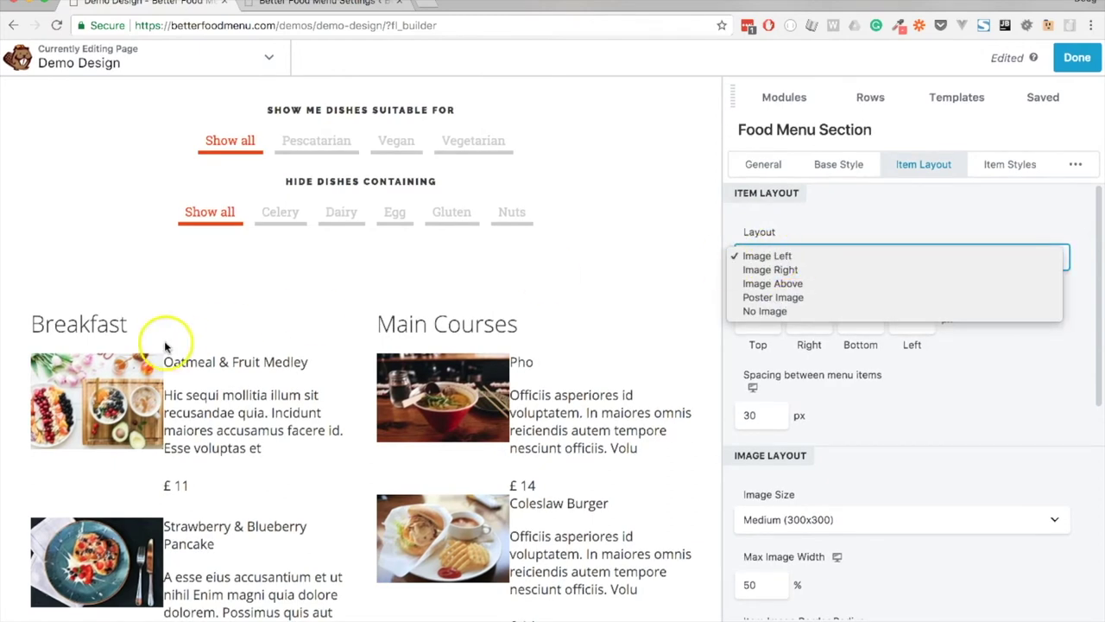
click(801, 271)
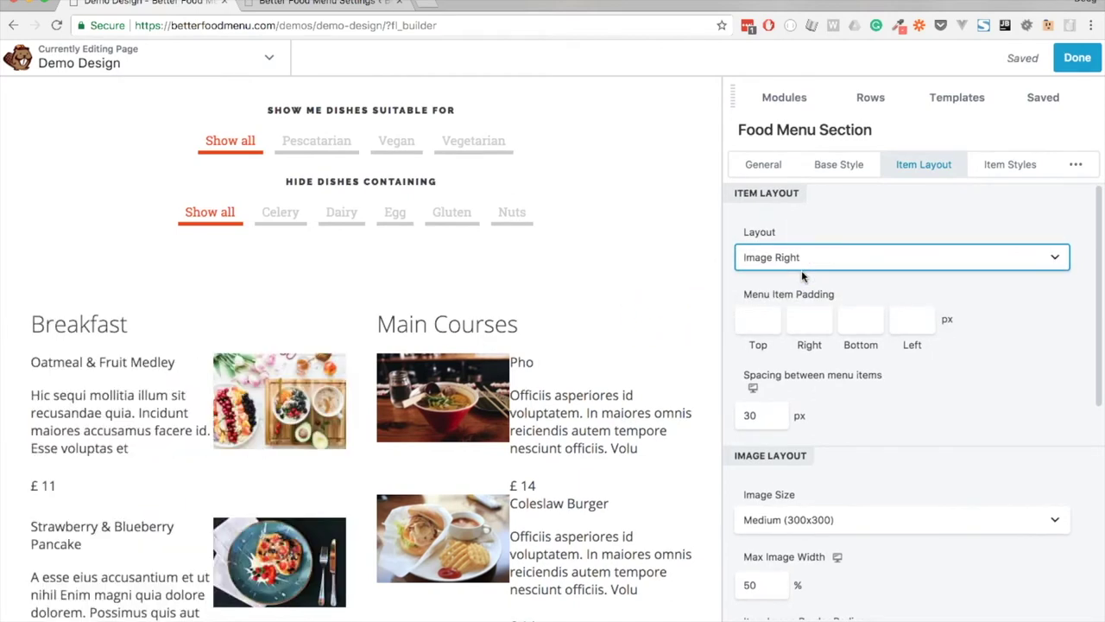
click(803, 259)
click(804, 268)
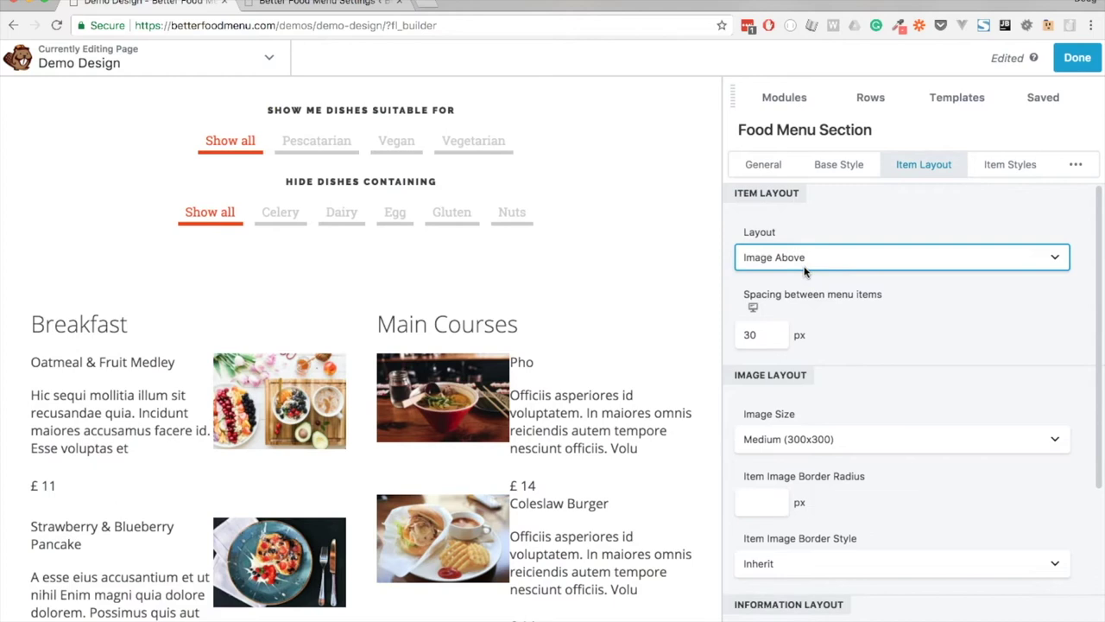
click(804, 271)
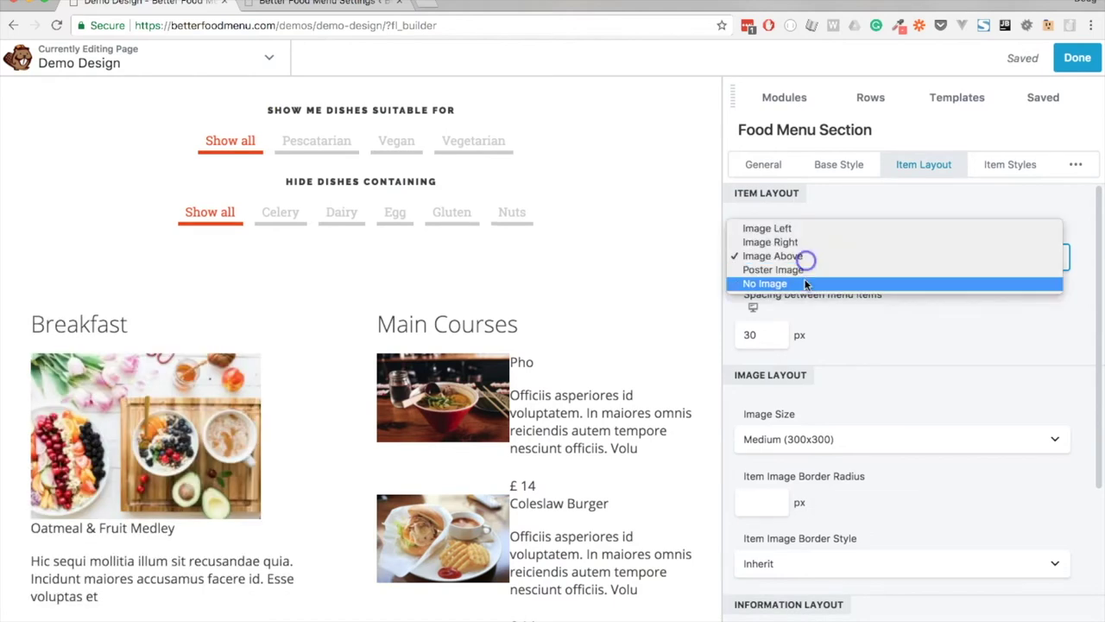
click(807, 273)
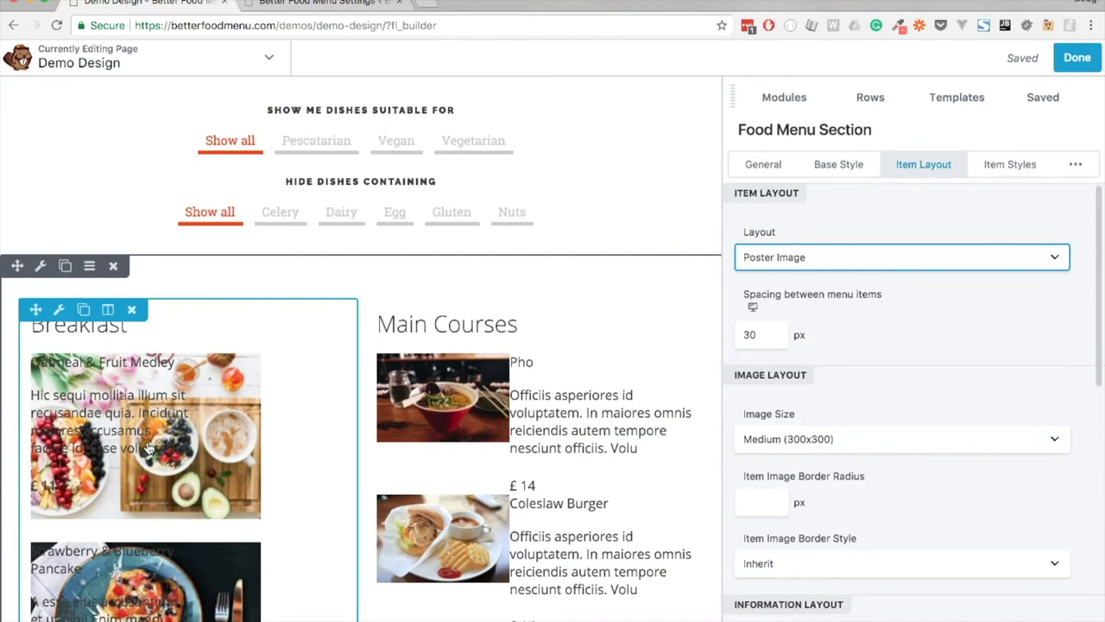
click(817, 257)
click(810, 270)
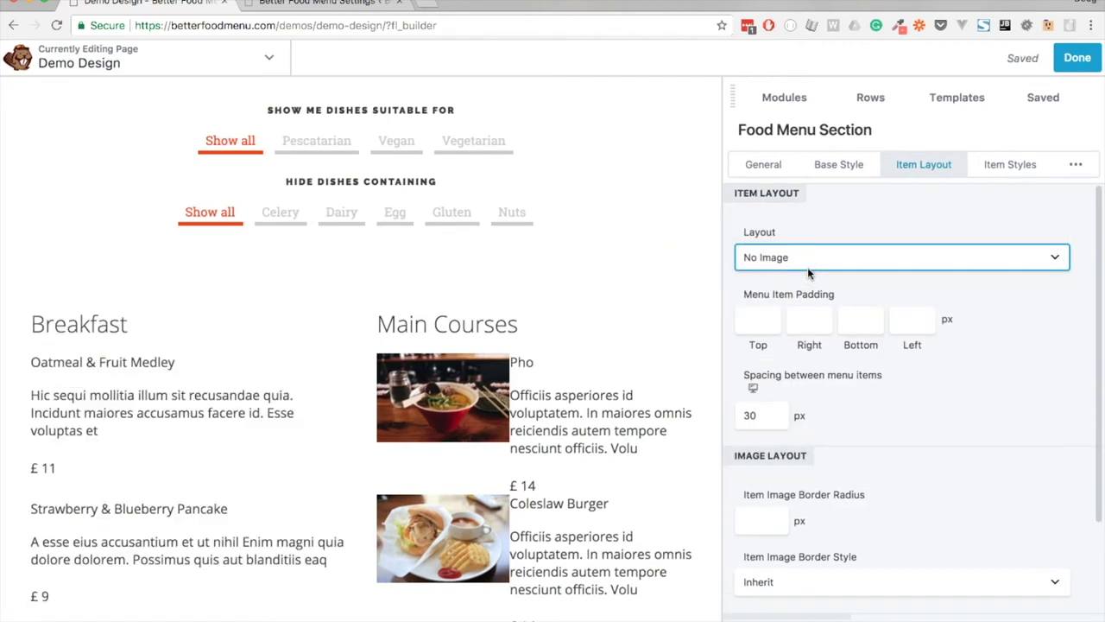
click(808, 267)
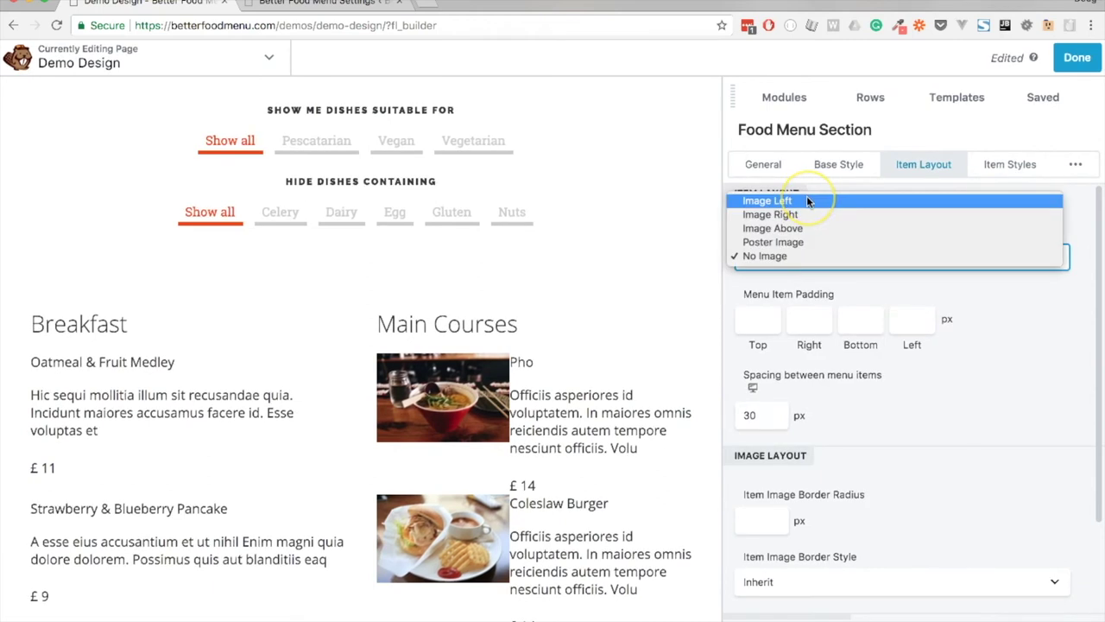
click(806, 200)
- Try 20 px menu item padding on the Breakfast items
click(749, 320)
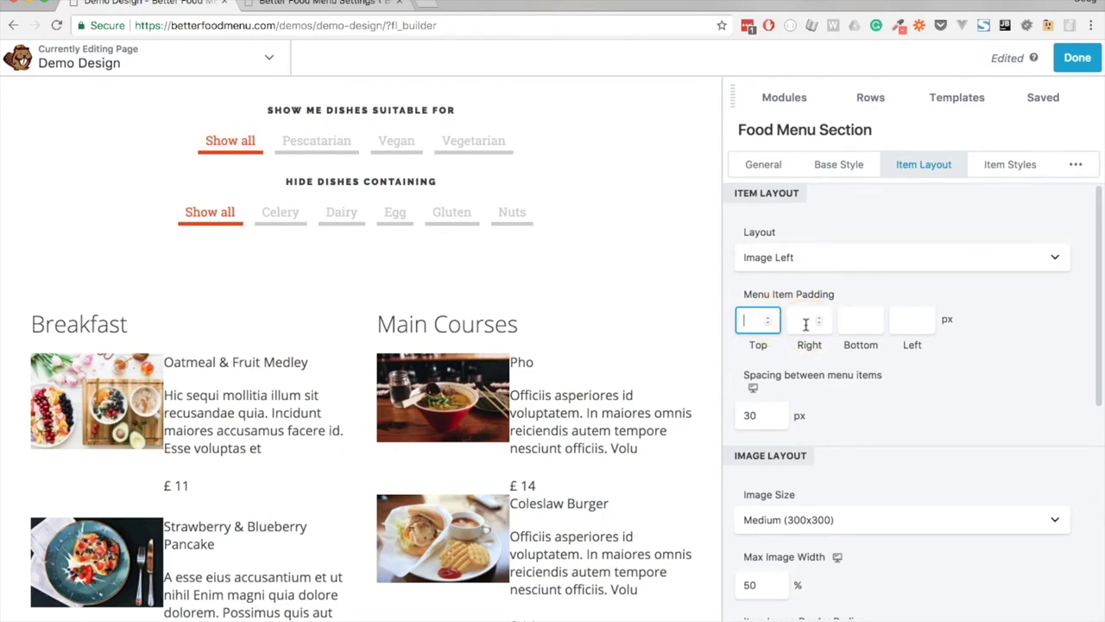
text(20)
key(Tab)
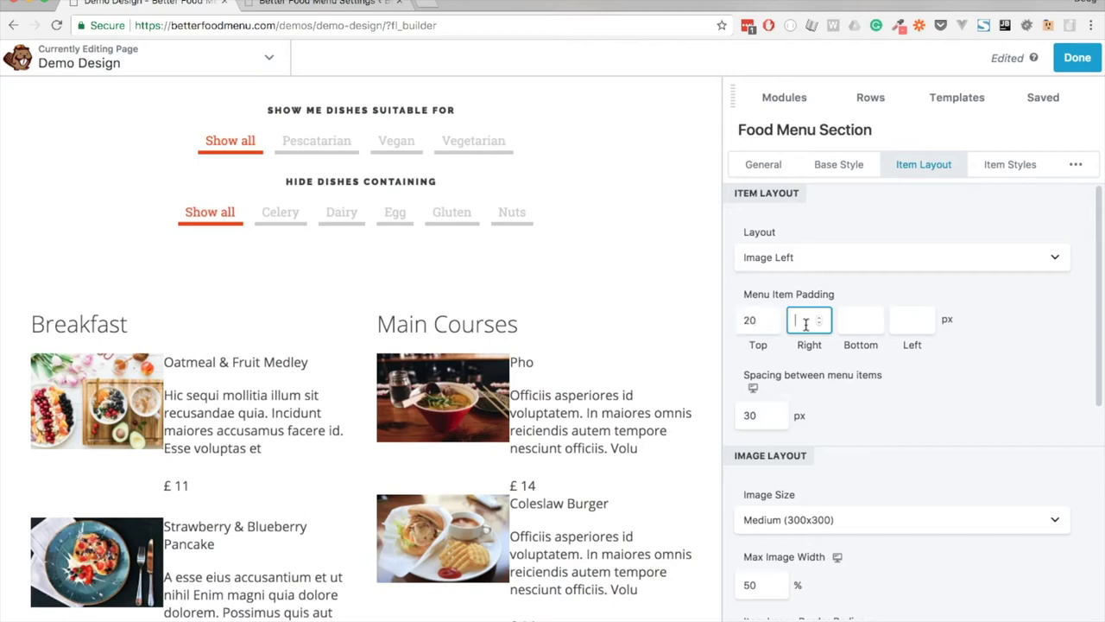
text(20)
key(Tab)
text(20)
key(Tab)
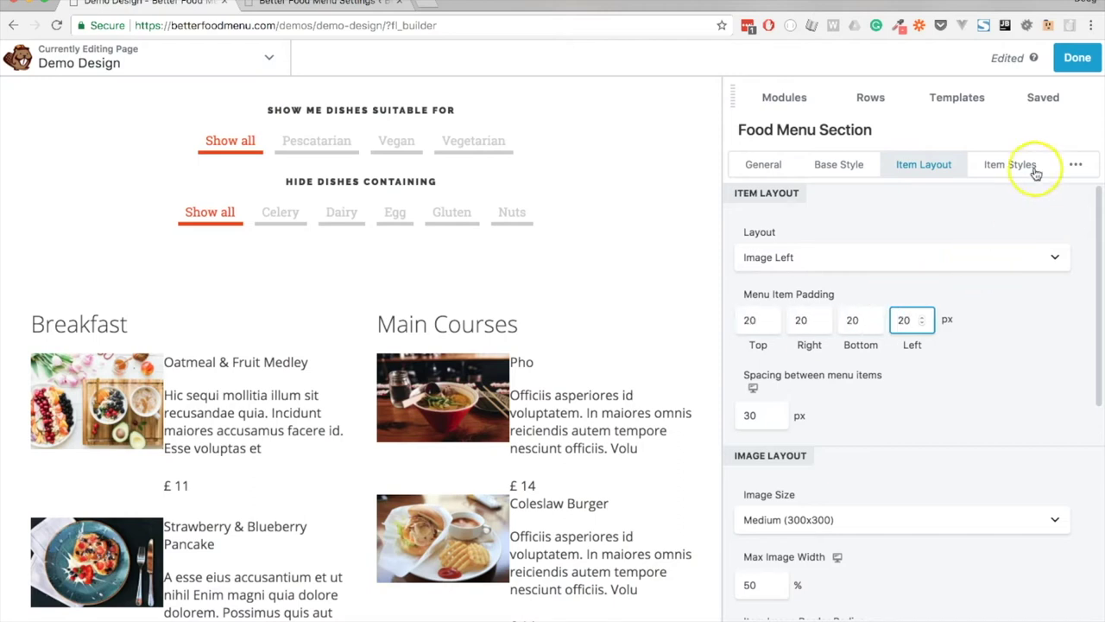
- Try a red solid item background, then switch the background to Transparent
click(1012, 166)
click(812, 258)
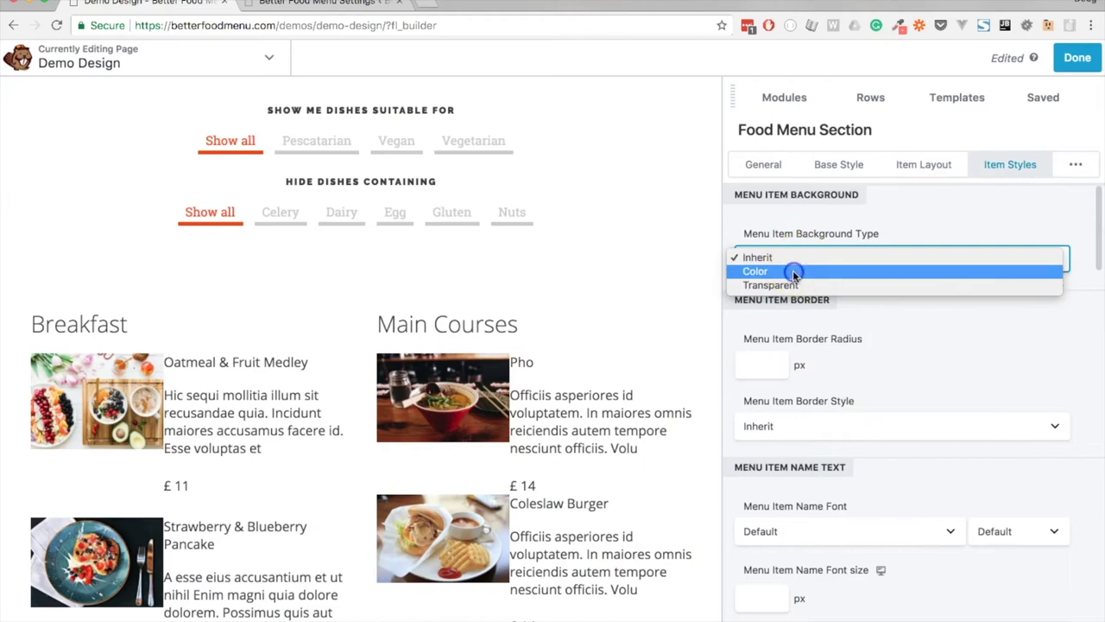
click(792, 271)
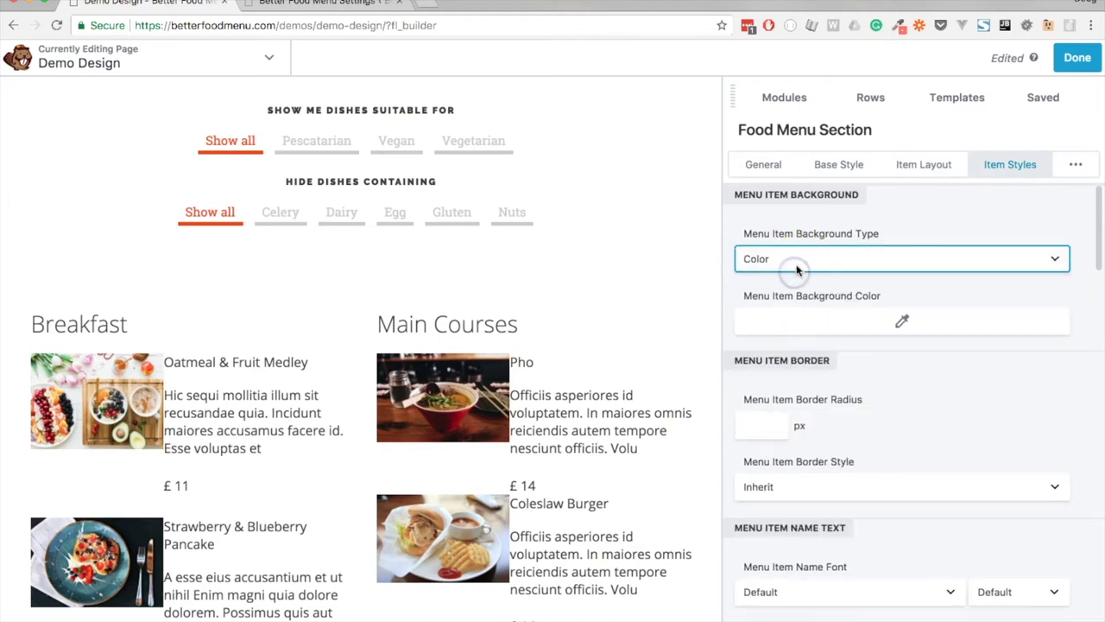
click(779, 321)
drag(749, 494, 743, 389)
click(1053, 391)
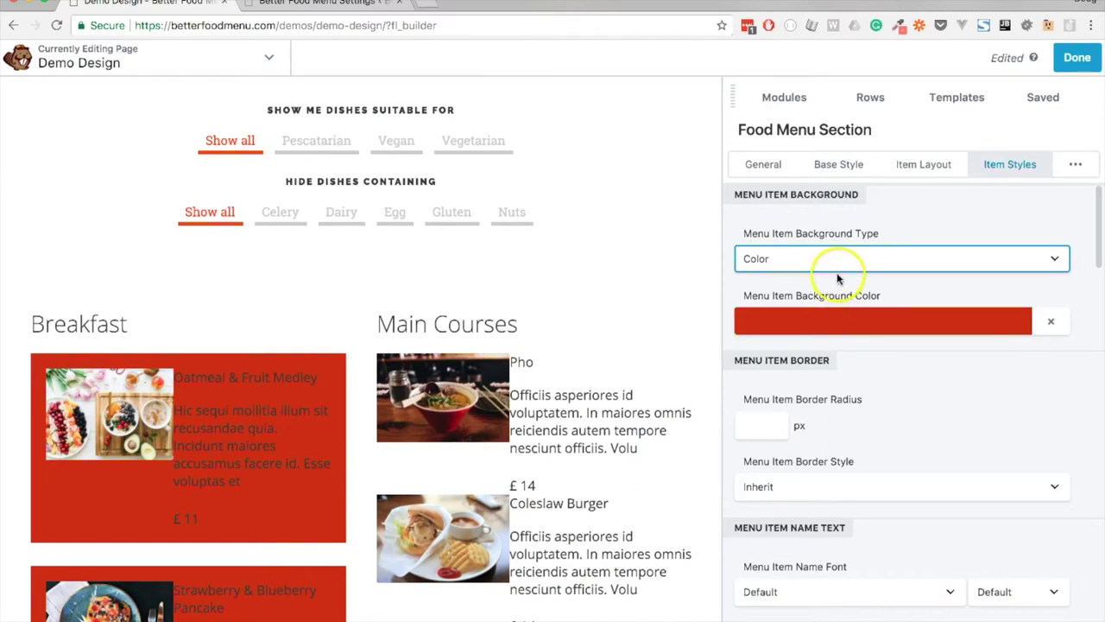
click(879, 258)
click(831, 272)
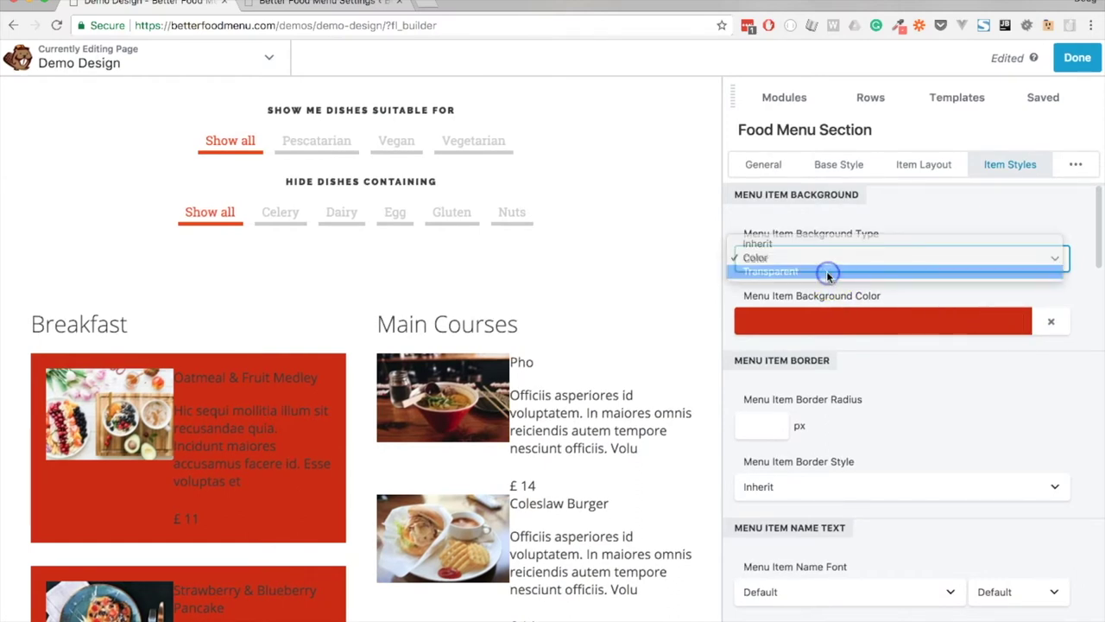
- Clear the Breakfast menu item padding fields
click(917, 165)
click(749, 322)
text(0)
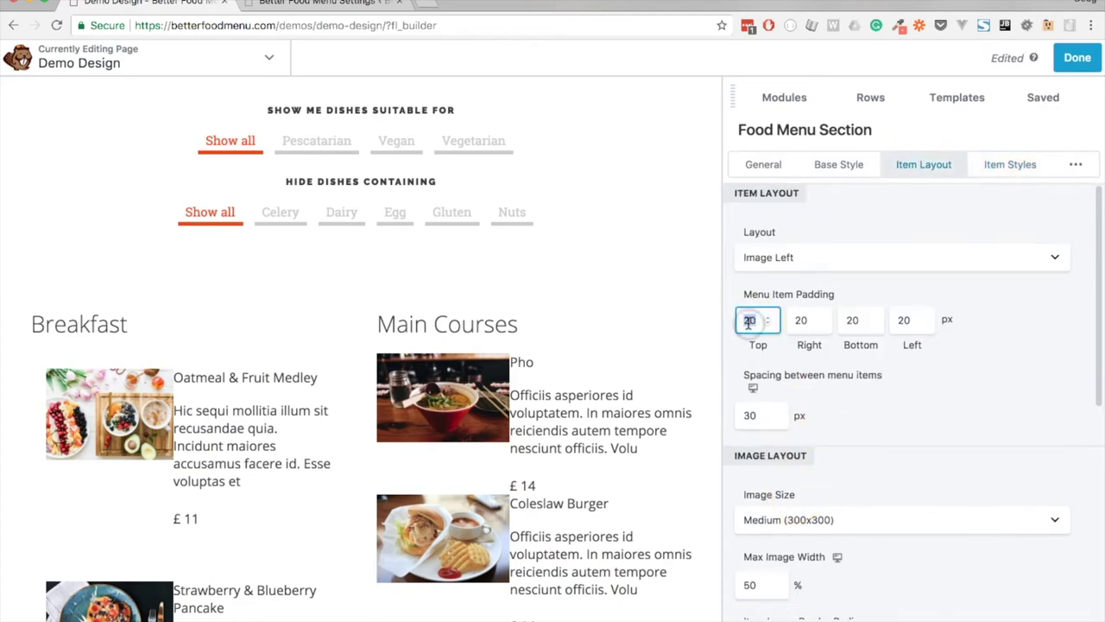
key(Tab)
text(0)
key(Tab)
text(0)
key(Tab)
text(0)
click(748, 321)
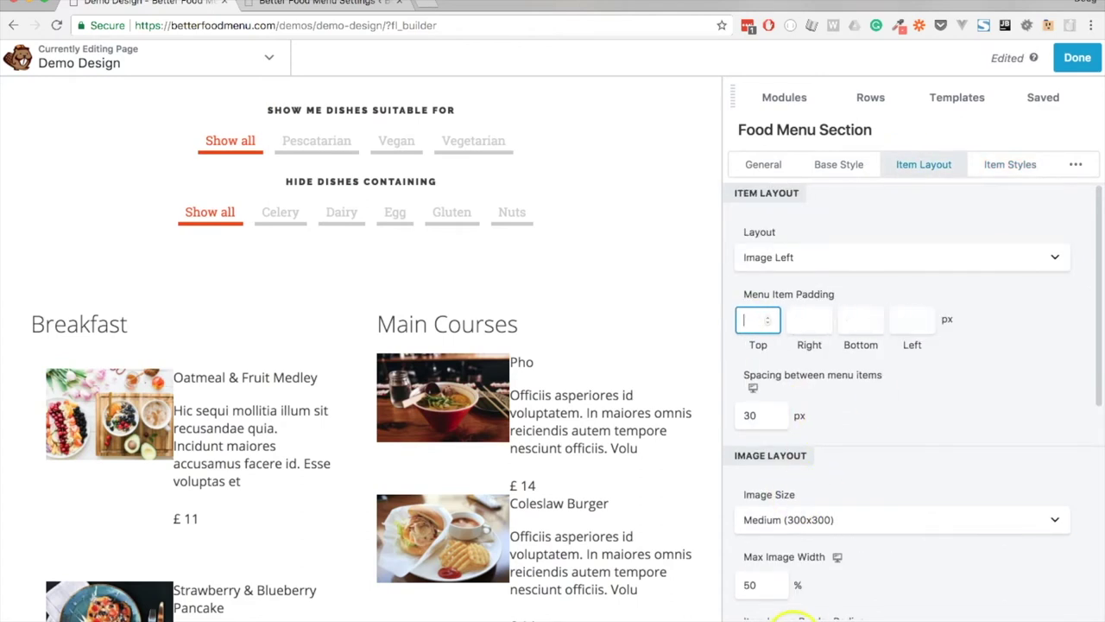
key(shift+Tab)
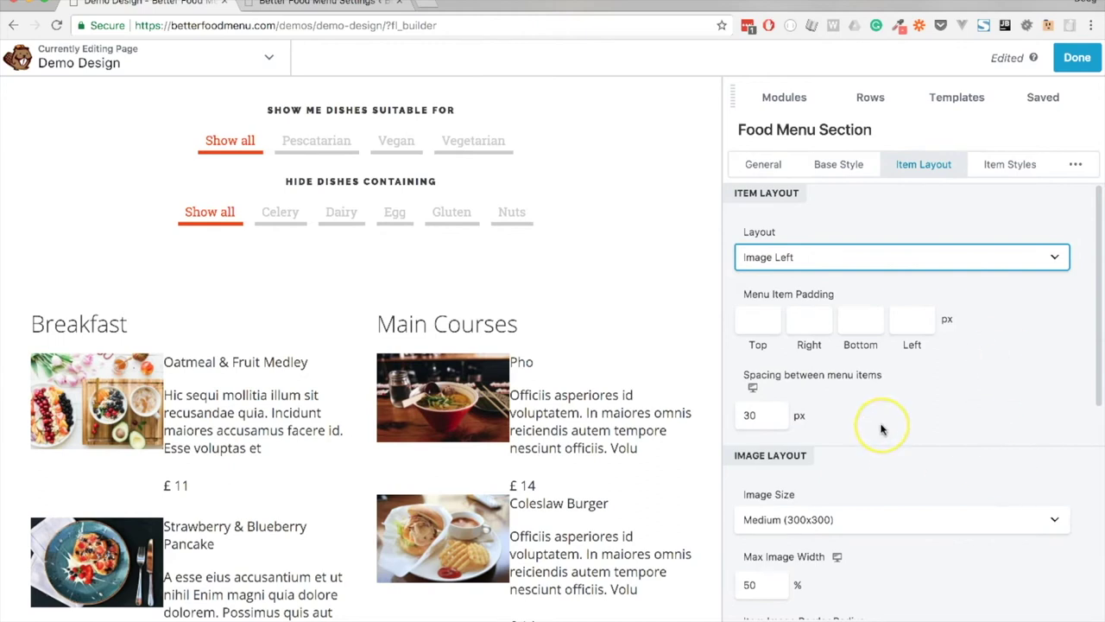
scroll(881, 426, down, 3)
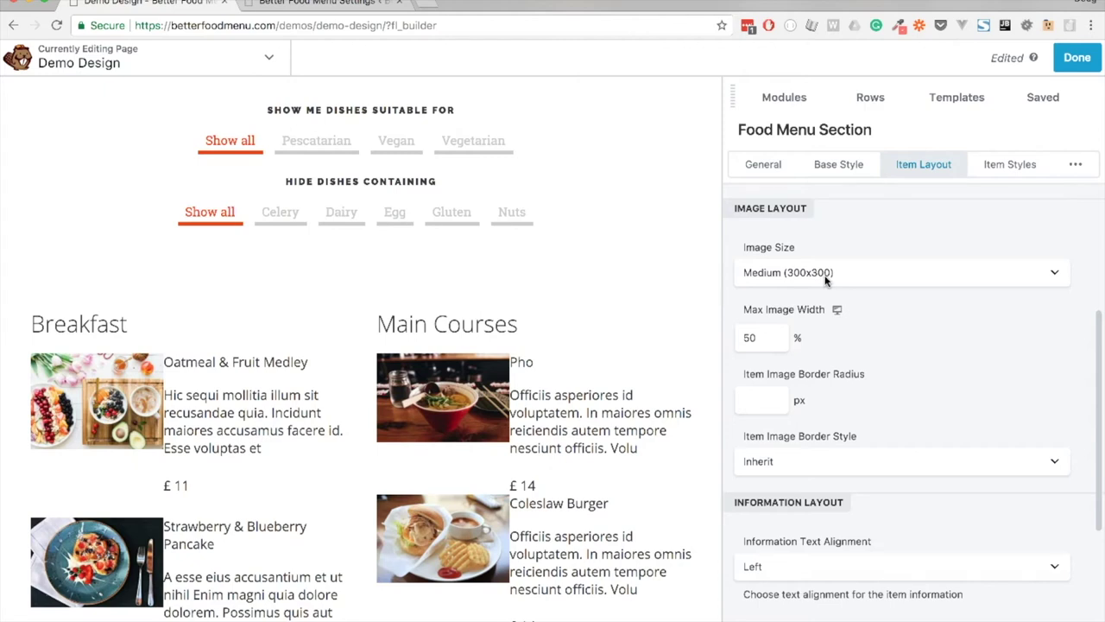
click(826, 278)
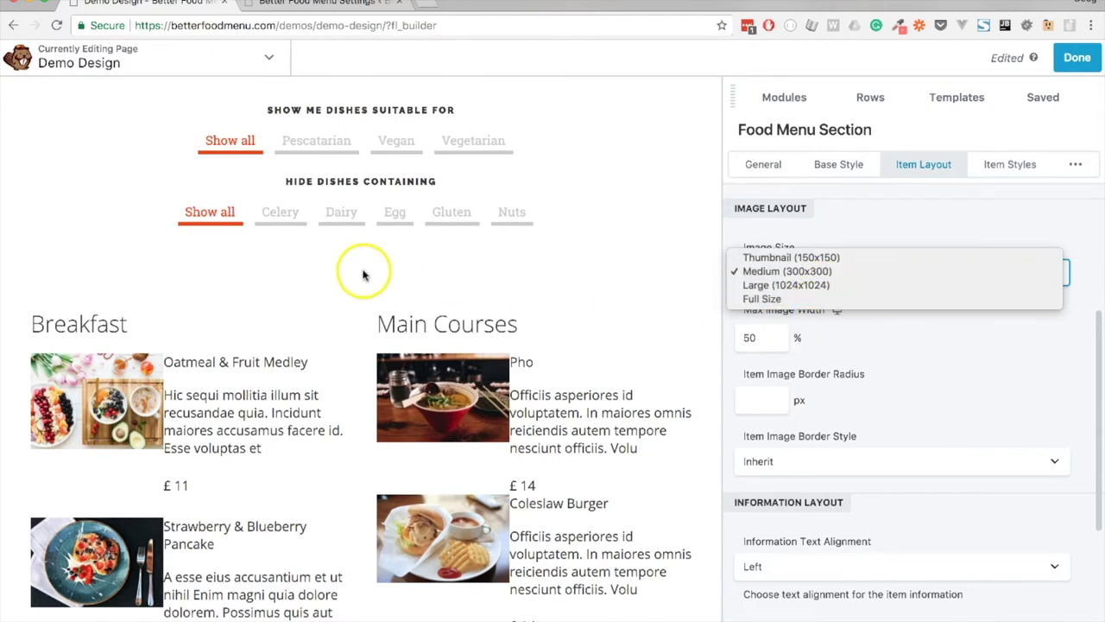
click(602, 295)
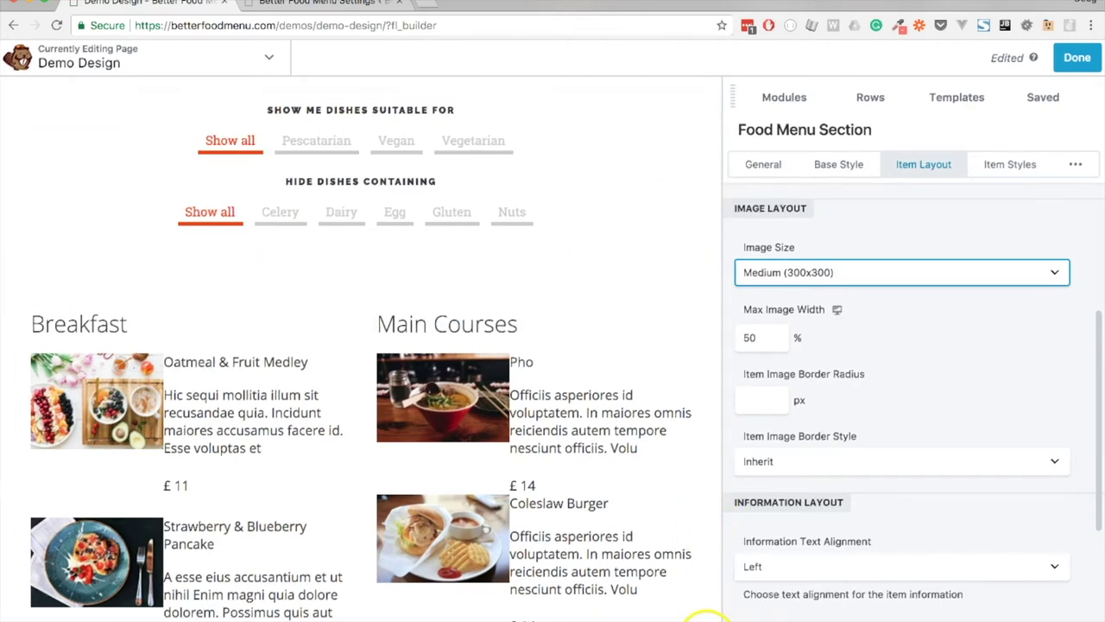
click(707, 619)
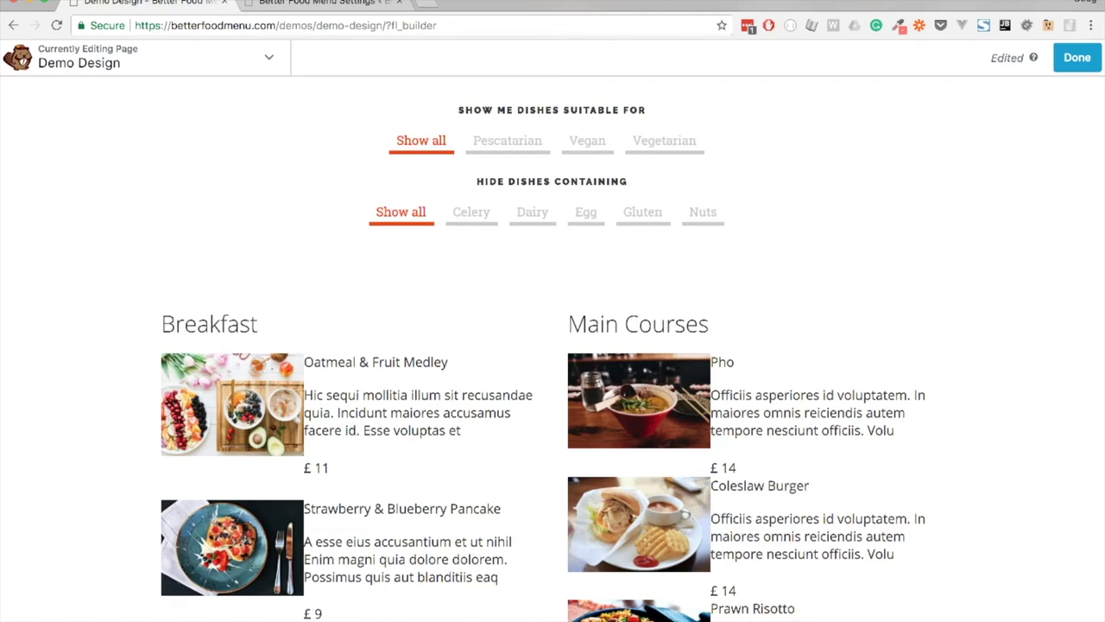
click(720, 284)
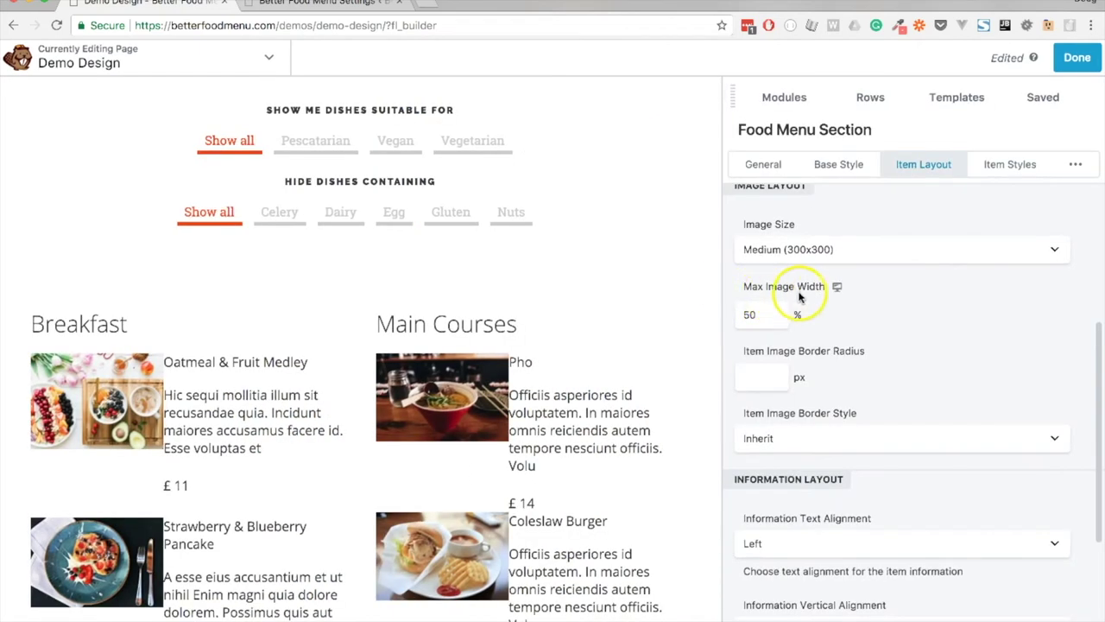
click(762, 316)
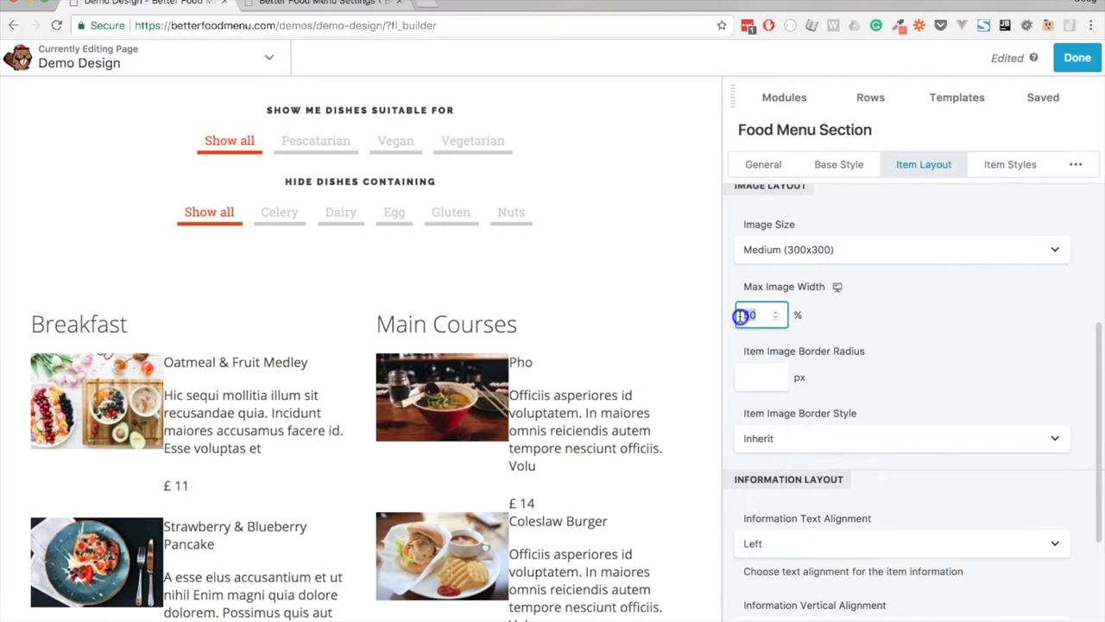
drag(741, 317, 740, 316)
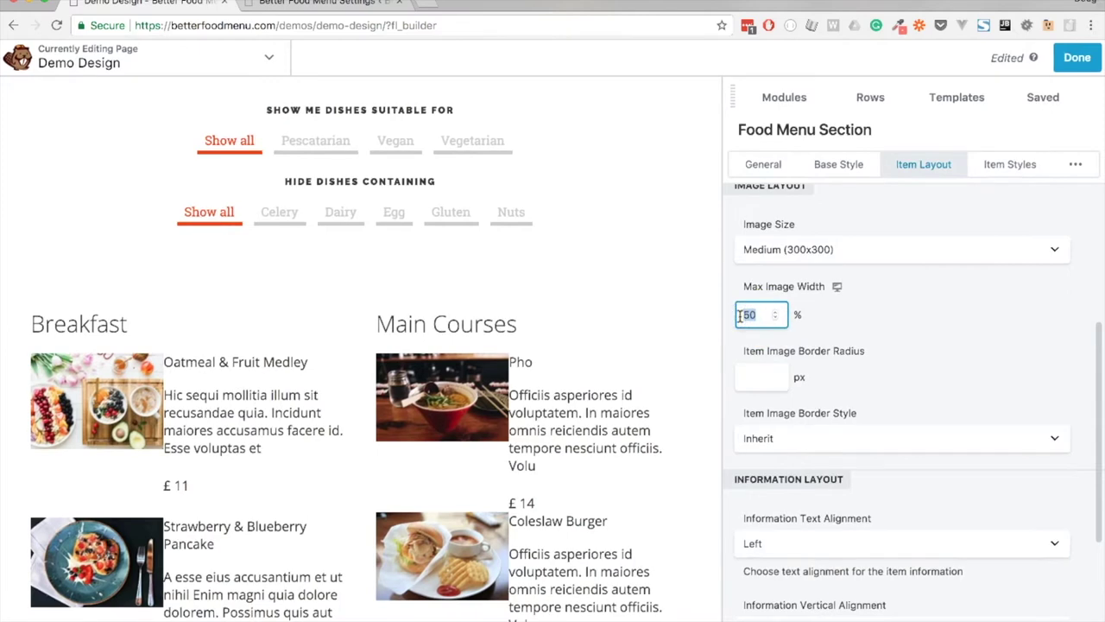
click(750, 315)
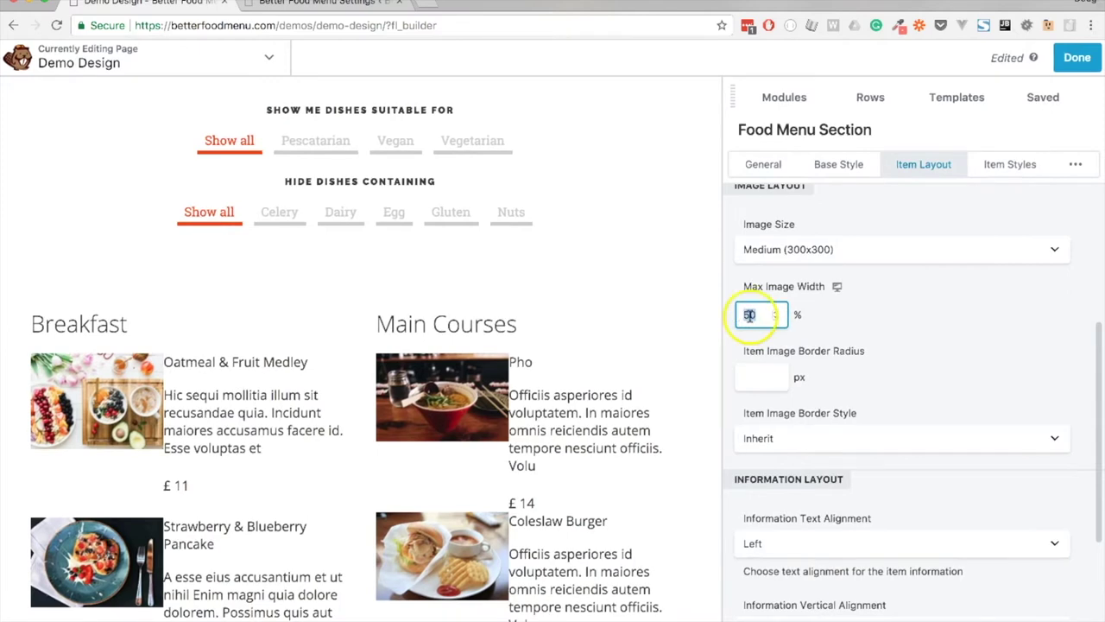
click(849, 251)
click(851, 262)
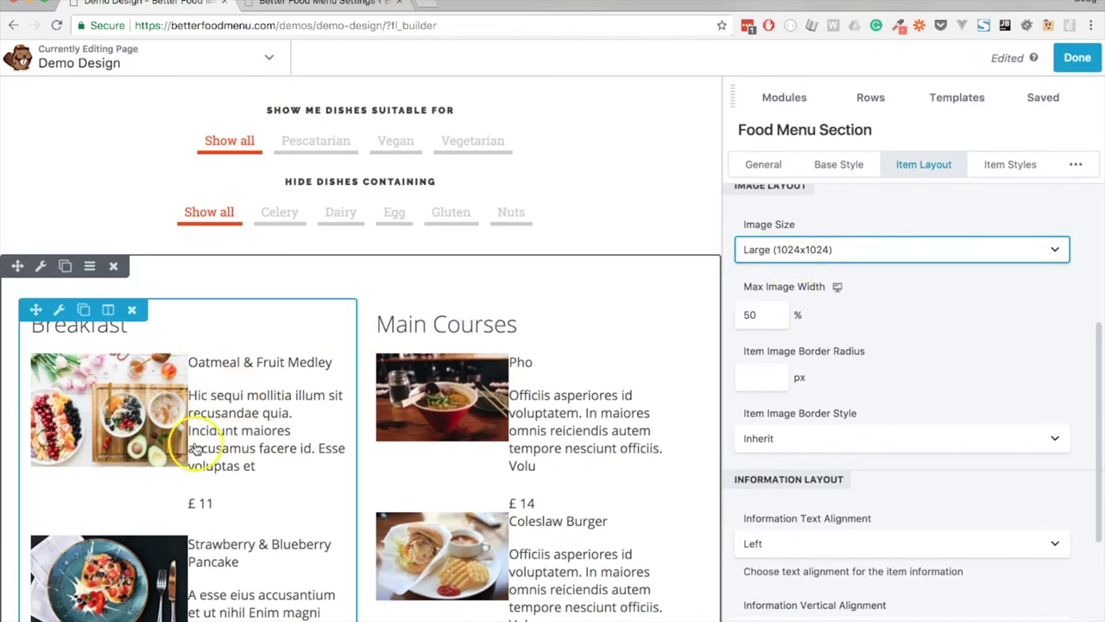
key(Up)
scroll(777, 346, down, 1)
click(761, 340)
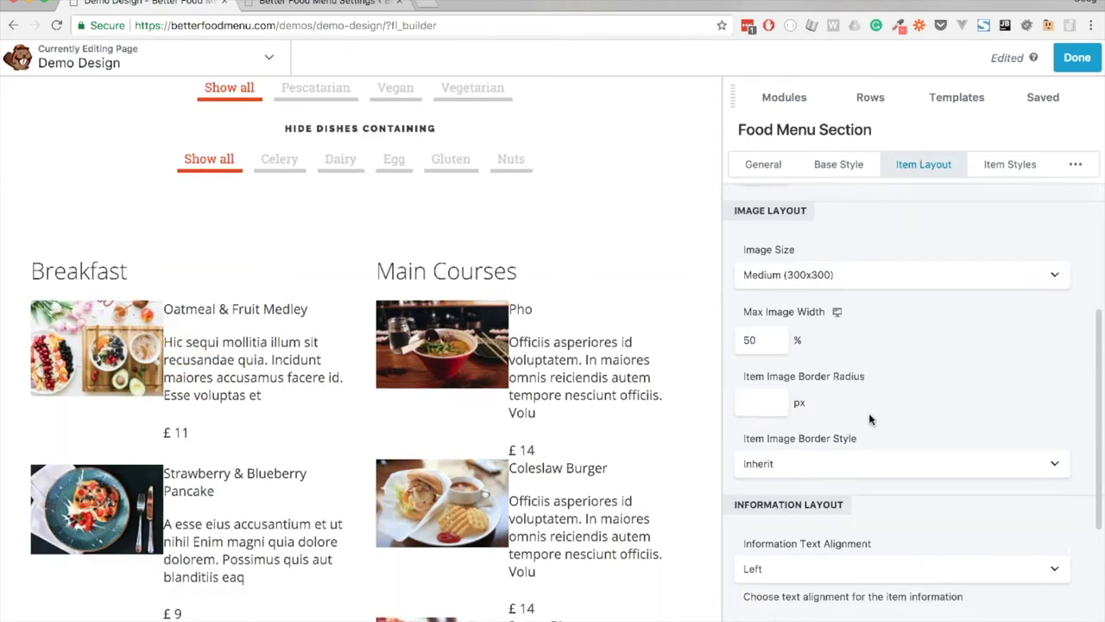
- Try a solid #ea4600 orange border on the Breakfast dish images
click(864, 423)
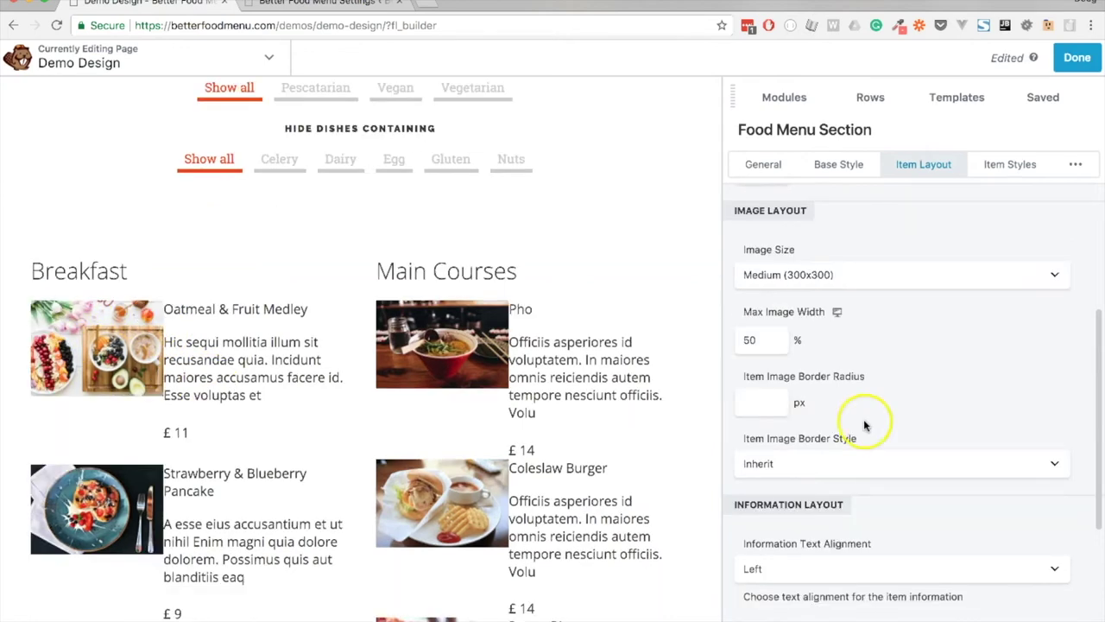
click(816, 464)
click(809, 489)
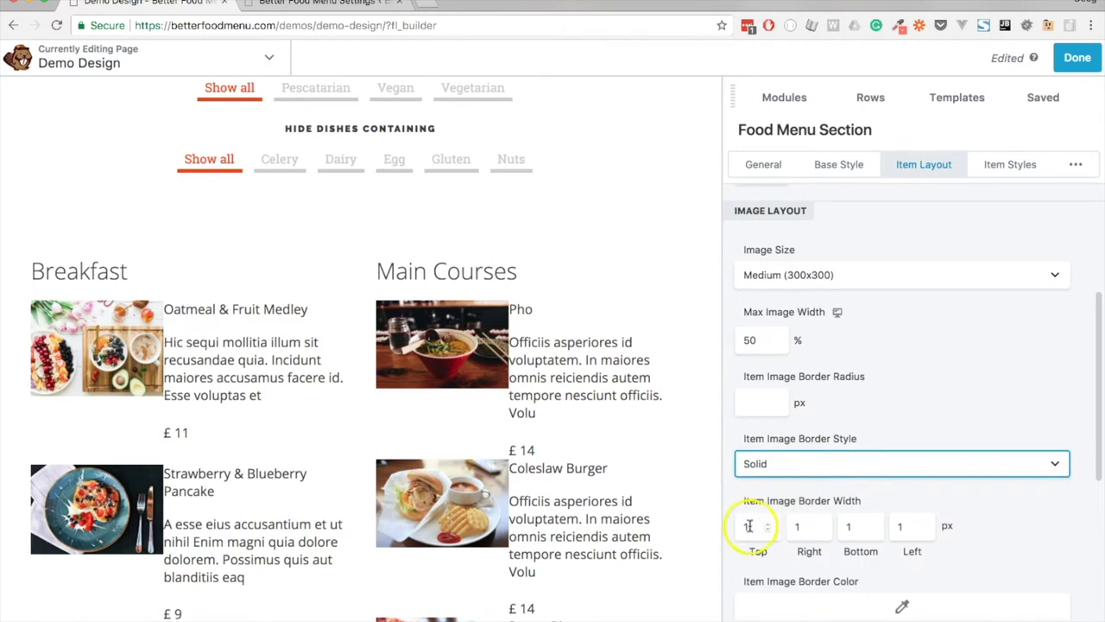
scroll(798, 588, down, 1)
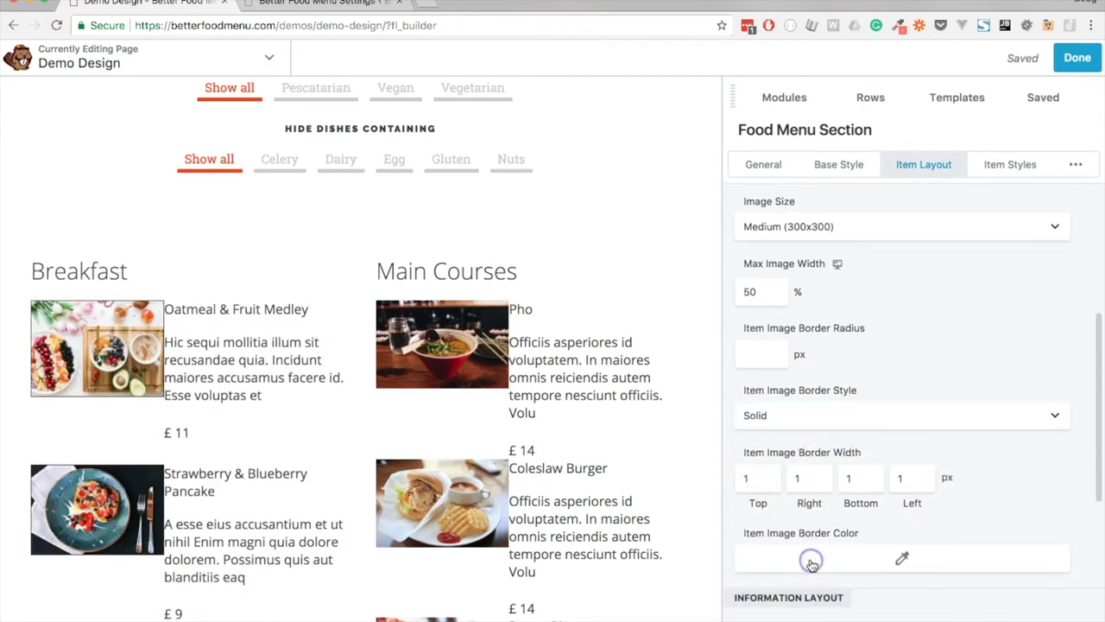
click(814, 575)
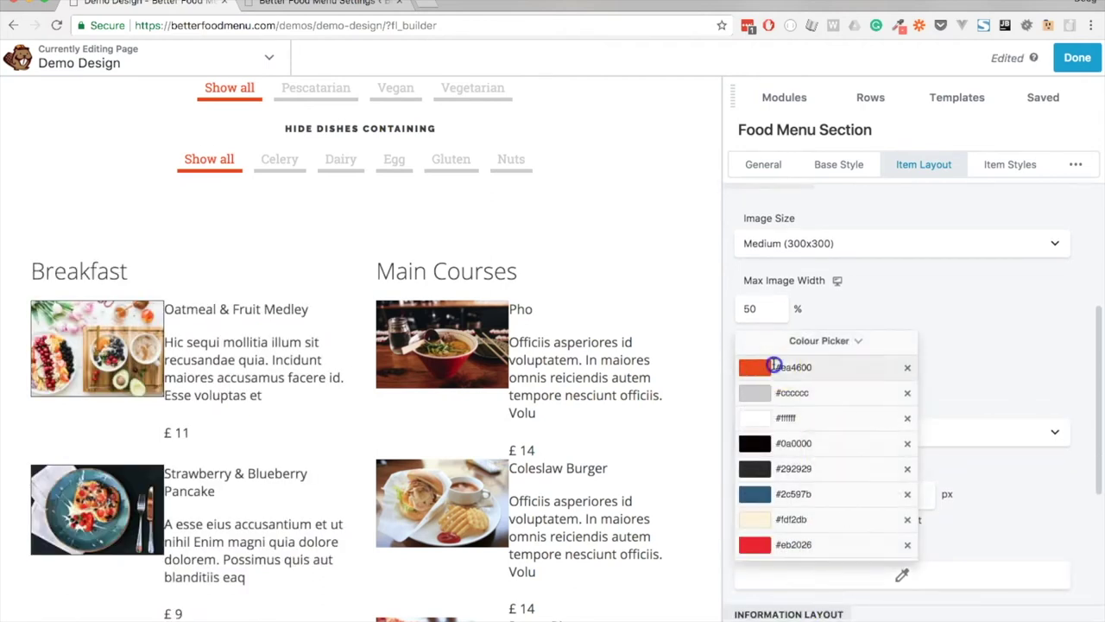
click(775, 366)
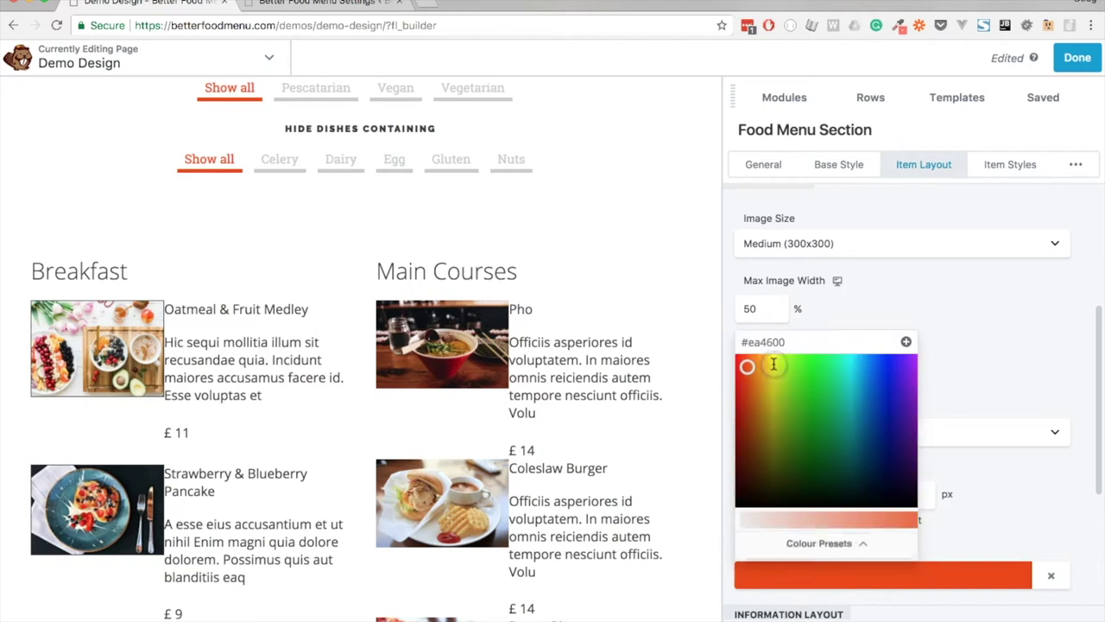
click(1009, 396)
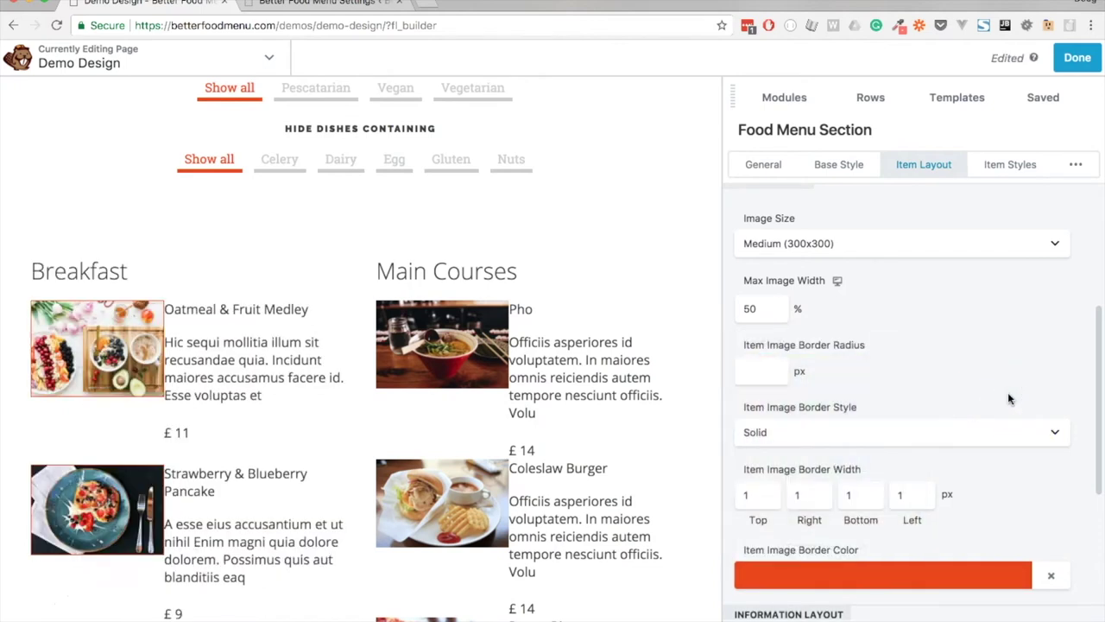
- Set the item image border style to None
click(827, 434)
click(821, 421)
scroll(952, 365, down, 3)
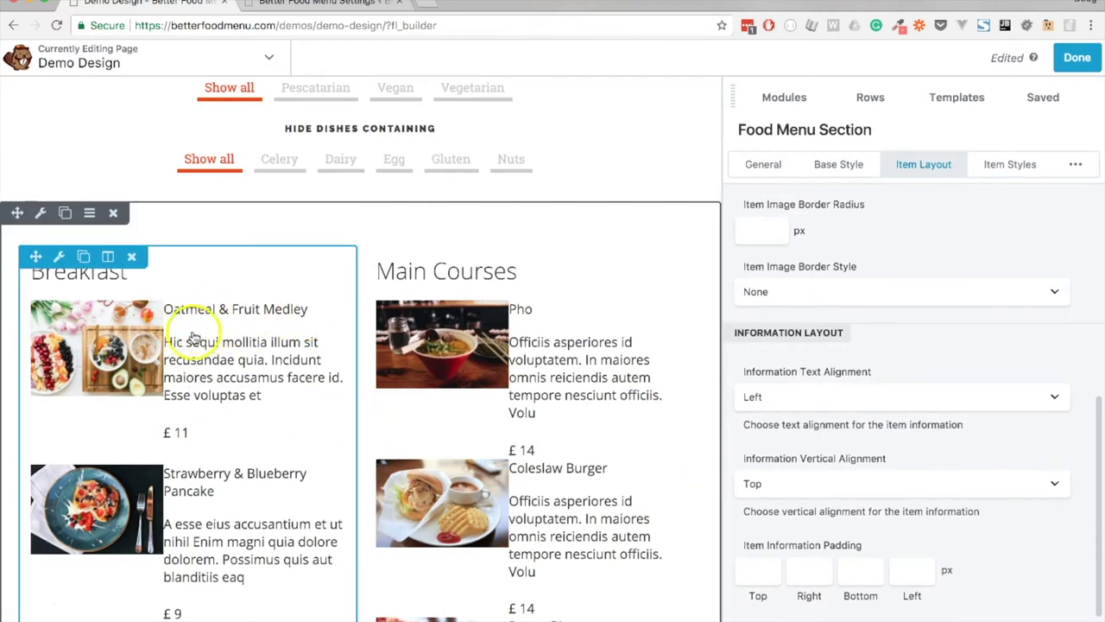
- Preview Center and Right item text alignment, then return it to Left
click(820, 408)
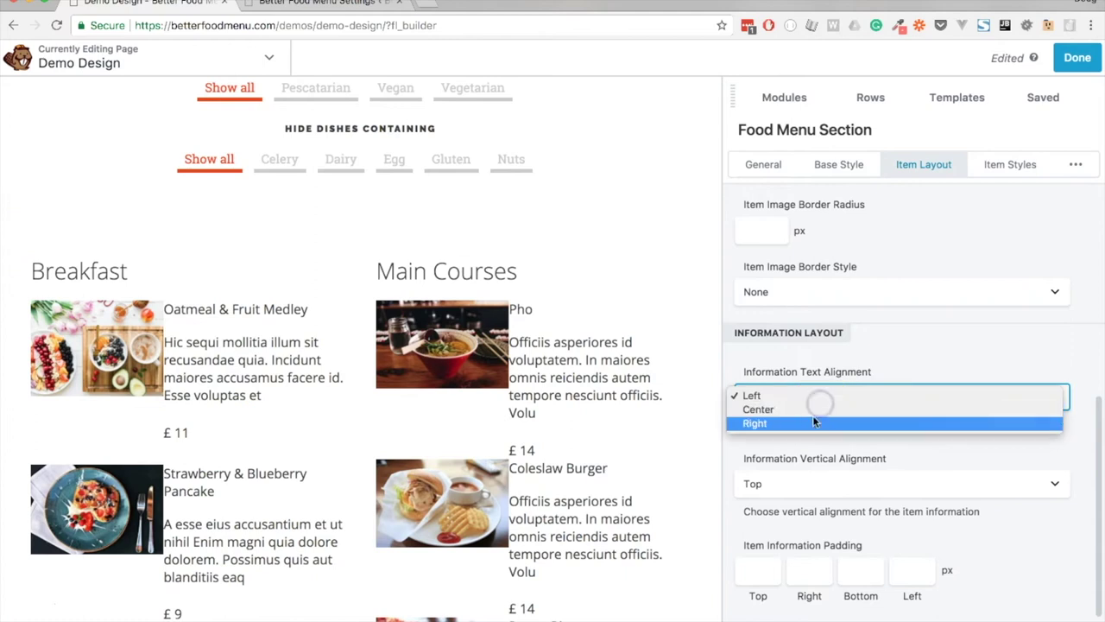
click(815, 416)
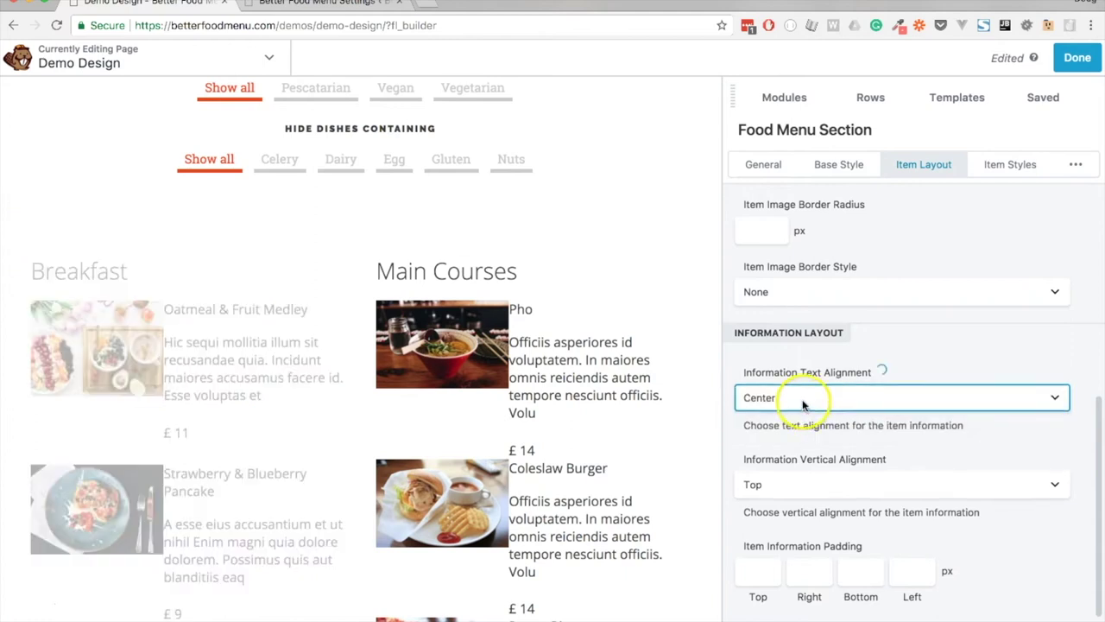
click(804, 398)
click(798, 411)
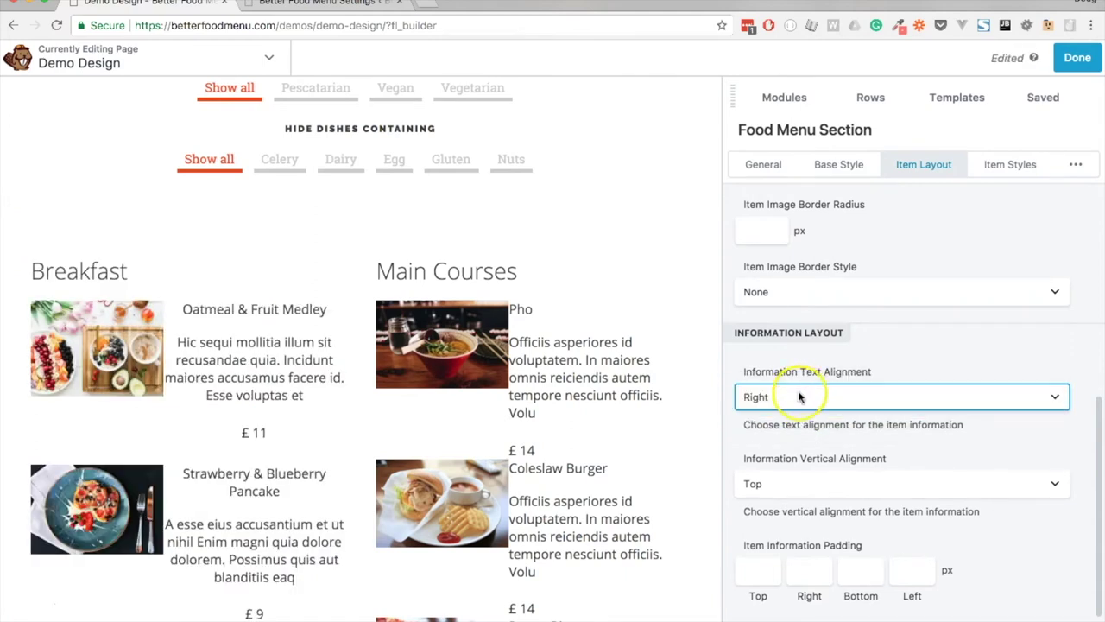
click(800, 396)
click(802, 369)
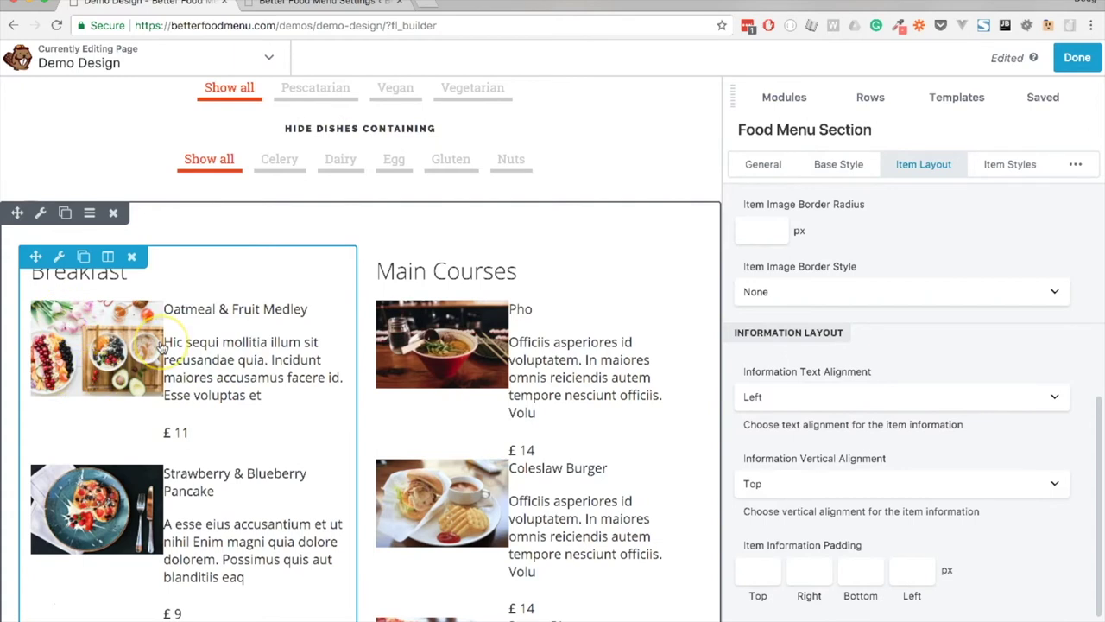
- Keep Top vertical alignment and set Item Information Padding Left to 10
click(809, 485)
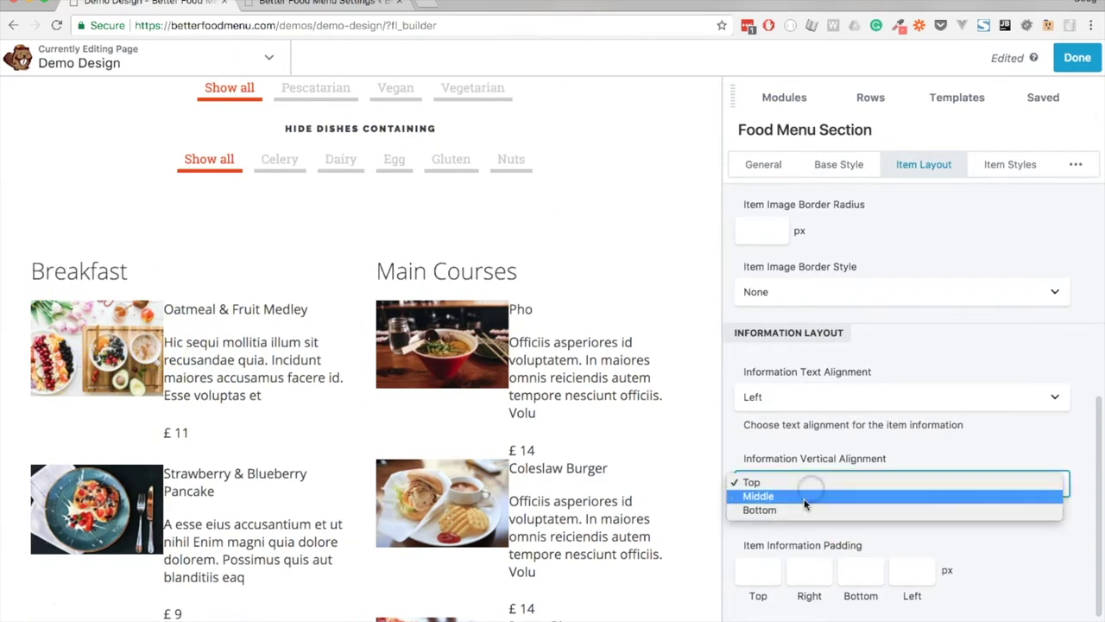
click(851, 456)
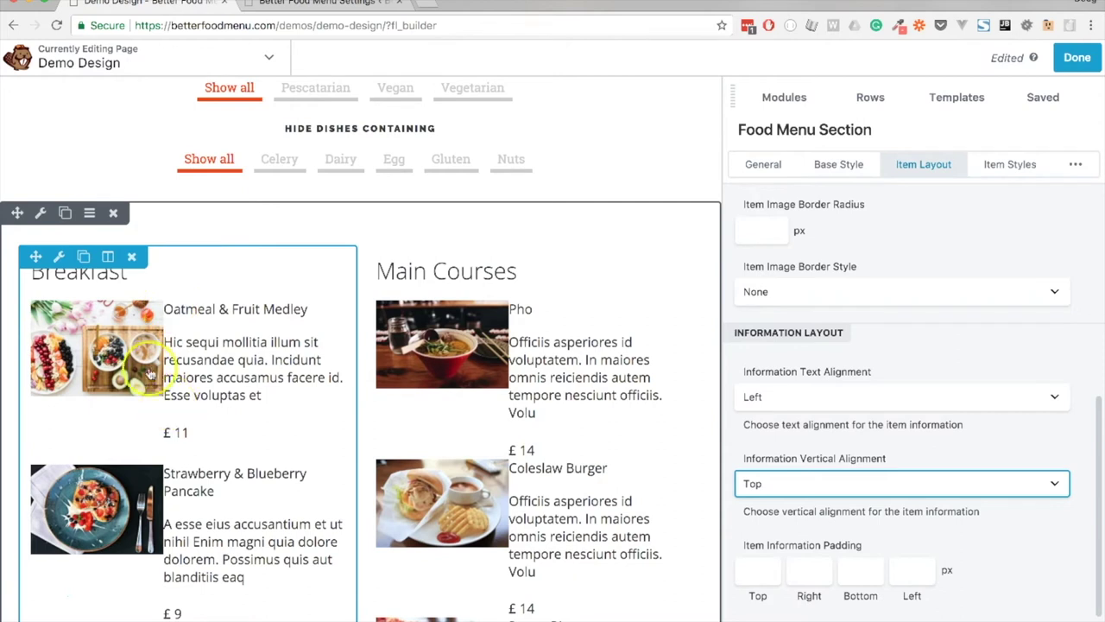
click(904, 573)
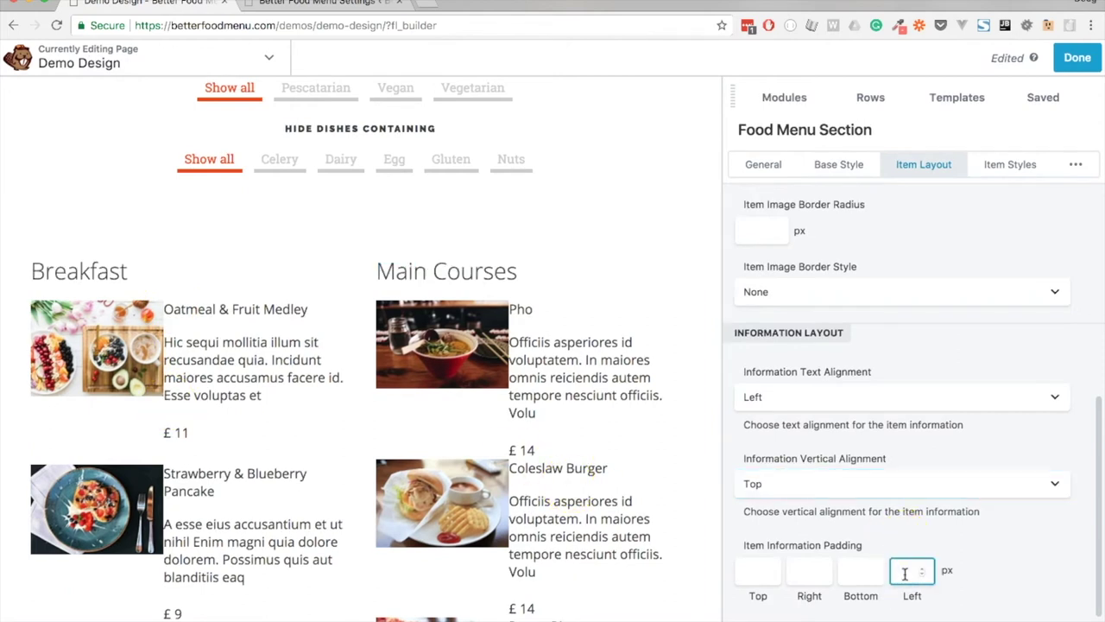
text(10)
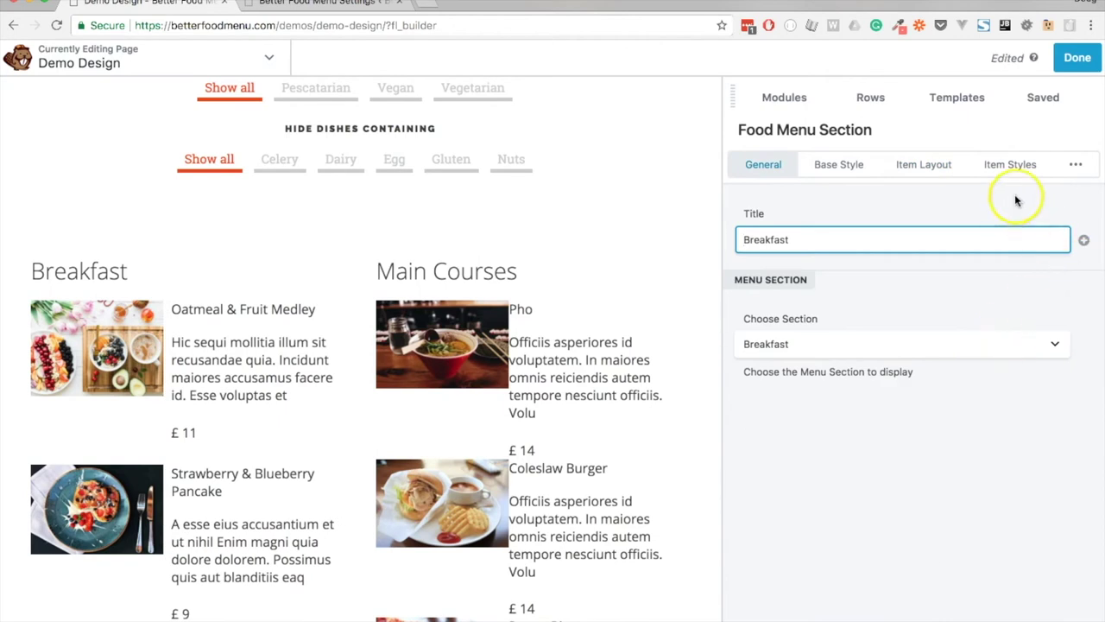
click(1008, 165)
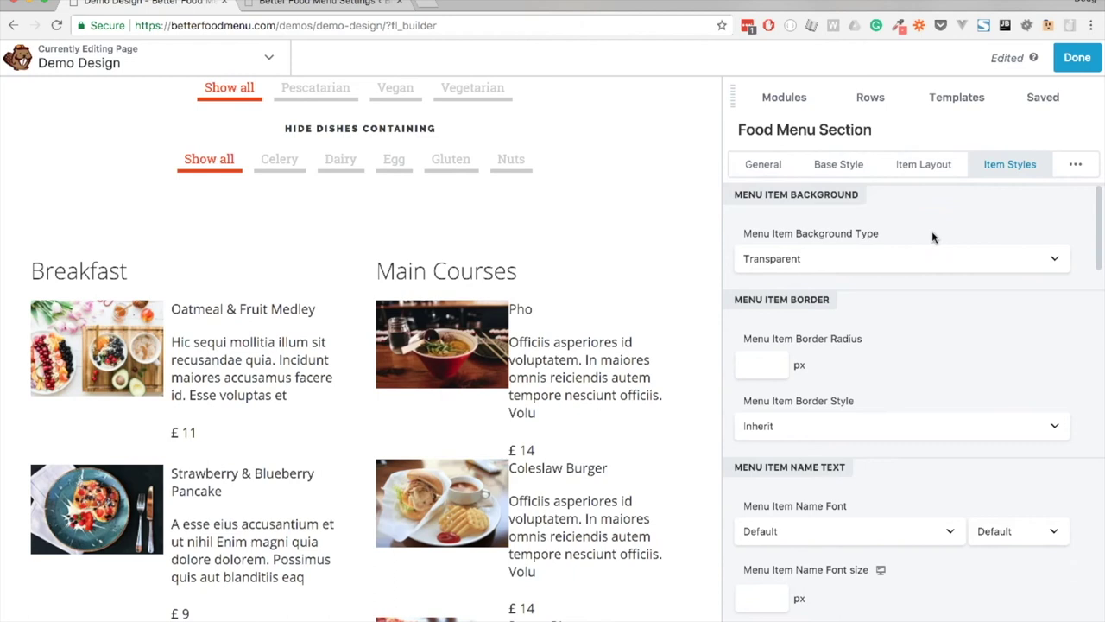
- Keep the item background Transparent and adjust the menu item border settings
click(859, 260)
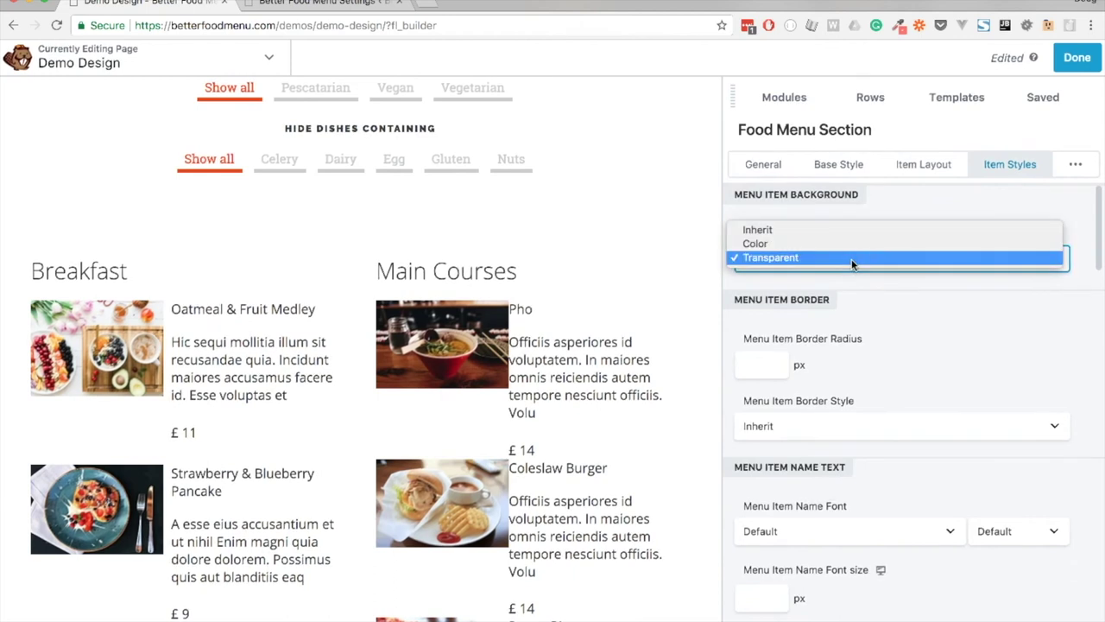
click(881, 307)
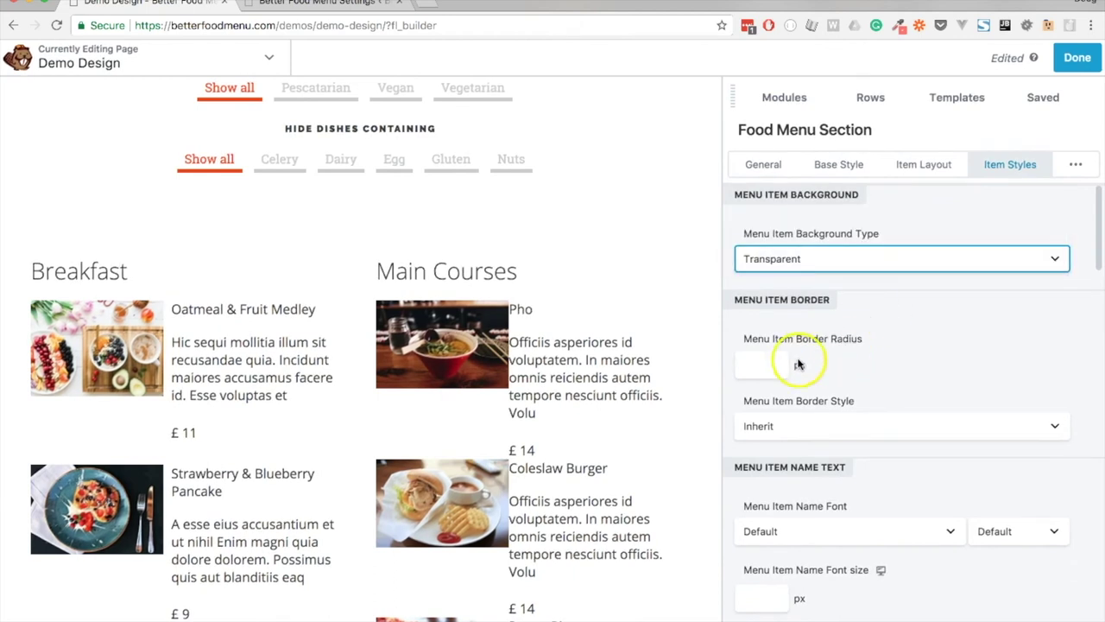
click(754, 363)
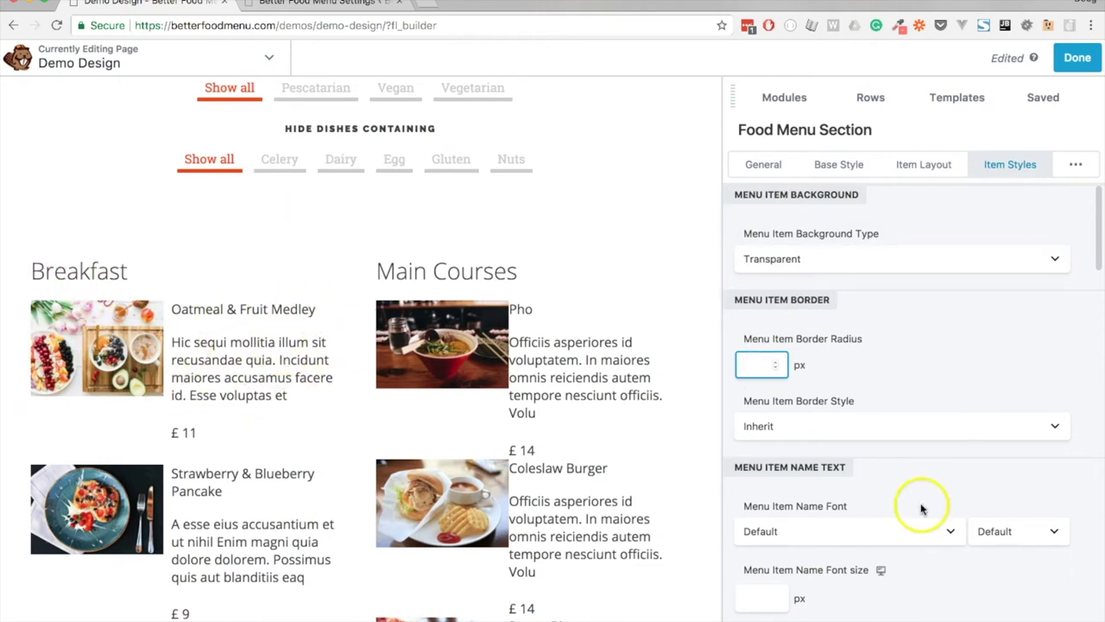
click(827, 427)
click(809, 452)
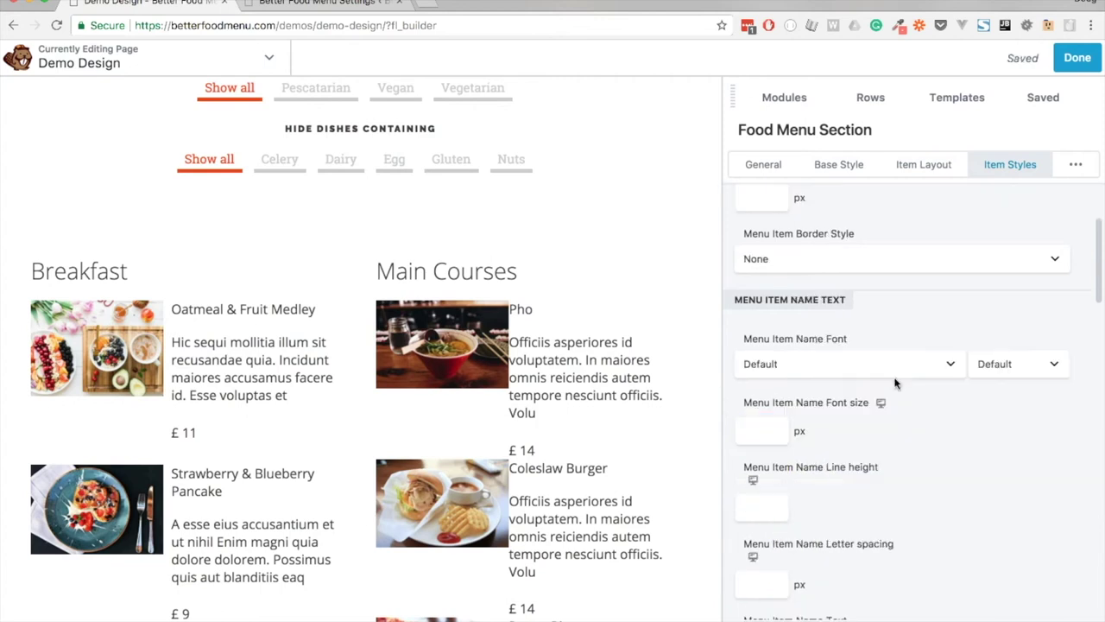
scroll(895, 383, down, 1)
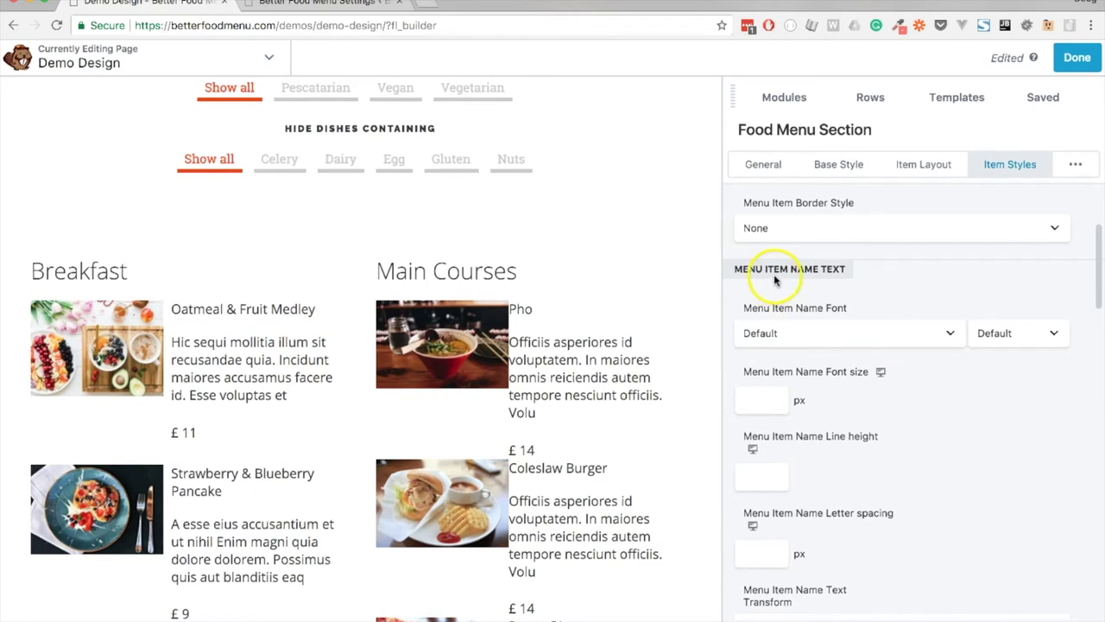
- Set the Menu Item Name font to Roboto Slab and close the section settings
click(800, 334)
scroll(799, 335, down, 20)
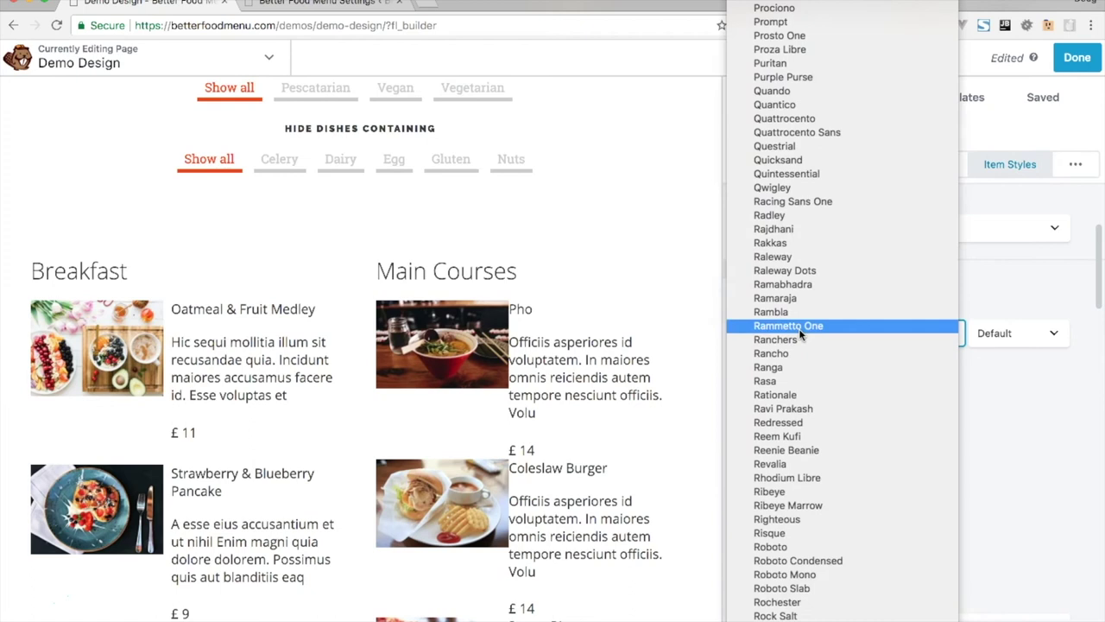
click(799, 328)
scroll(871, 544, down, 5)
click(575, 415)
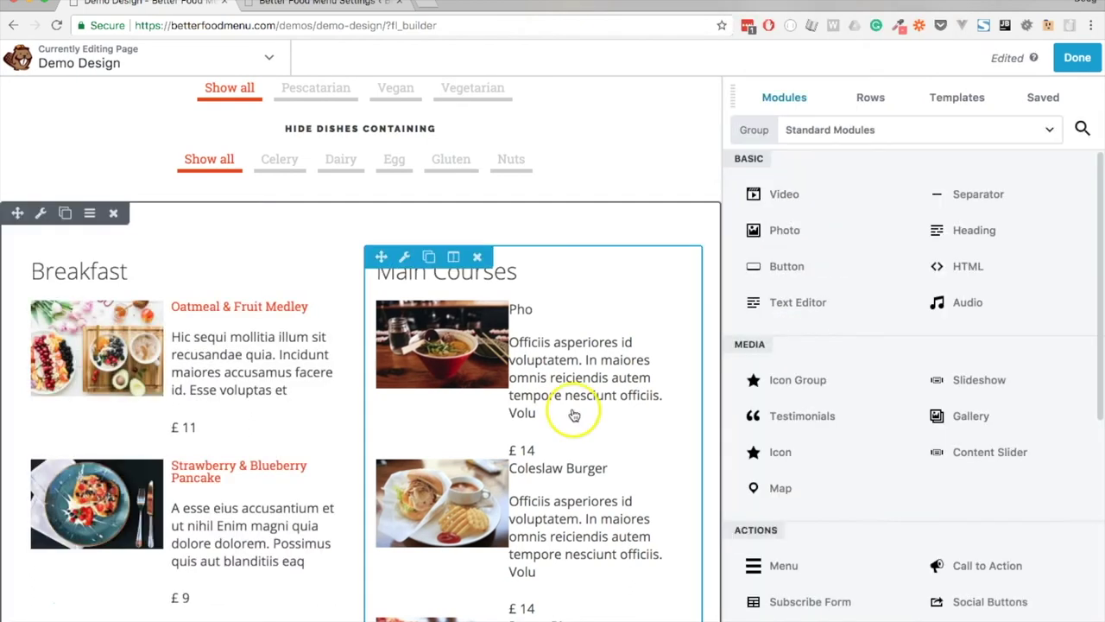
- Reopen the Breakfast item styles and set the price font to Raleway
click(227, 316)
click(1009, 163)
scroll(875, 459, down, 5)
click(828, 339)
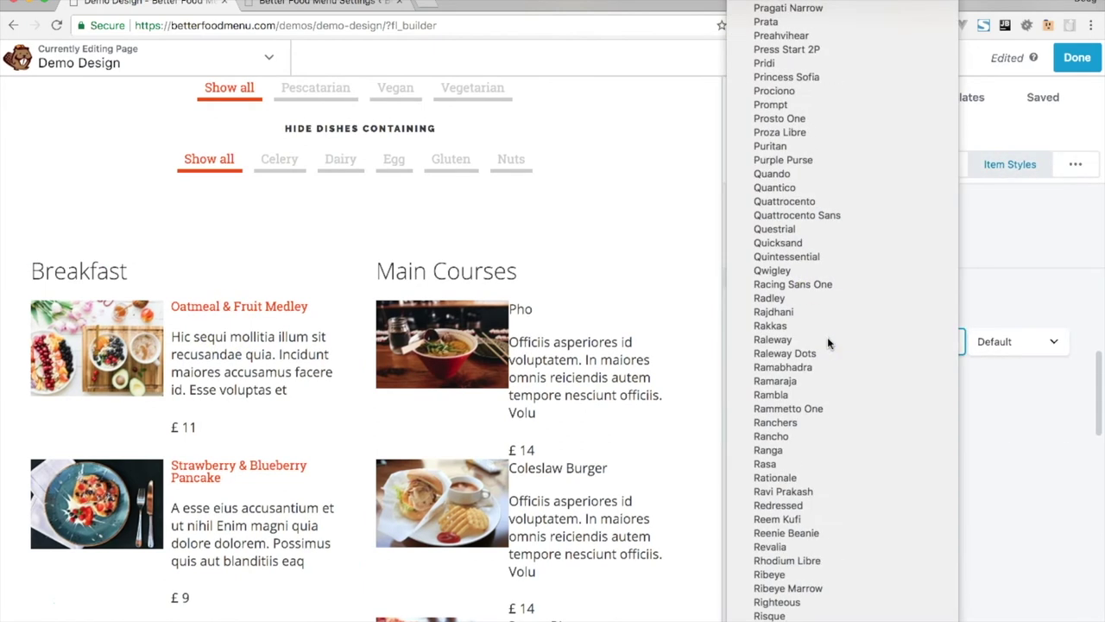
click(817, 186)
scroll(888, 459, down, 5)
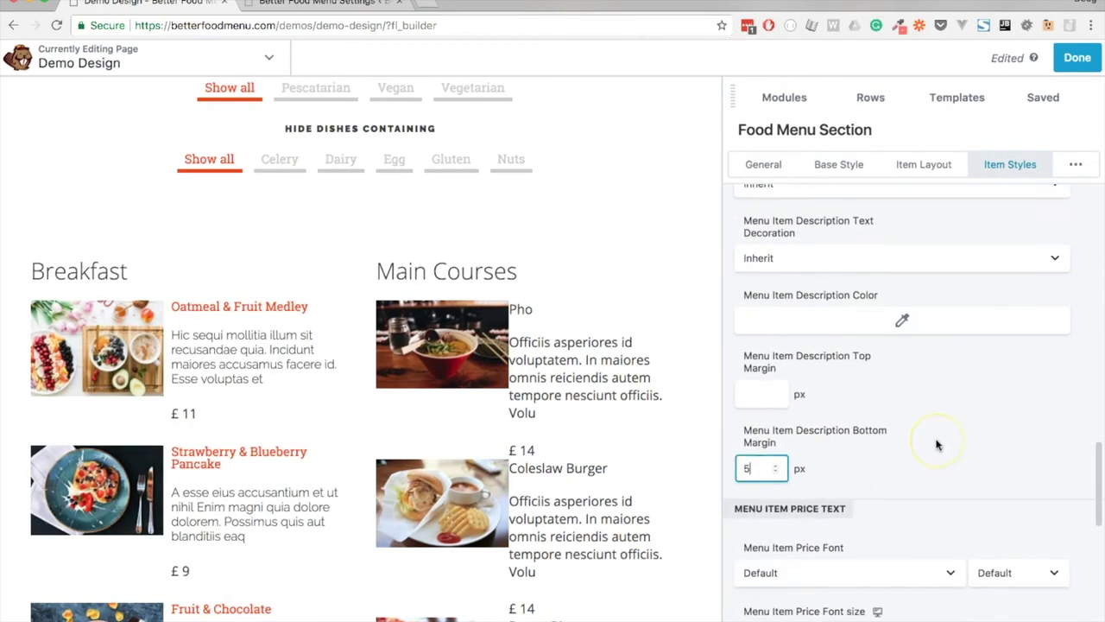
click(871, 332)
key(Escape)
- Give prices size 14, line height 1 and letter spacing 2, then save
key(Tab)
key(Tab)
text(14)
key(Tab)
text(1)
key(Tab)
text(2)
scroll(919, 469, down, 5)
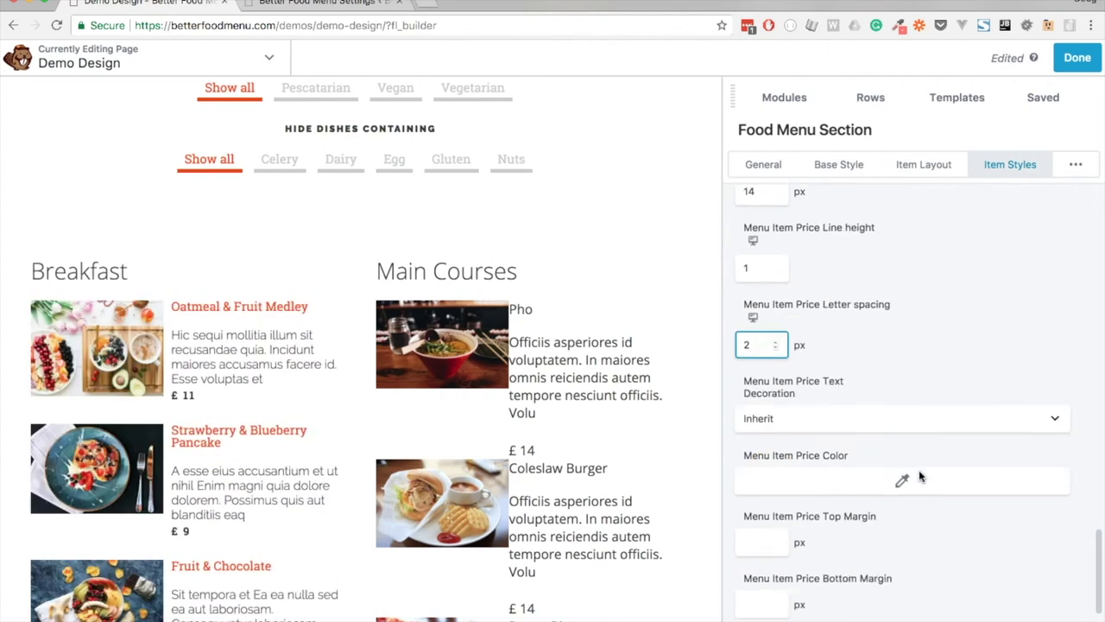
click(760, 590)
click(900, 544)
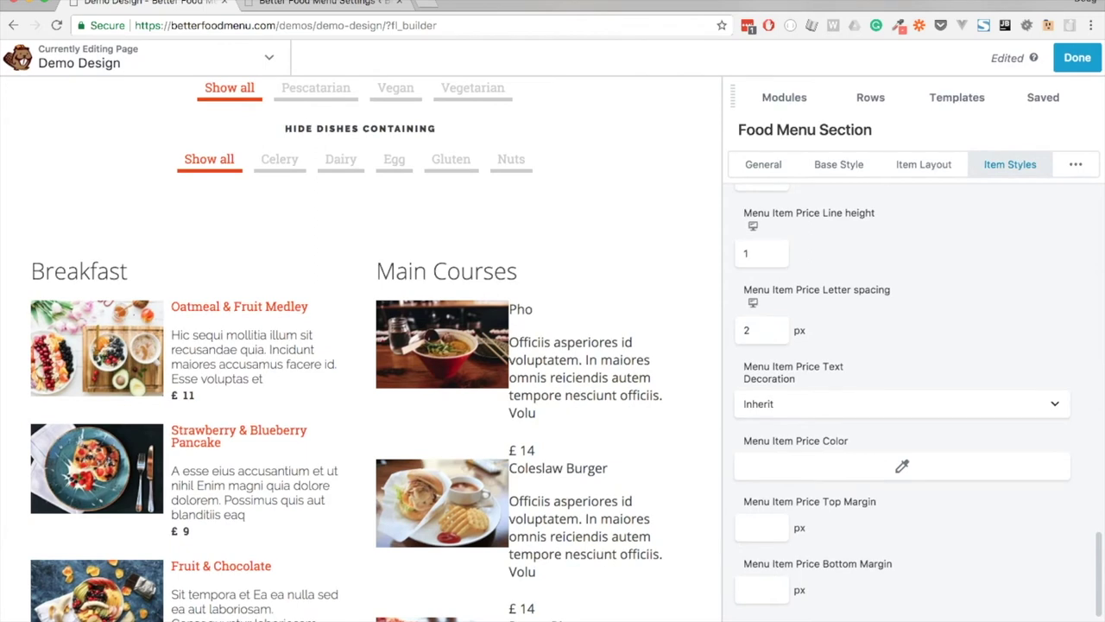
key(super+s)
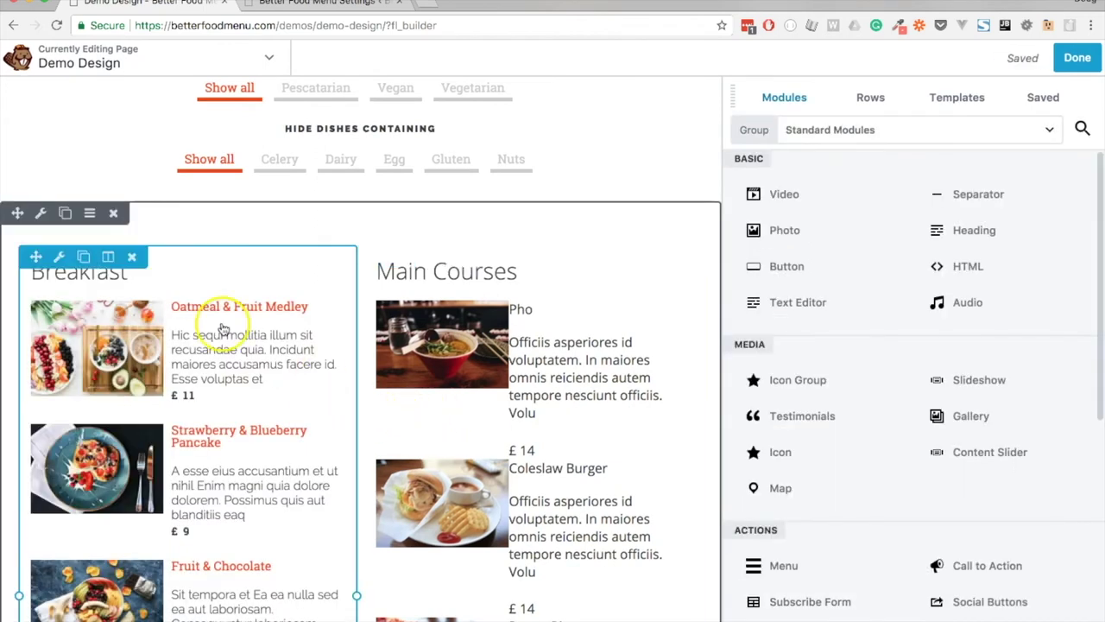
click(83, 256)
scroll(84, 259, down, 4)
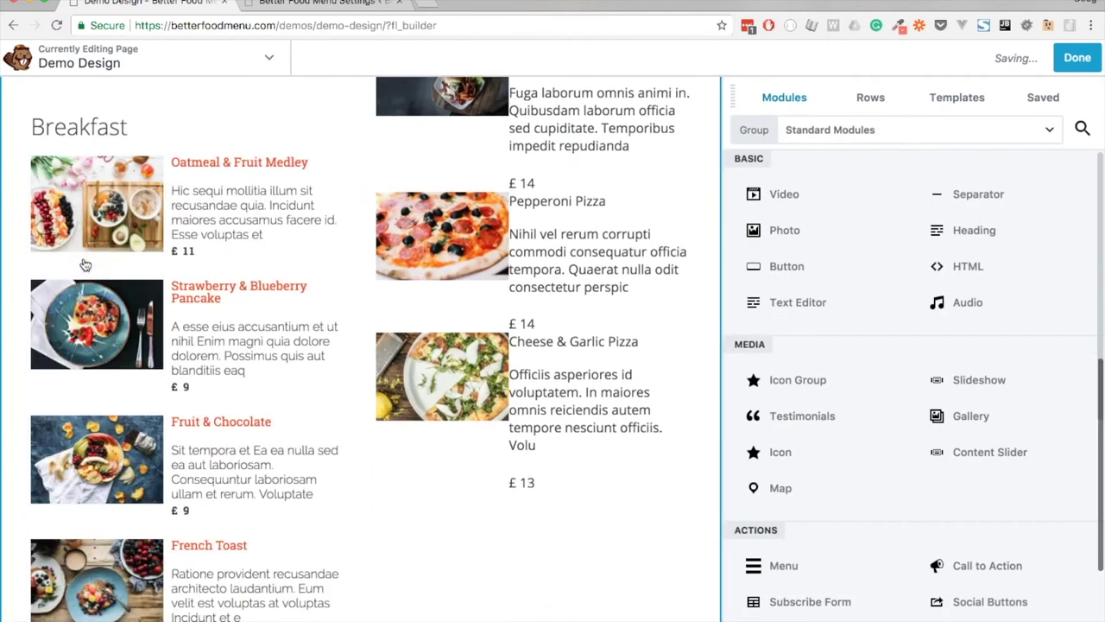
click(181, 230)
click(803, 349)
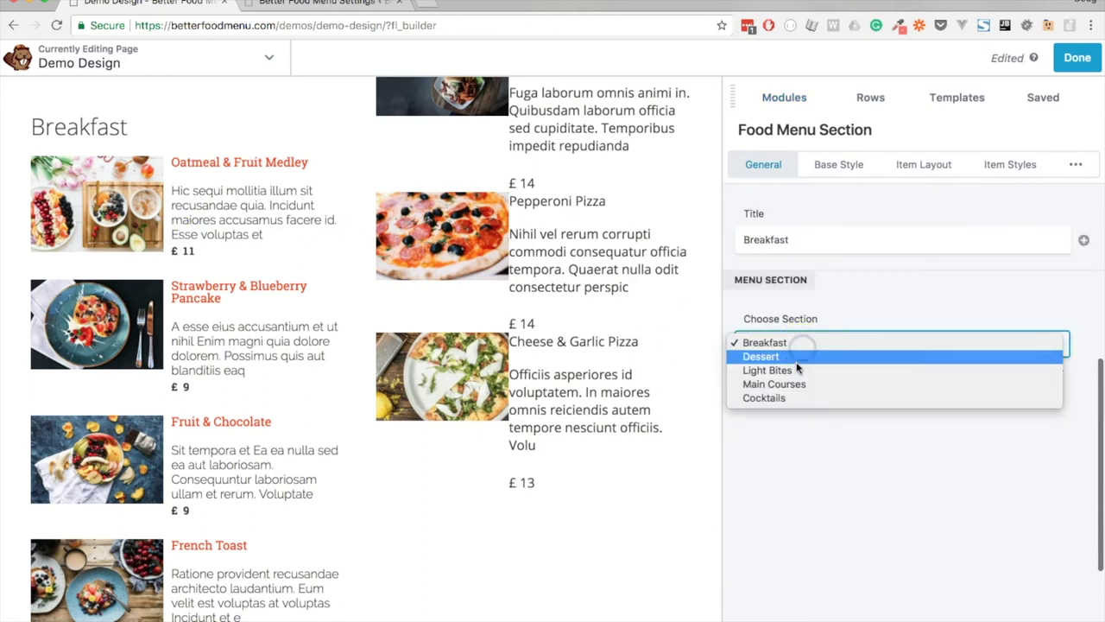
click(796, 356)
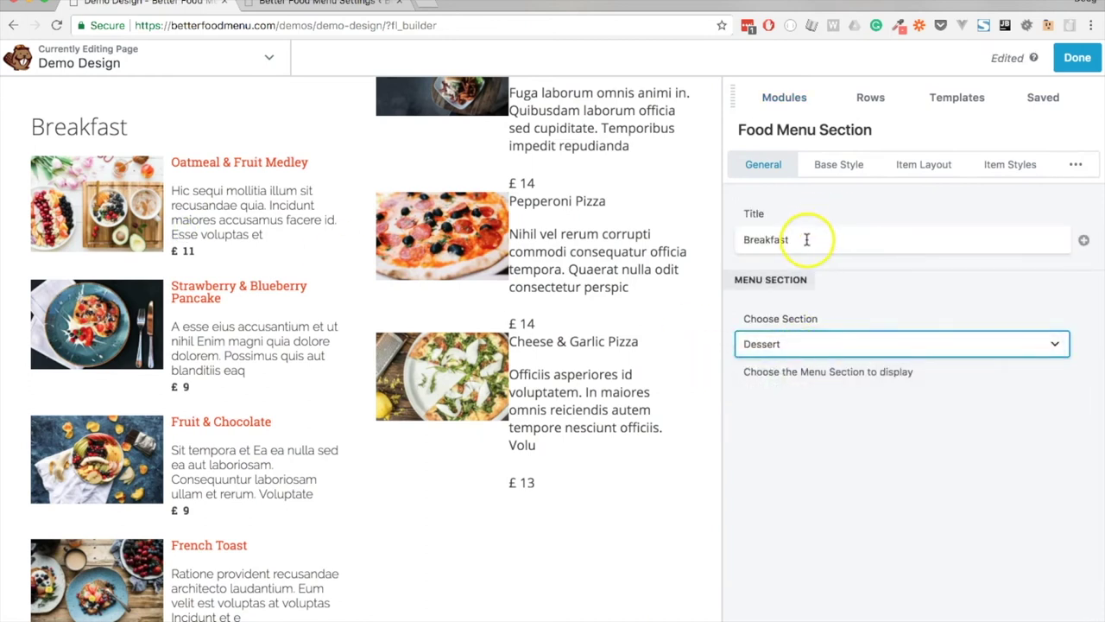
drag(804, 242, 745, 241)
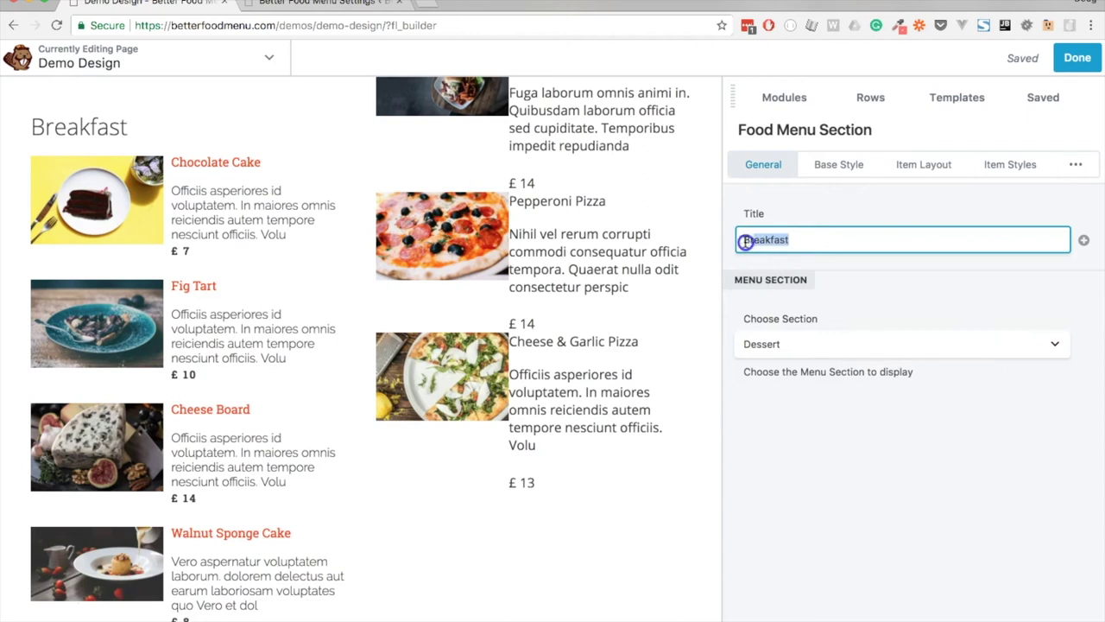
text(Dessert)
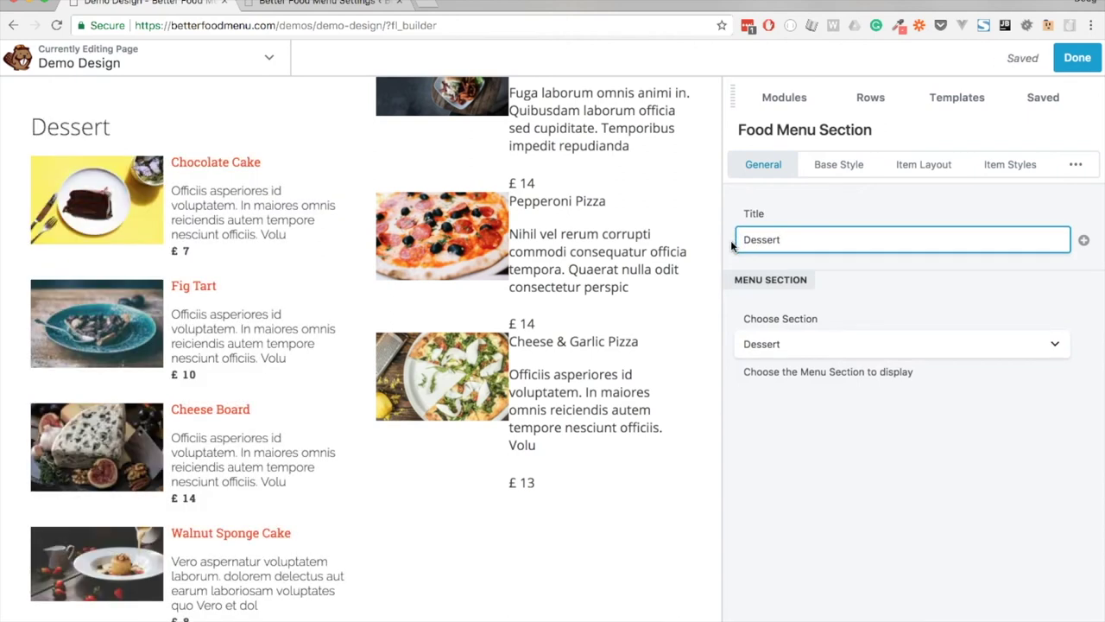
scroll(242, 345, up, 2)
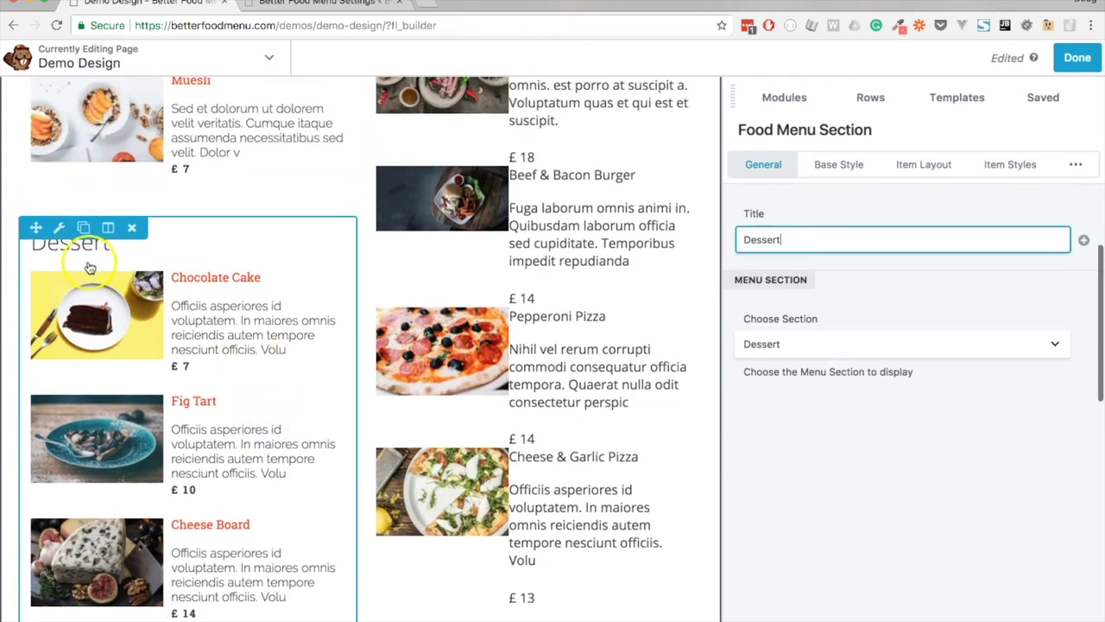
click(133, 228)
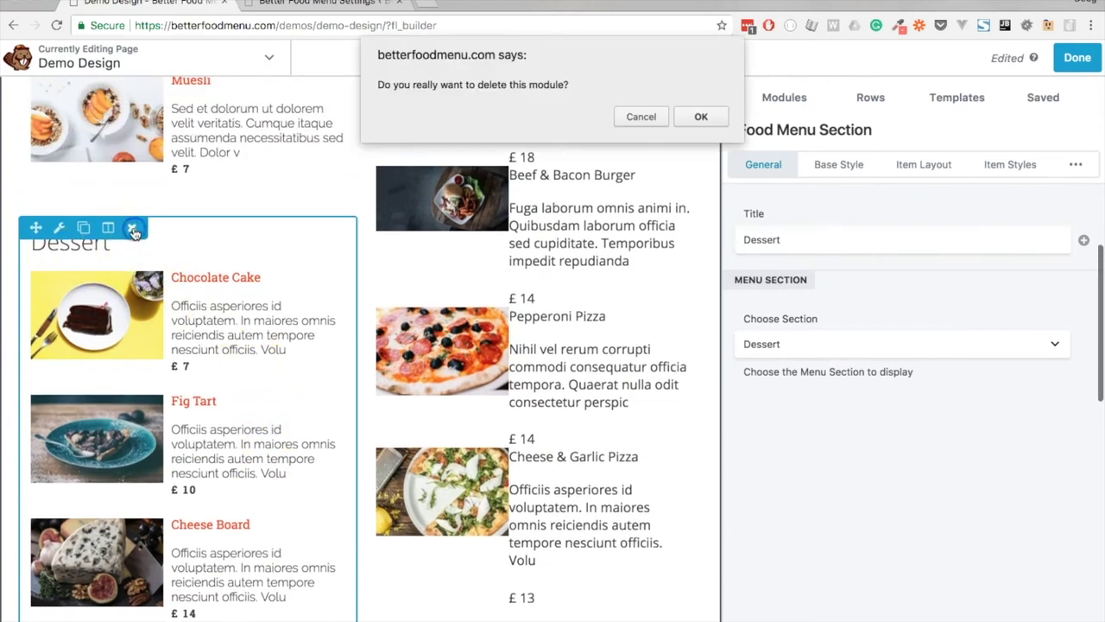
- Confirm deleting the Dessert module and switch Main Courses to the No Image layout
click(701, 117)
scroll(587, 311, up, 3)
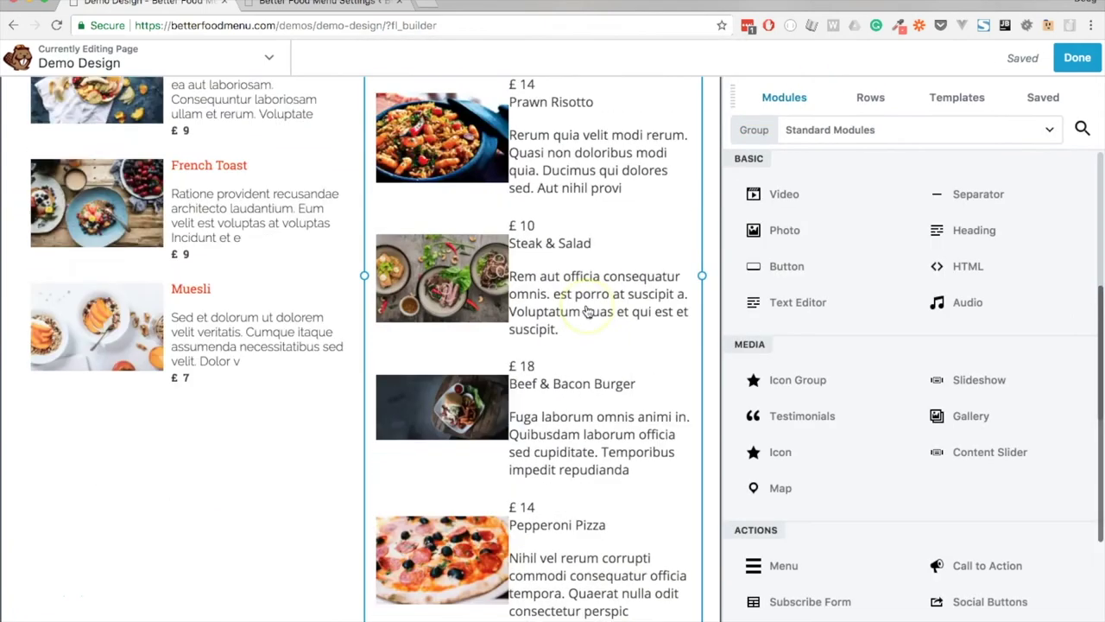
scroll(586, 312, up, 7)
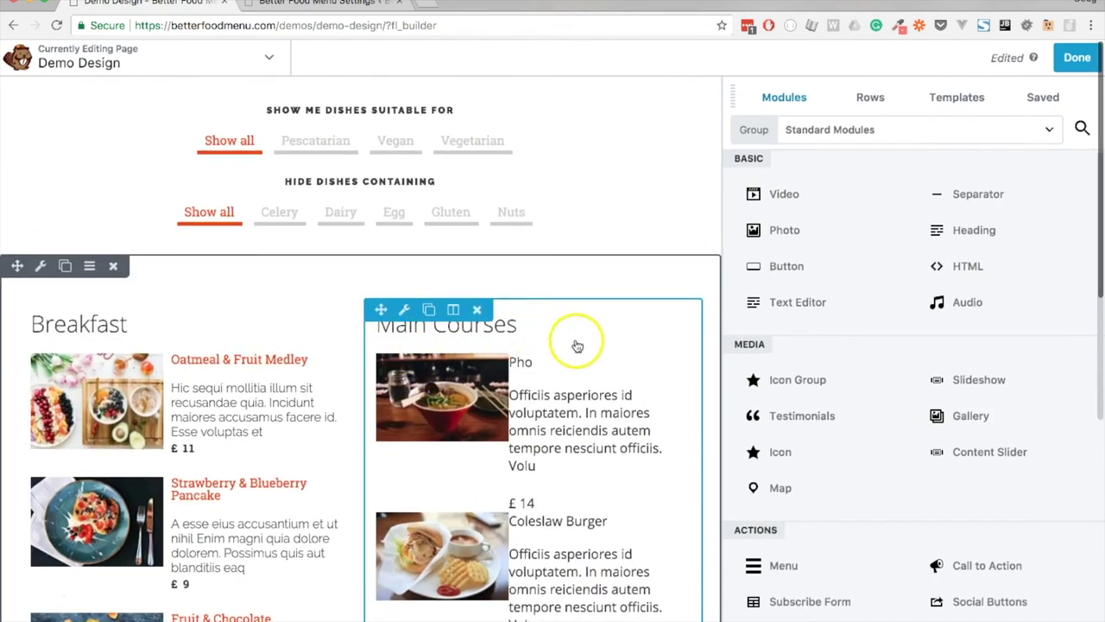
click(425, 418)
click(916, 163)
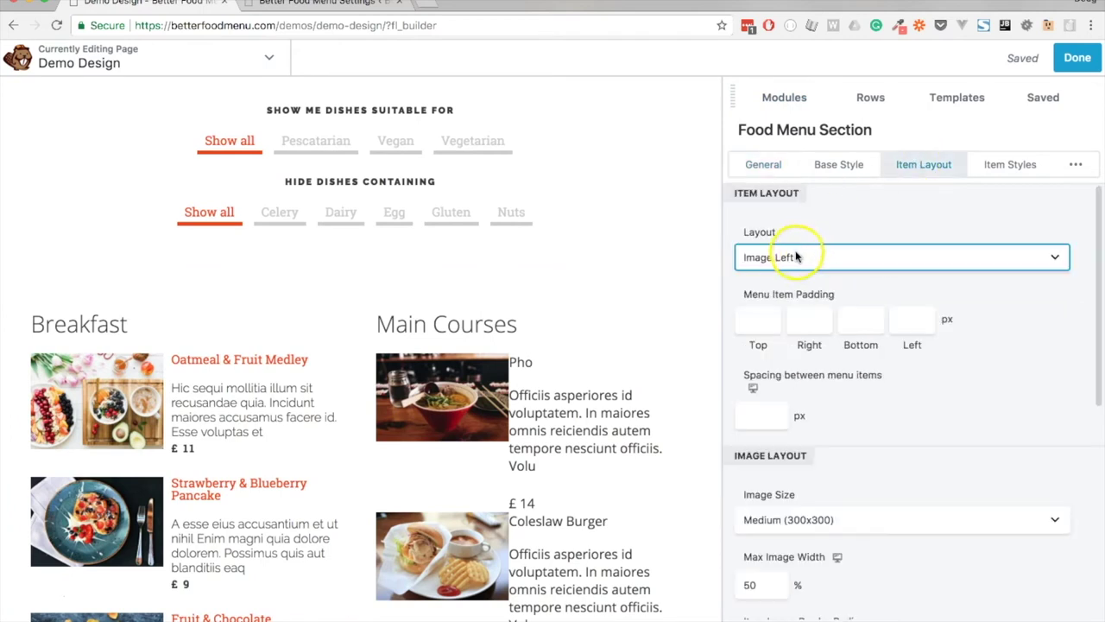
click(797, 257)
click(774, 311)
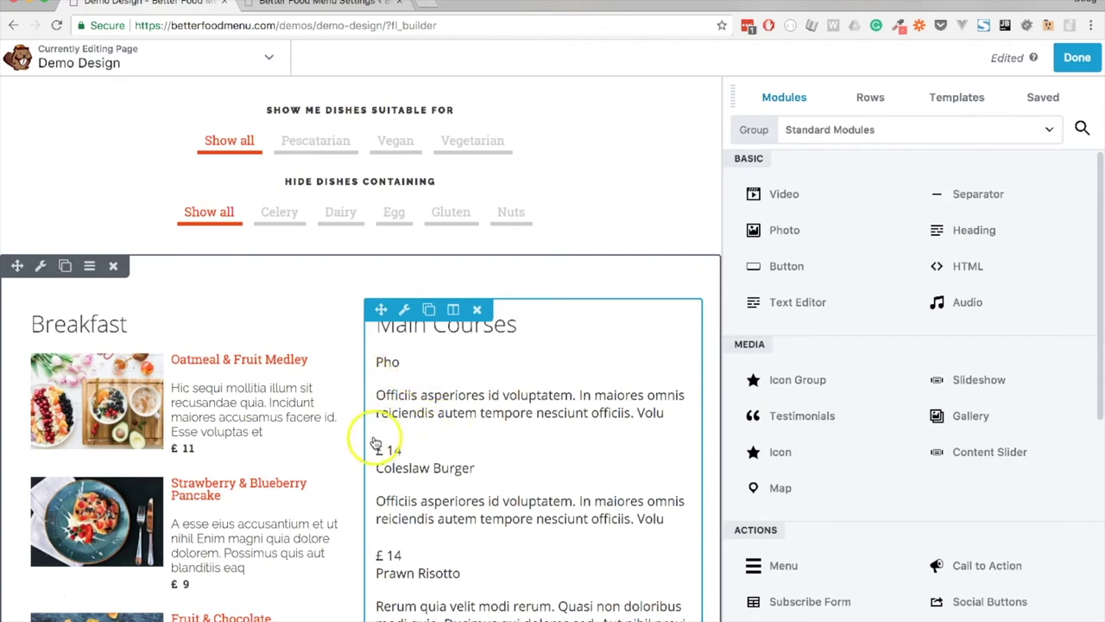
- Set 10 px spacing between Main Courses menu items and close the settings
click(542, 391)
click(945, 162)
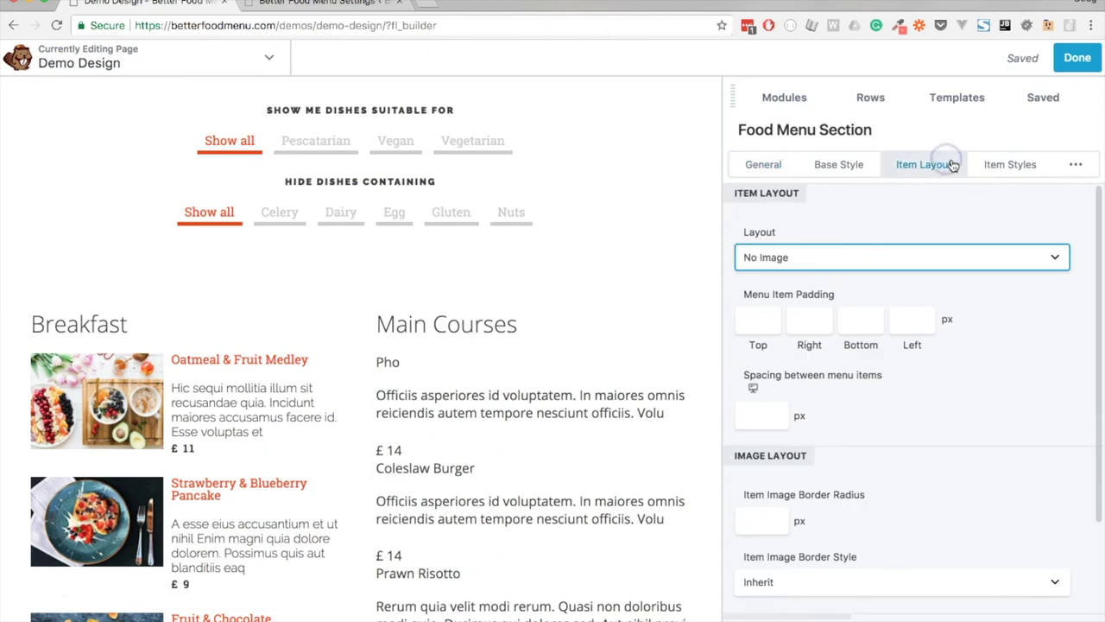
click(759, 423)
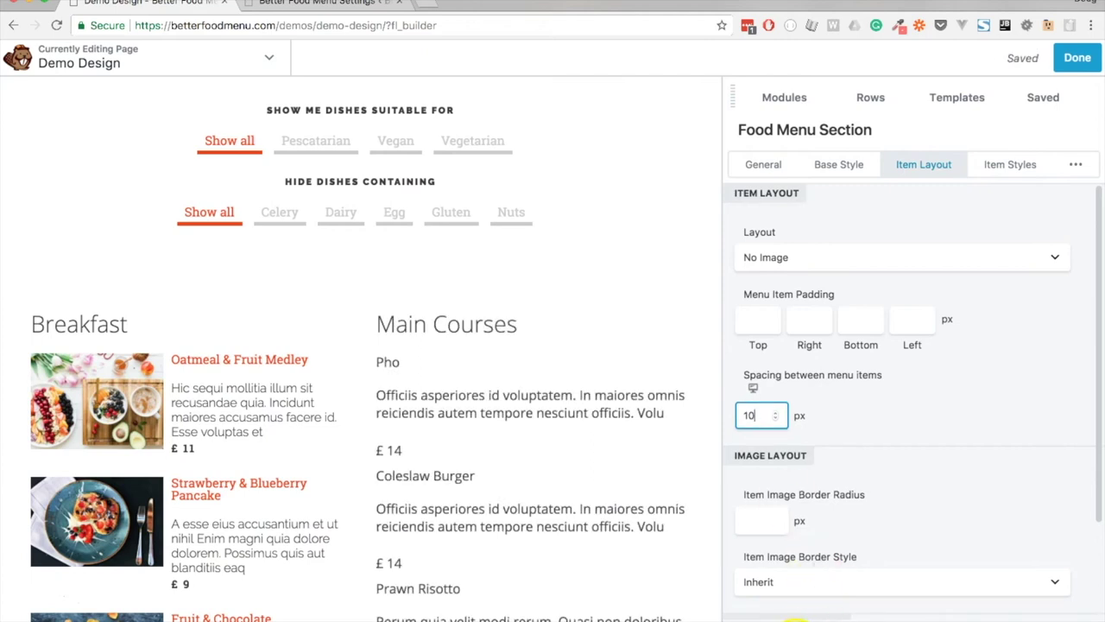
key(Escape)
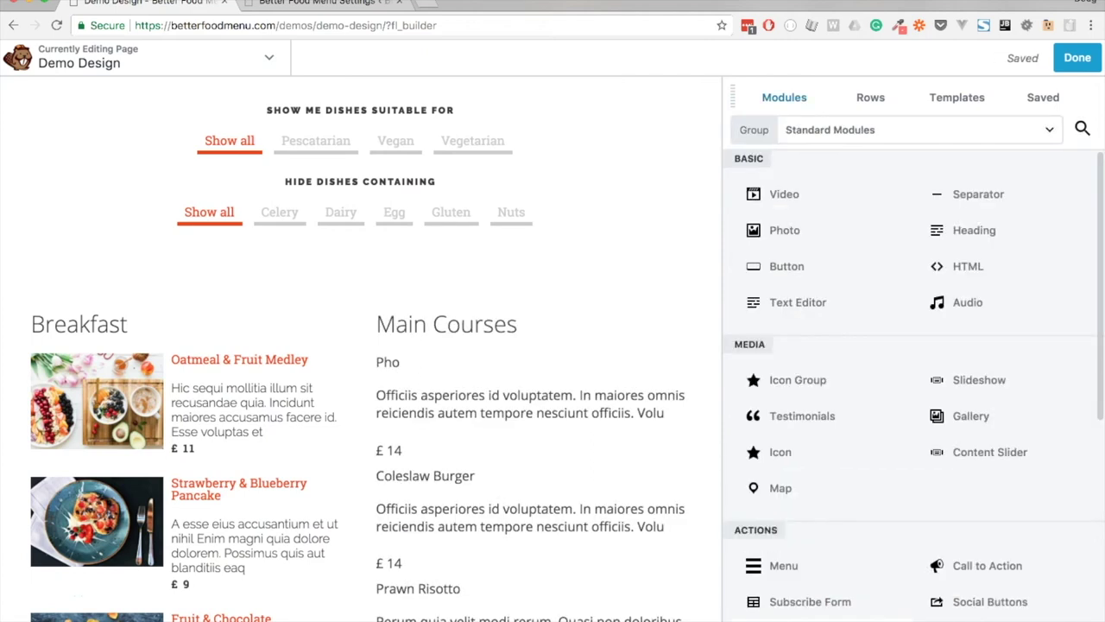
click(1072, 62)
click(1007, 61)
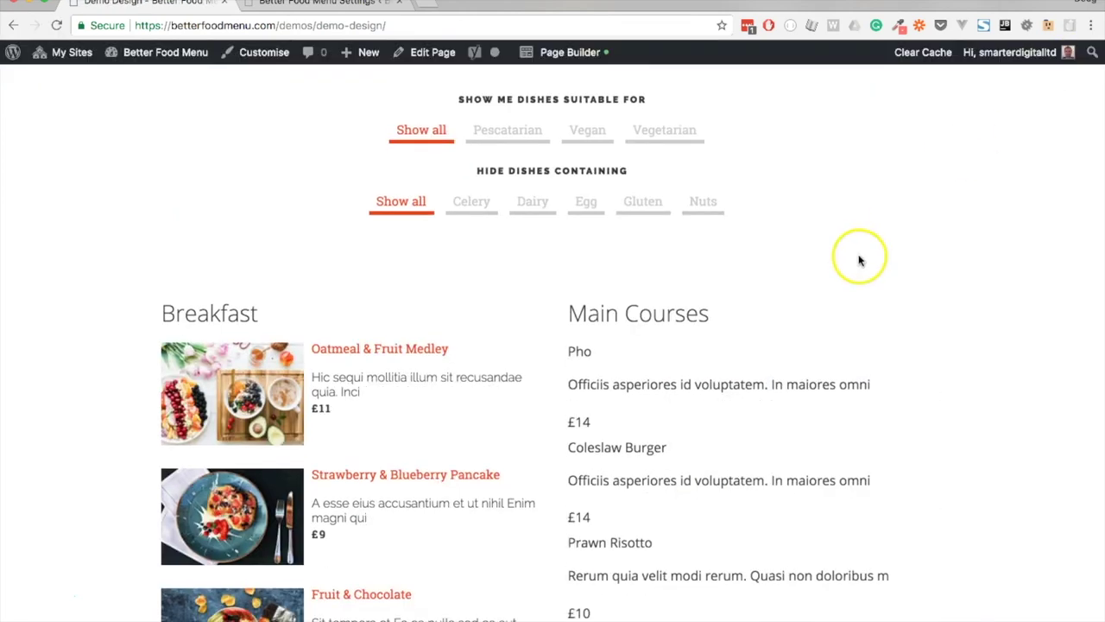
key(super+shift+c)
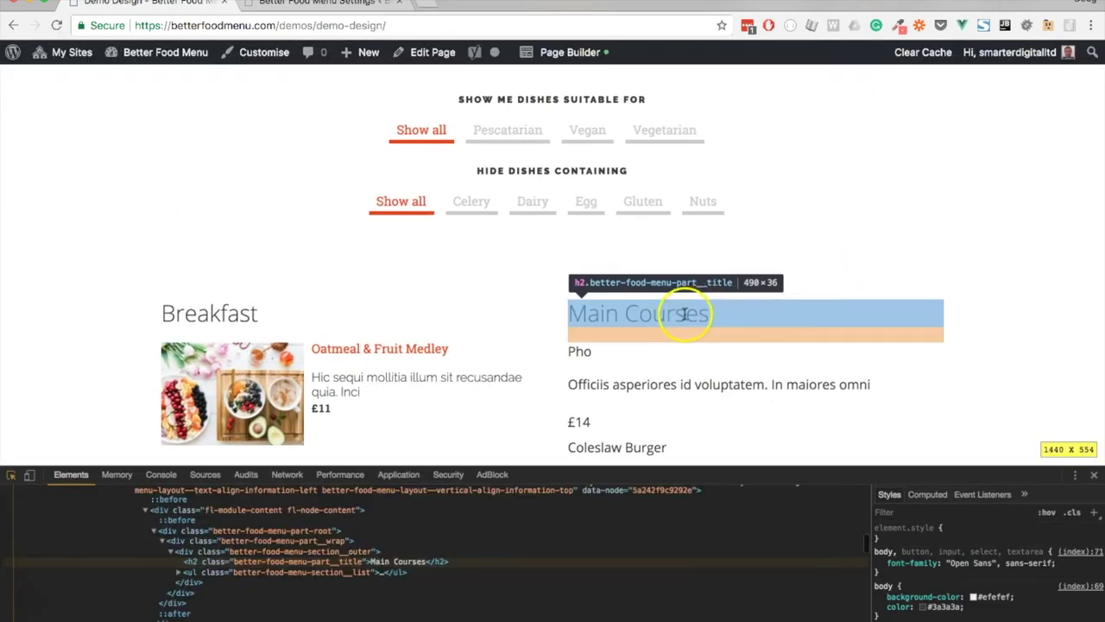
click(614, 318)
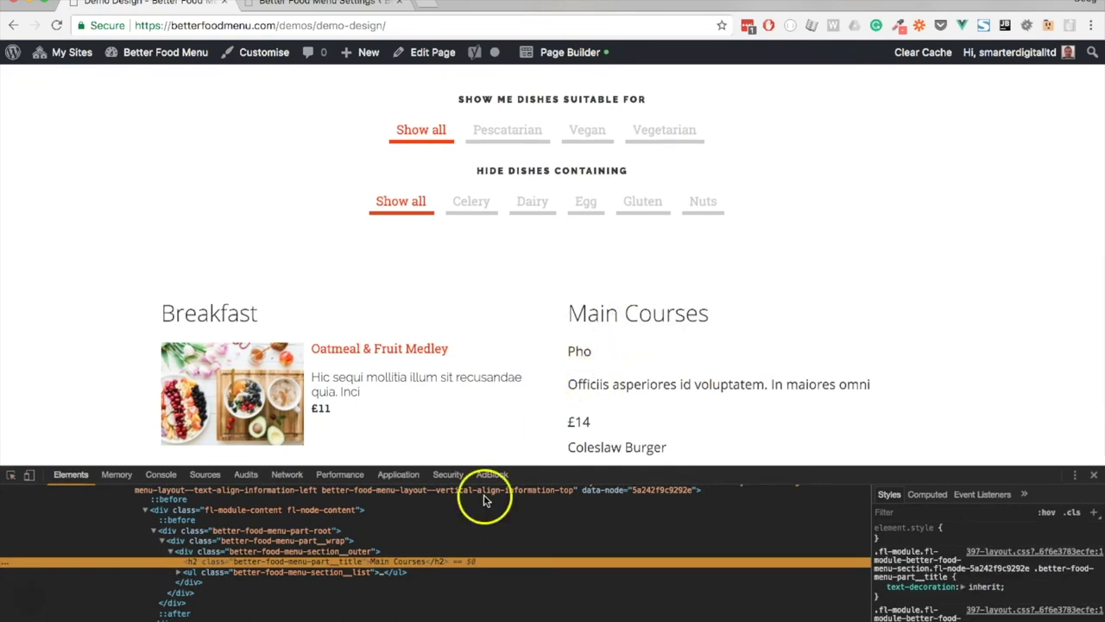
scroll(345, 615, up, 1)
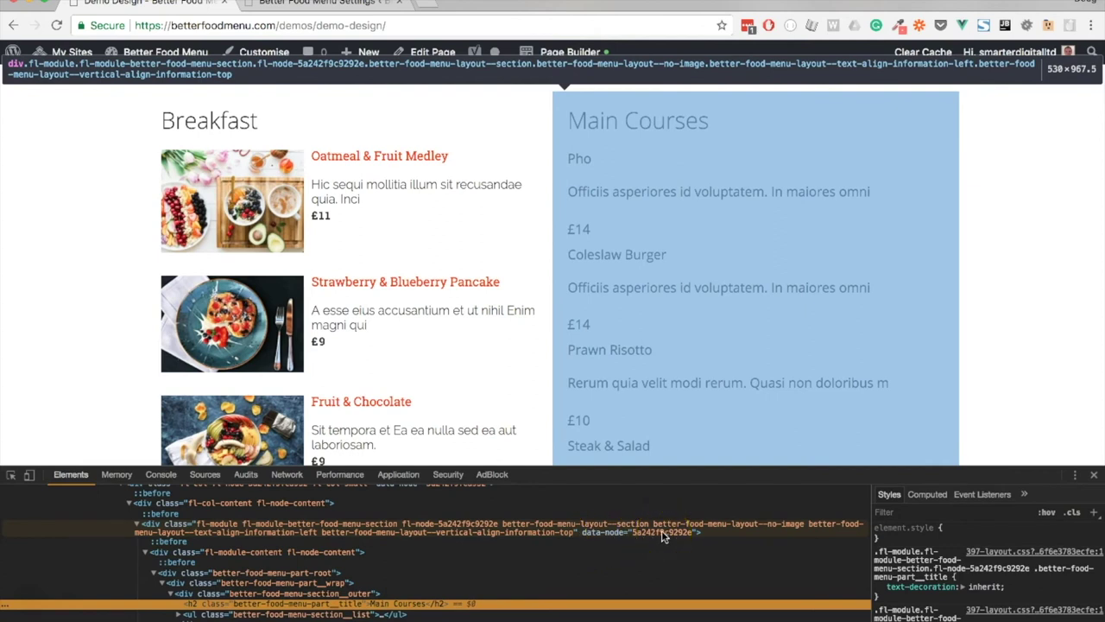
double_click(663, 533)
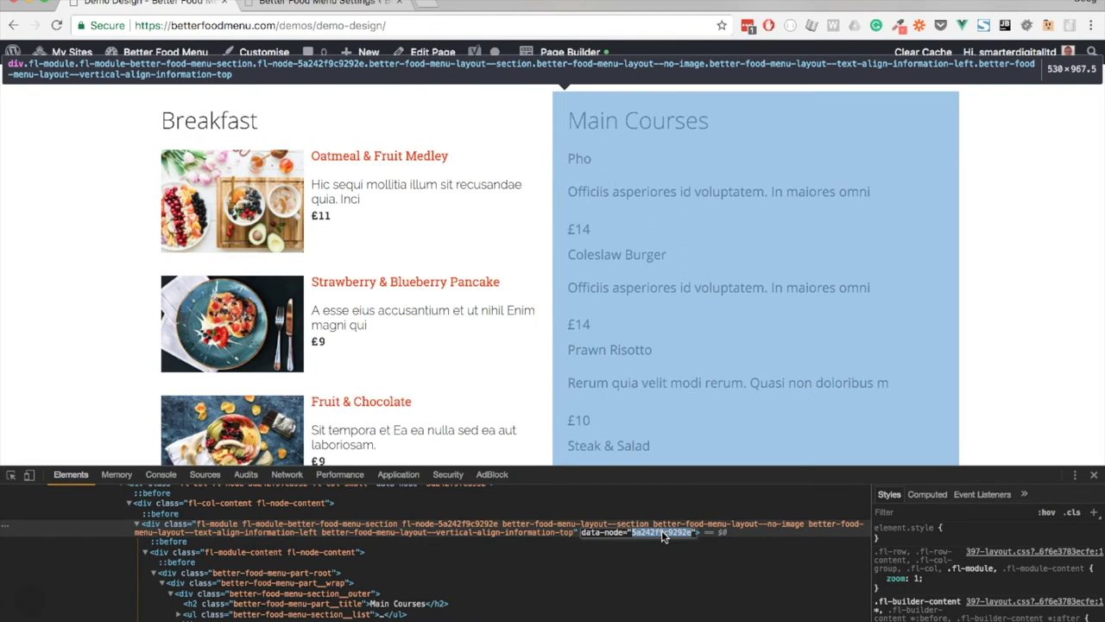
click(691, 546)
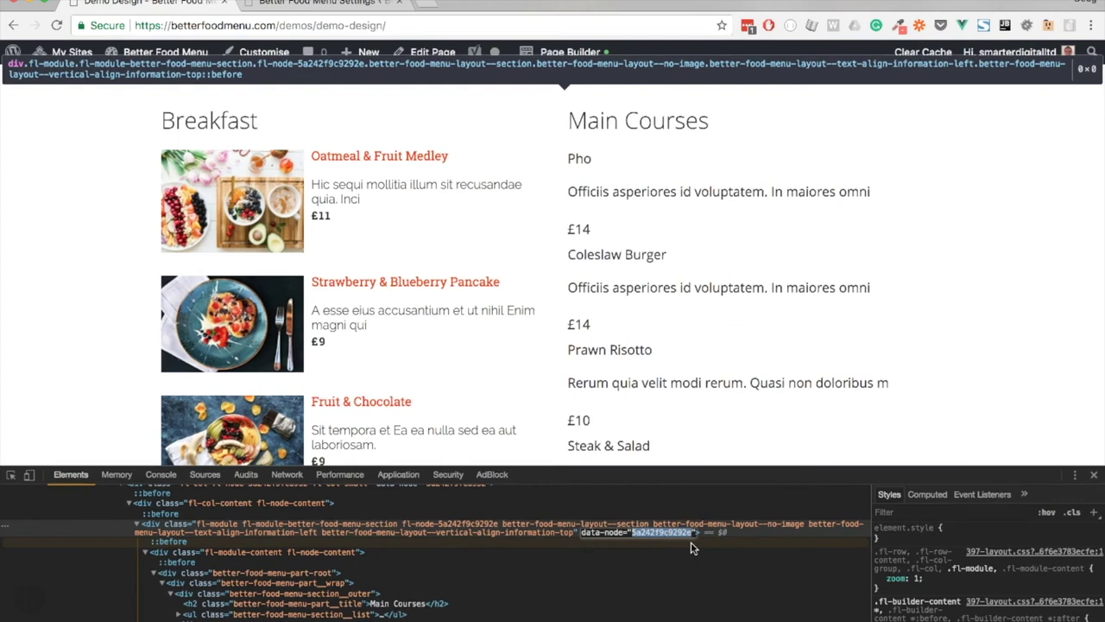
double_click(421, 528)
click(406, 528)
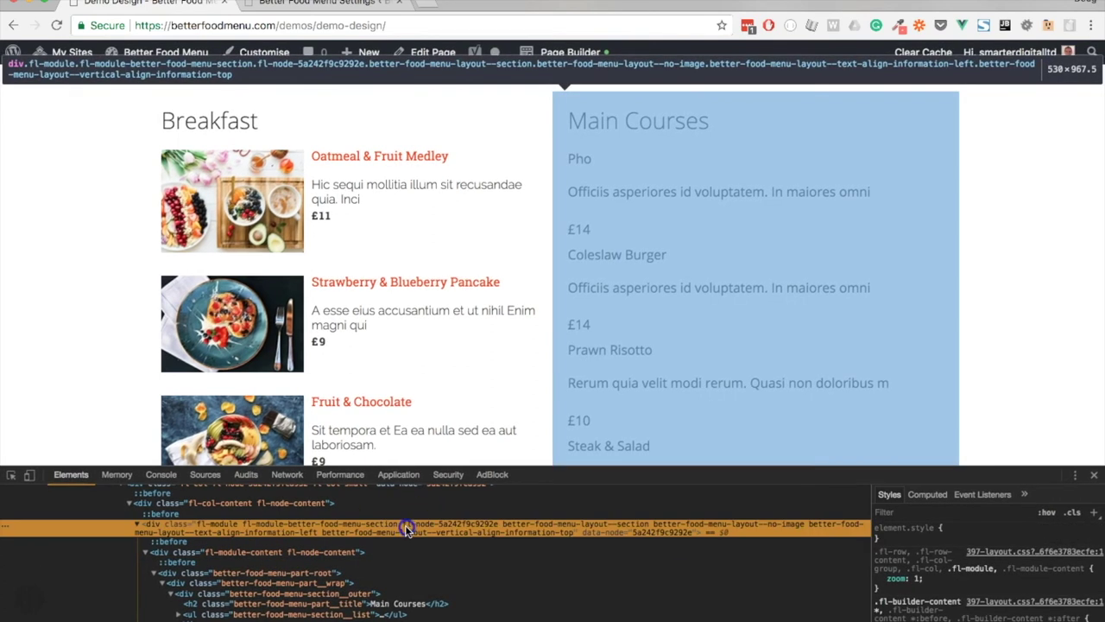
drag(412, 528, 438, 528)
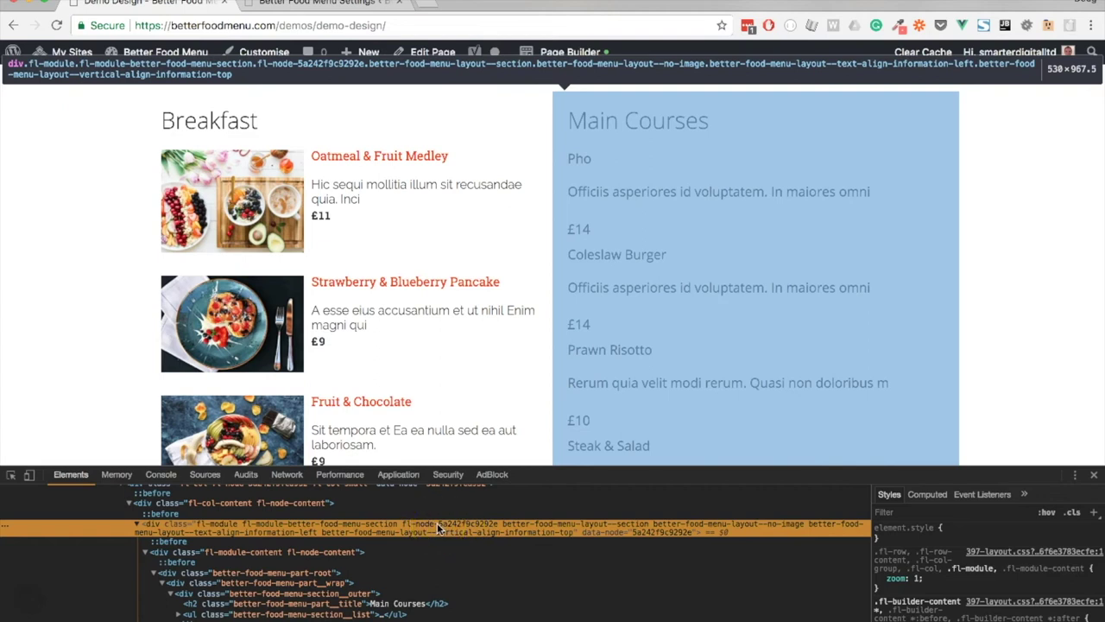
key(super+alt+i)
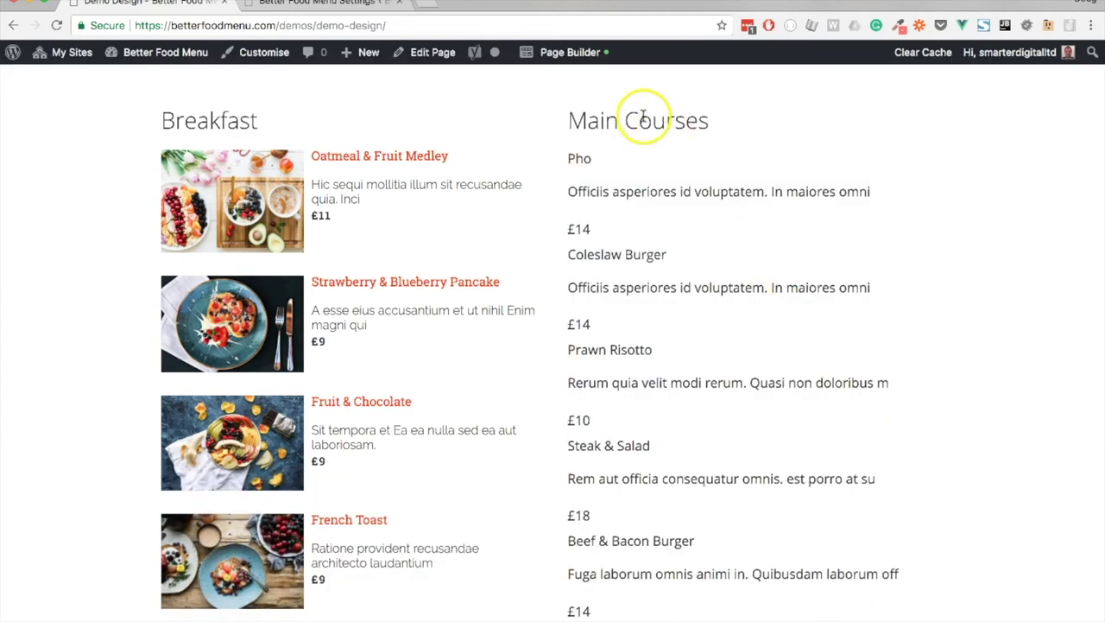
- Open Tools > Layout CSS/JavaScript and select the end of the .fl-node-5a242f9c9292e selector
click(571, 56)
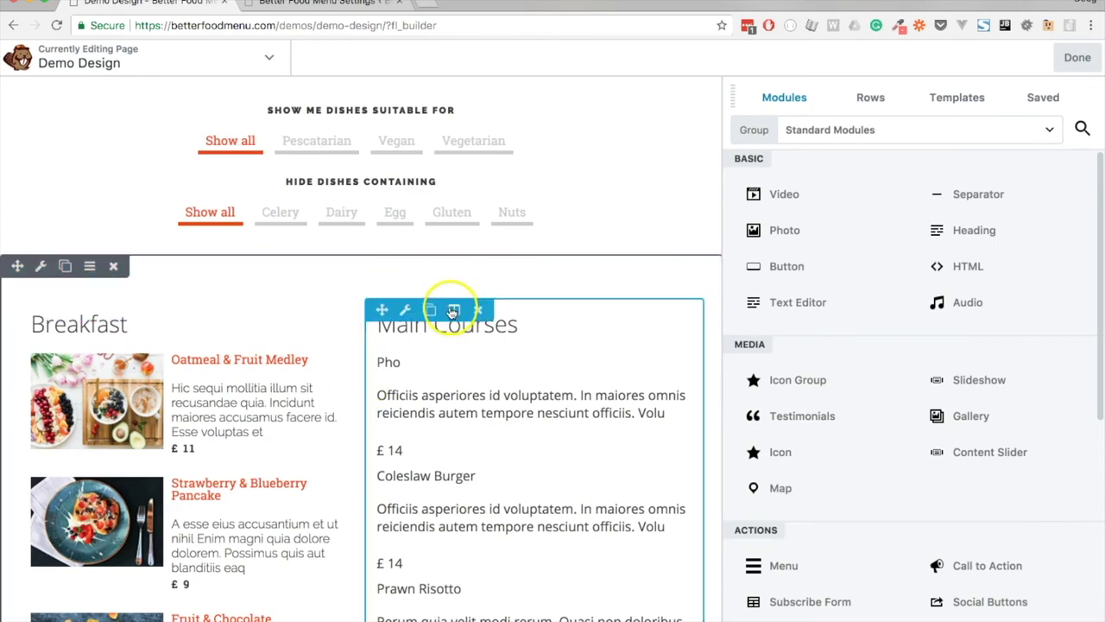
click(113, 63)
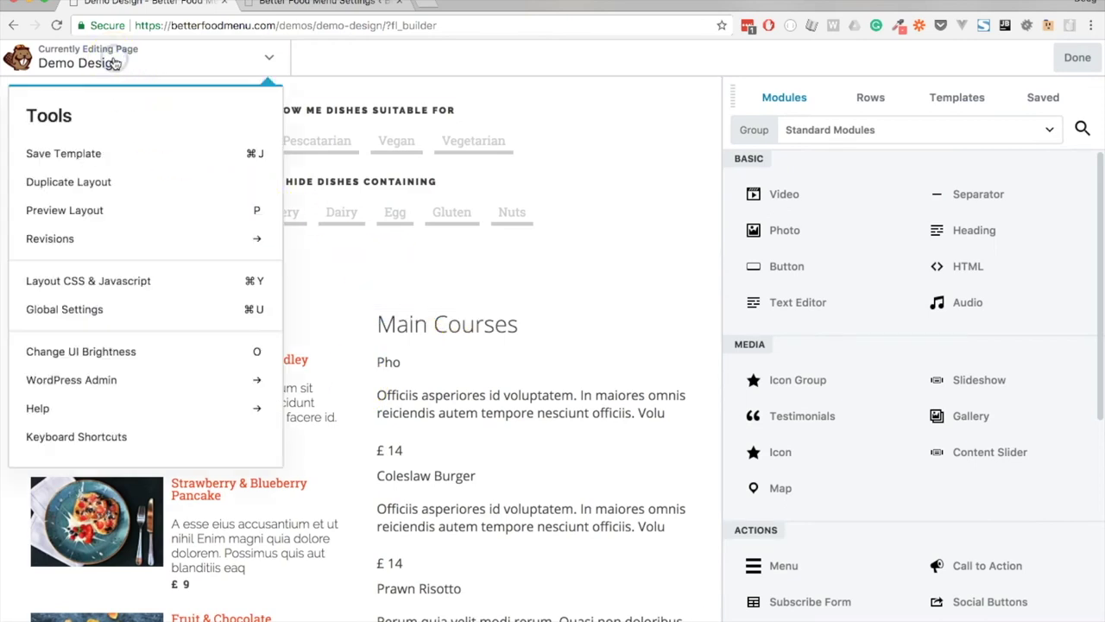
click(93, 282)
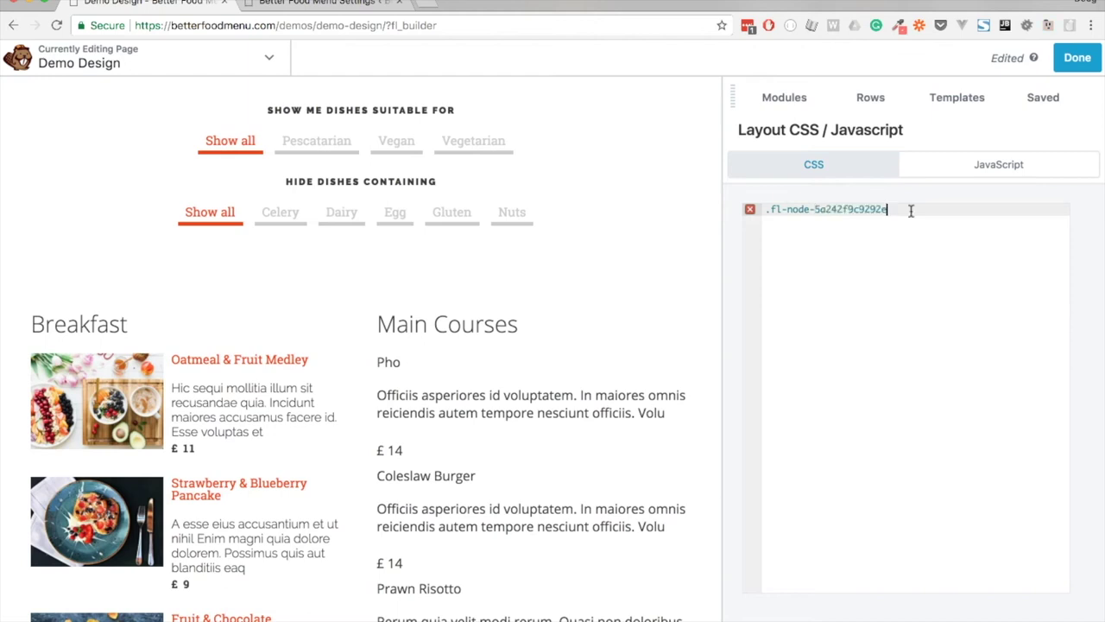
drag(887, 209, 787, 207)
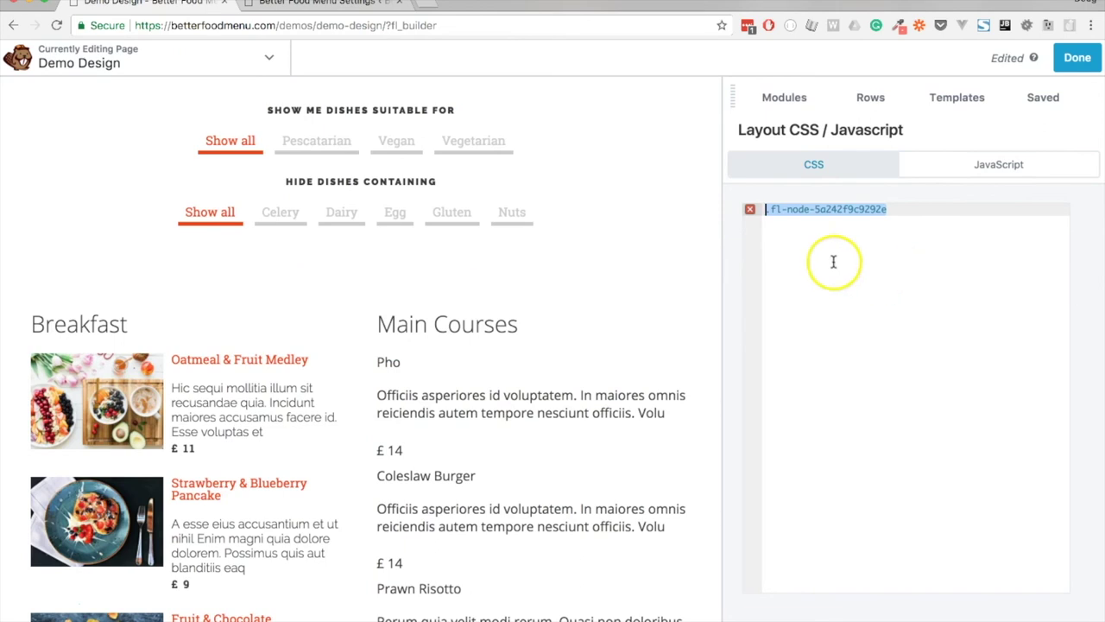
- In Better Food Menu's Example CSS, select .better-food-menu-section-item__description under Menu Section styles
click(338, 5)
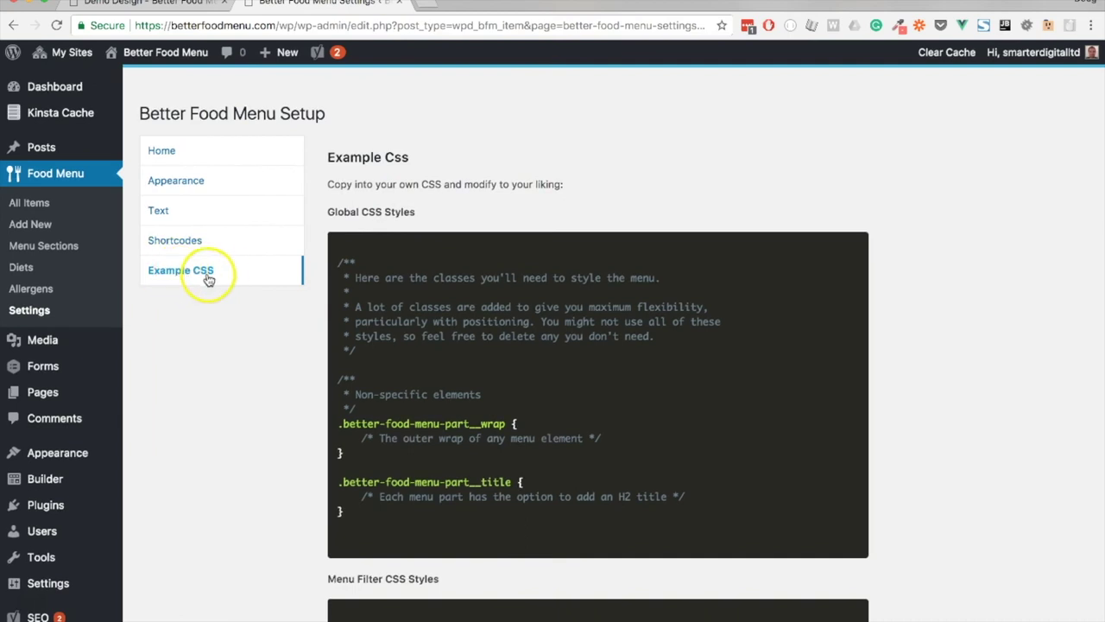
scroll(768, 167, down, 5)
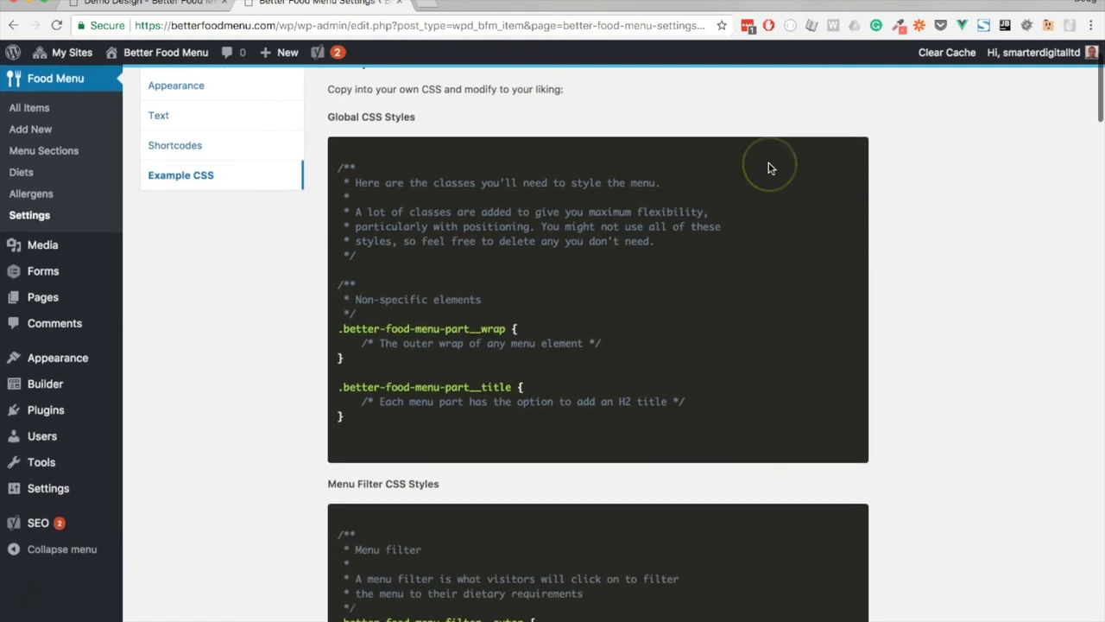
scroll(692, 212, up, 2)
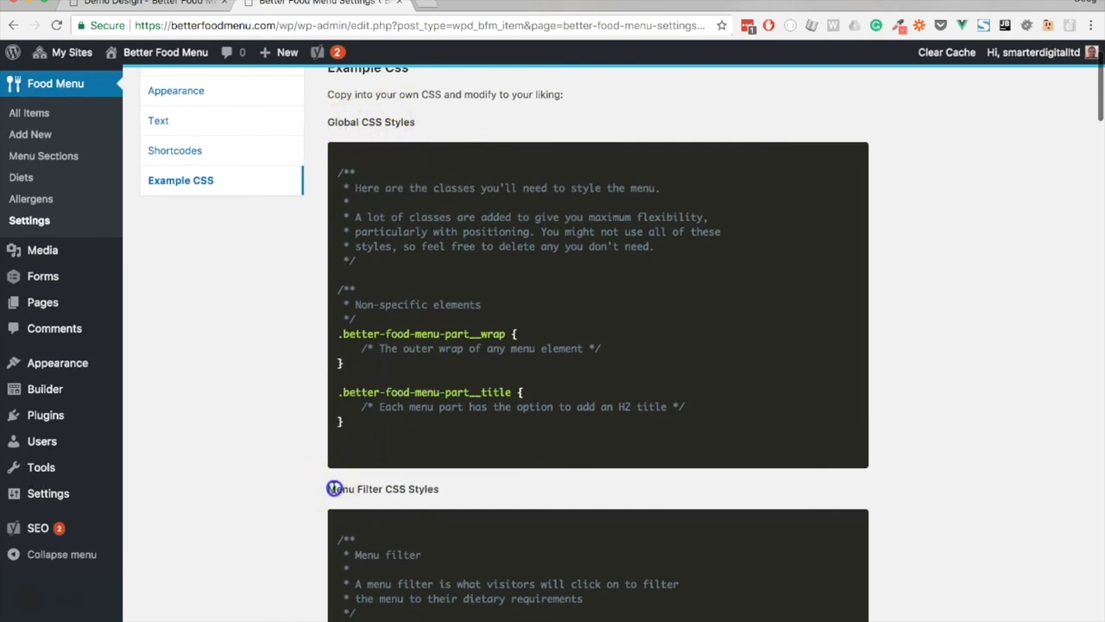
drag(333, 489, 381, 491)
scroll(439, 490, down, 10)
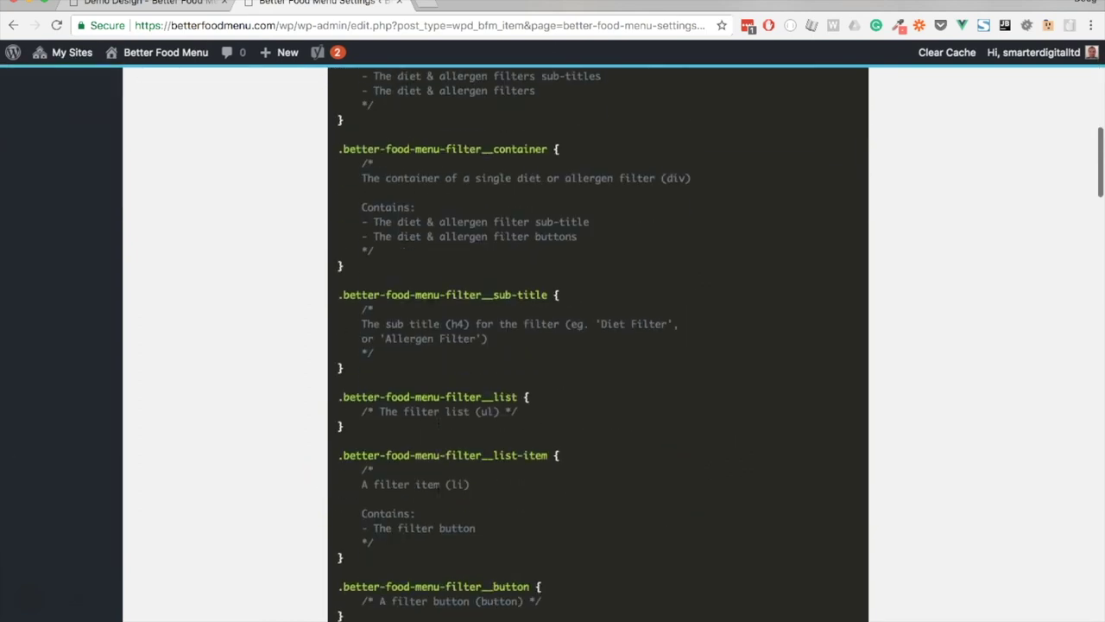
drag(327, 219, 452, 224)
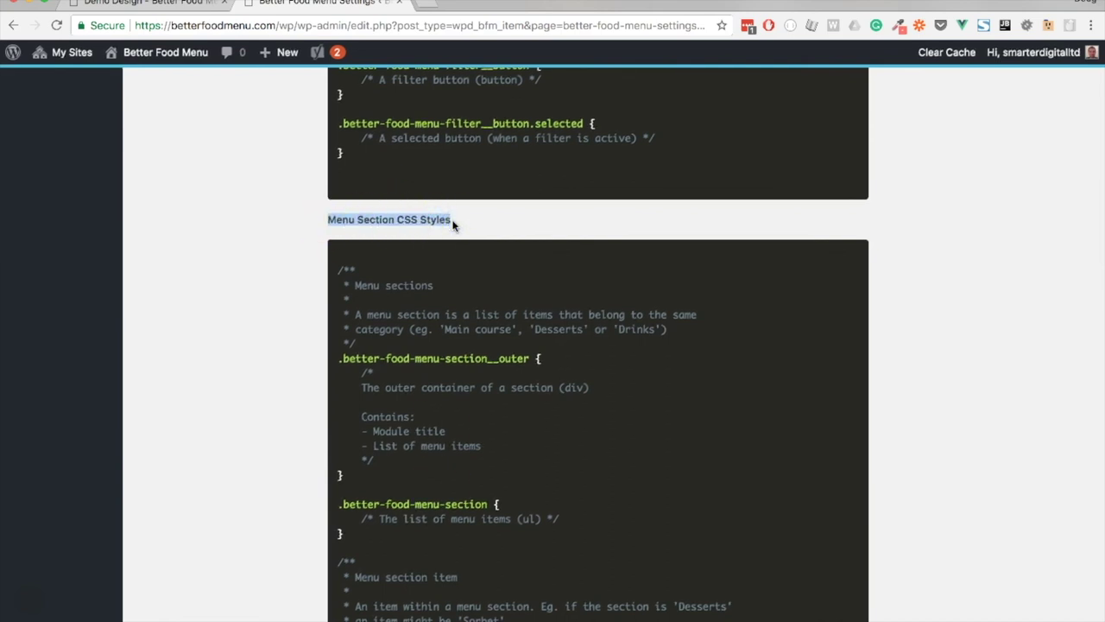
scroll(452, 224, down, 6)
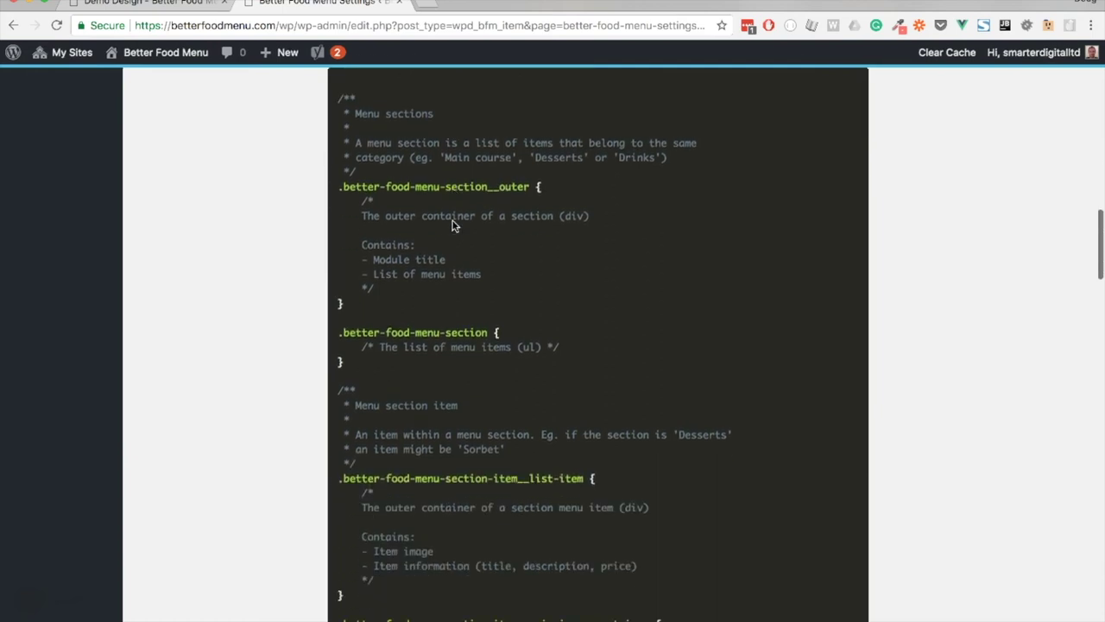
scroll(453, 224, down, 4)
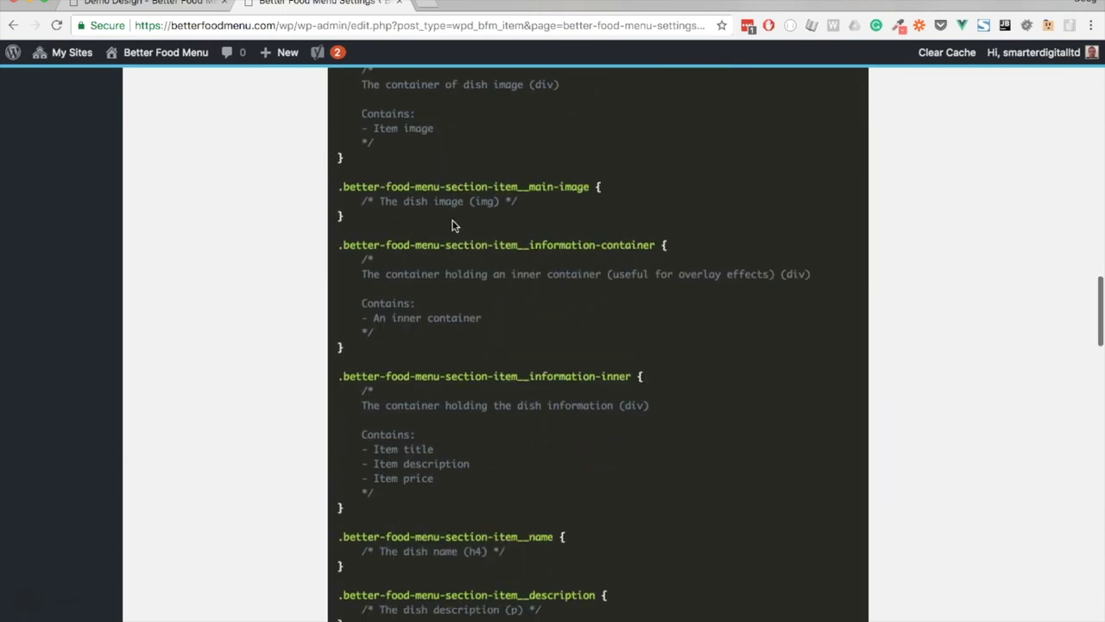
click(512, 384)
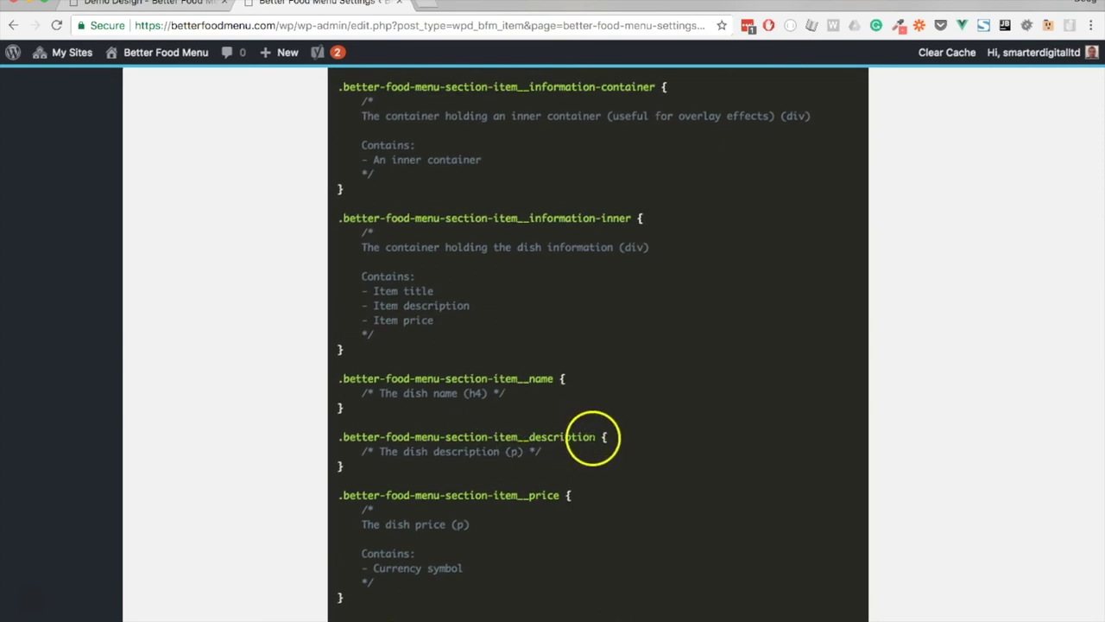
drag(595, 437, 346, 437)
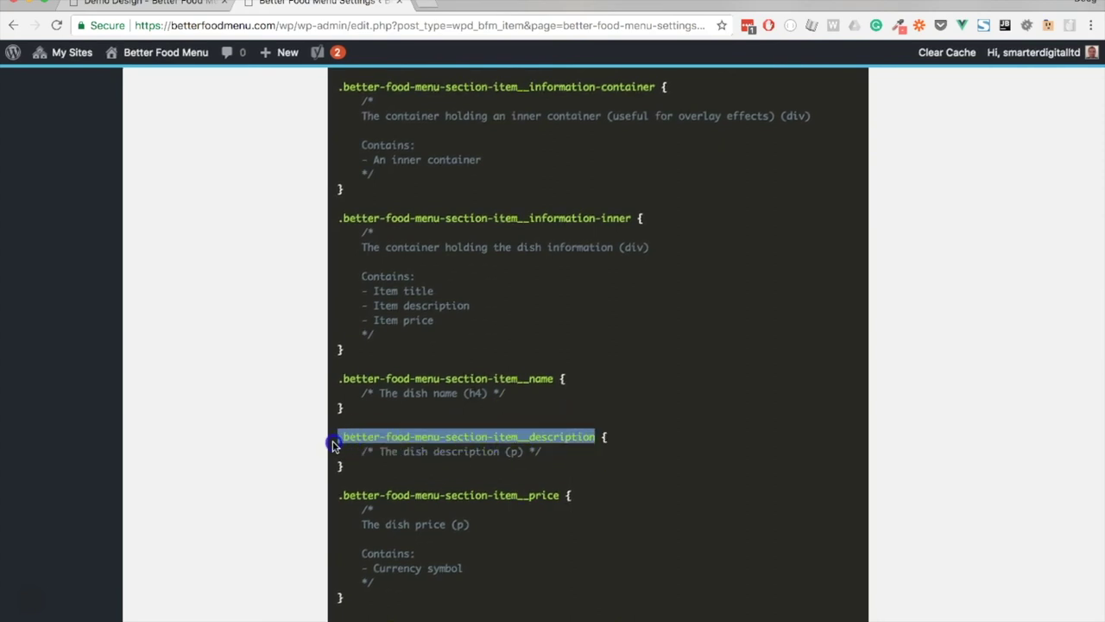
- Add a rule after the node selector that hides the Main Courses dish descriptions with display: none
click(151, 5)
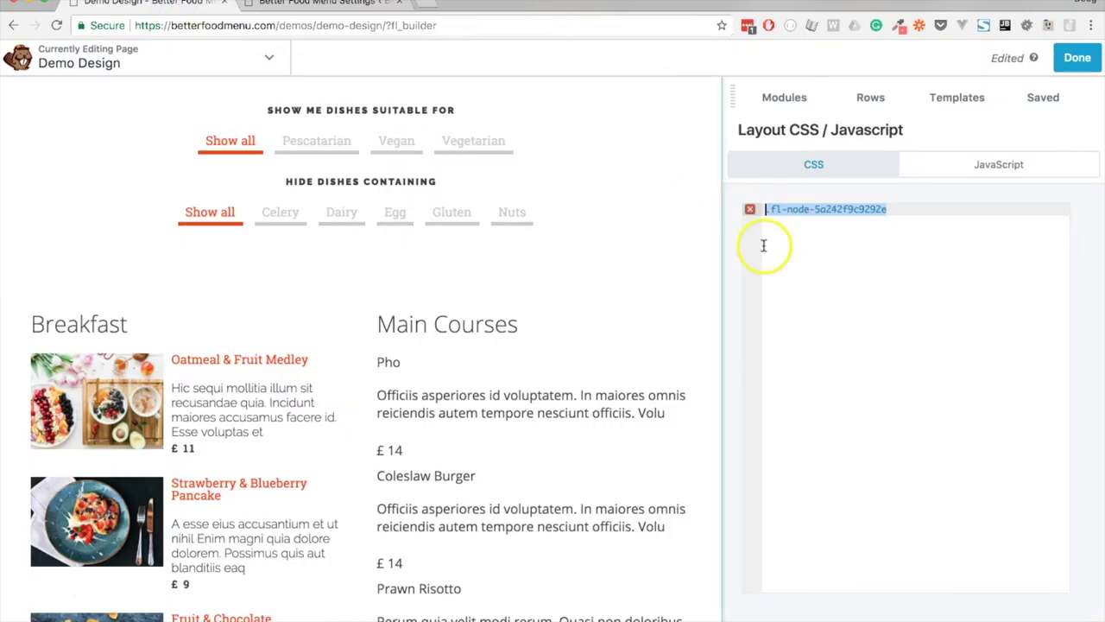
click(893, 211)
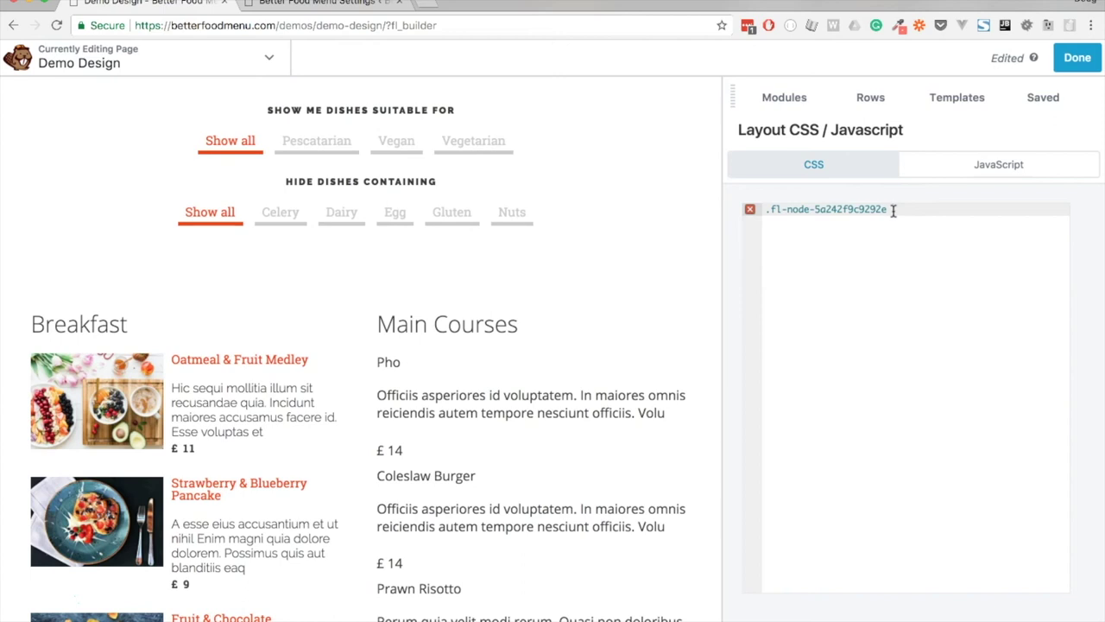
text(.better-food-menu-section-item__description)
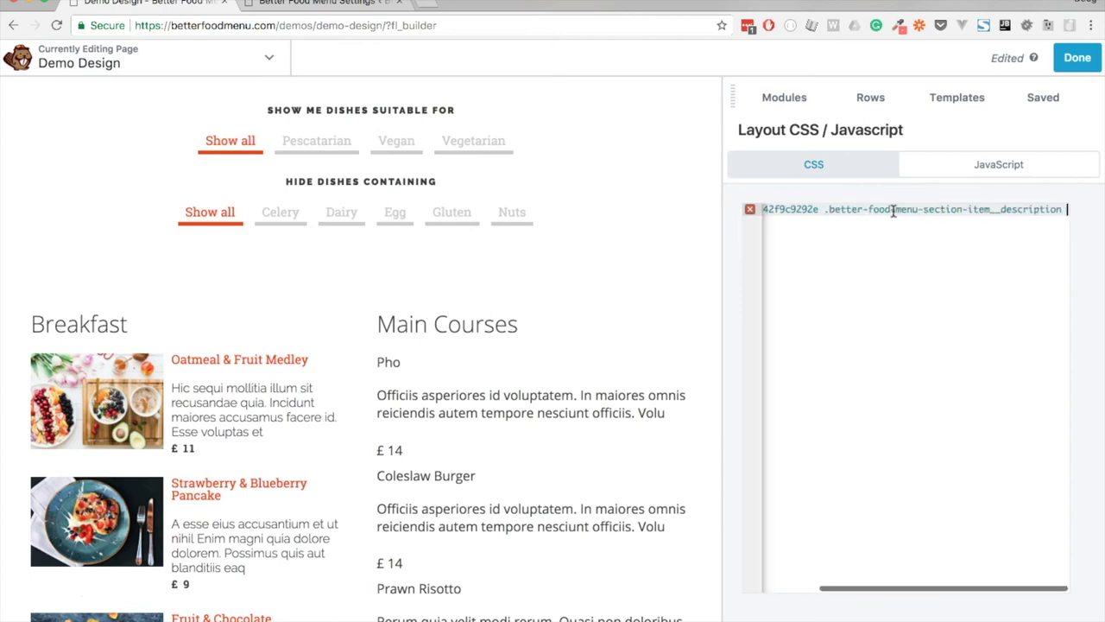
text({)
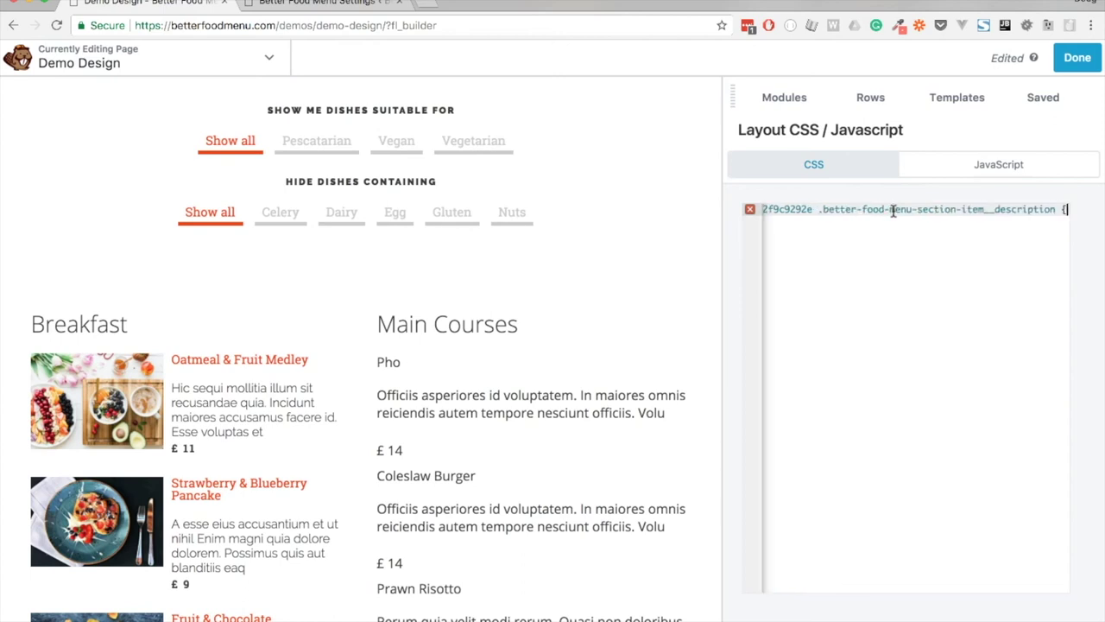
key(Return)
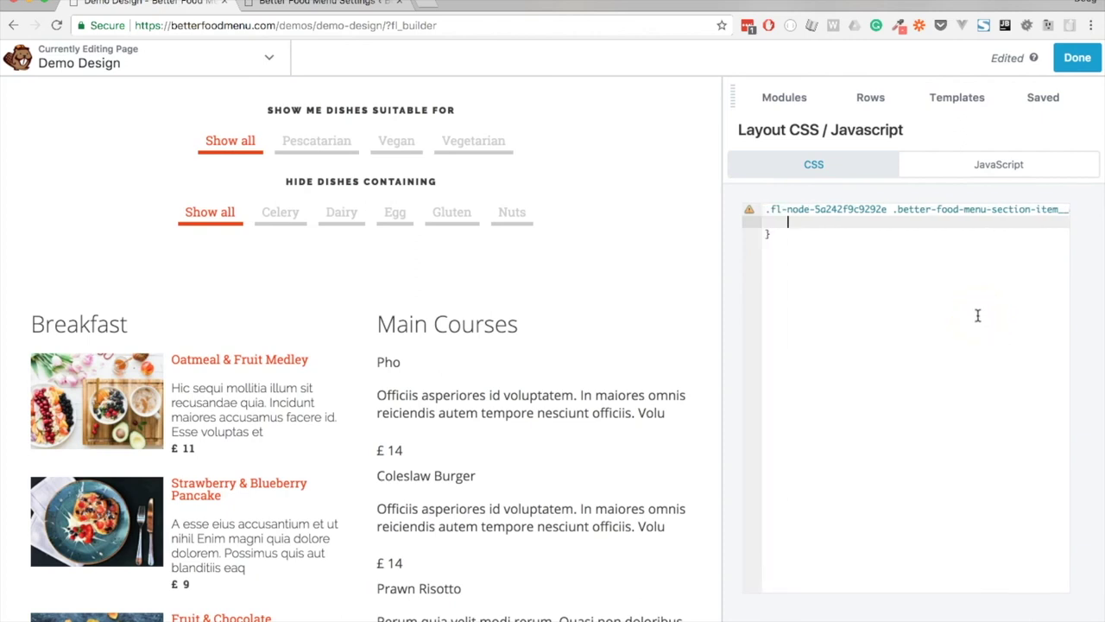
text(display: n)
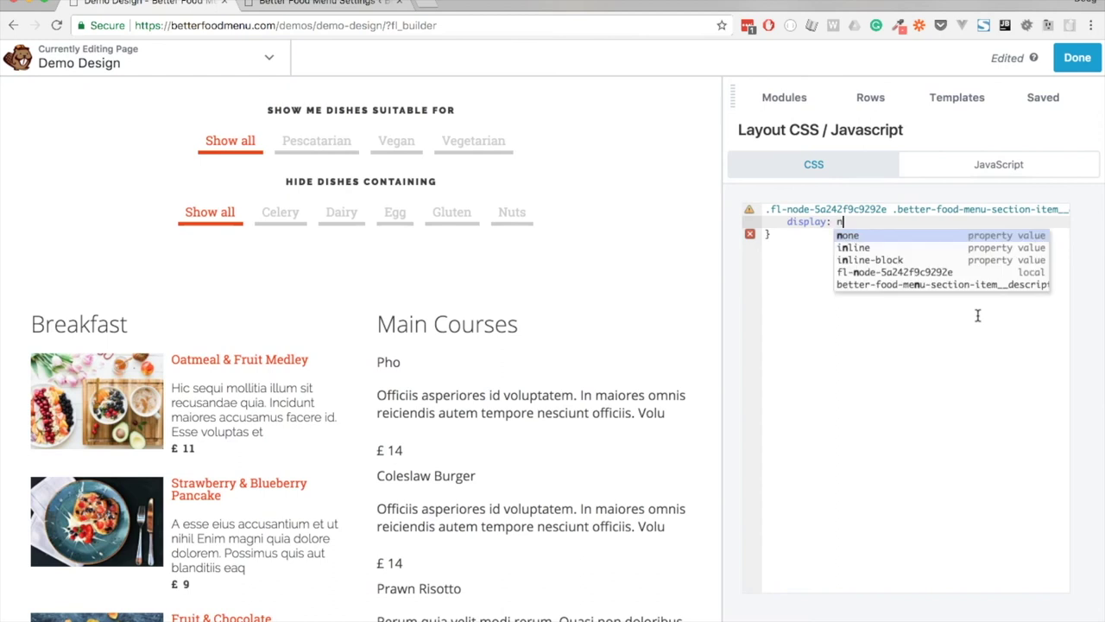
text(one;)
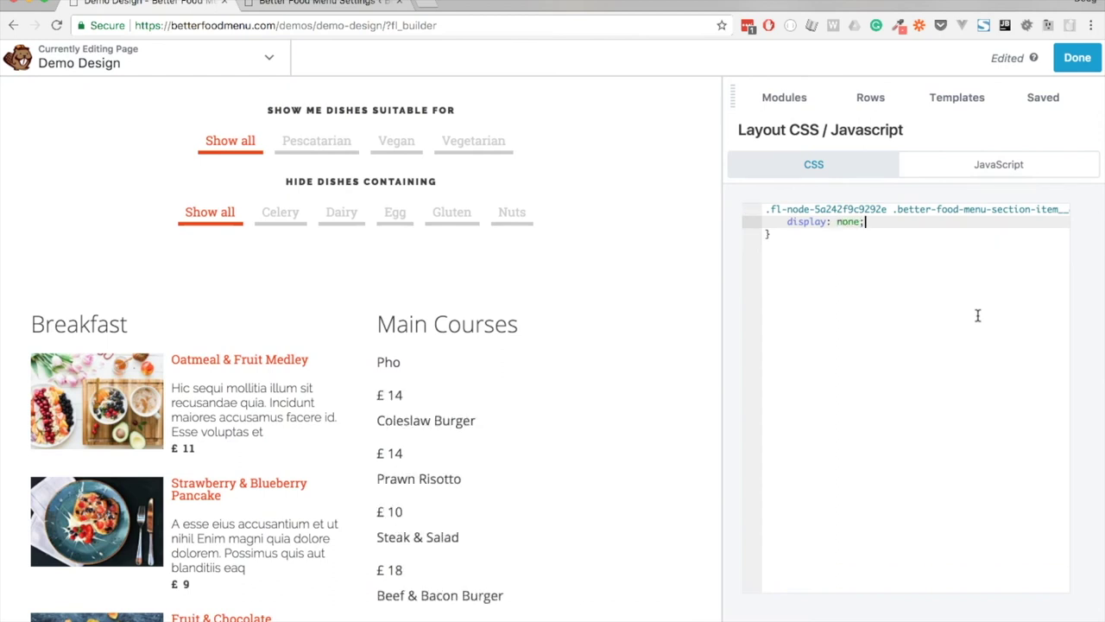
- Start a second .fl-node-5a242f9c9292e rule on a new line below the finished one
mouse_move(403, 400)
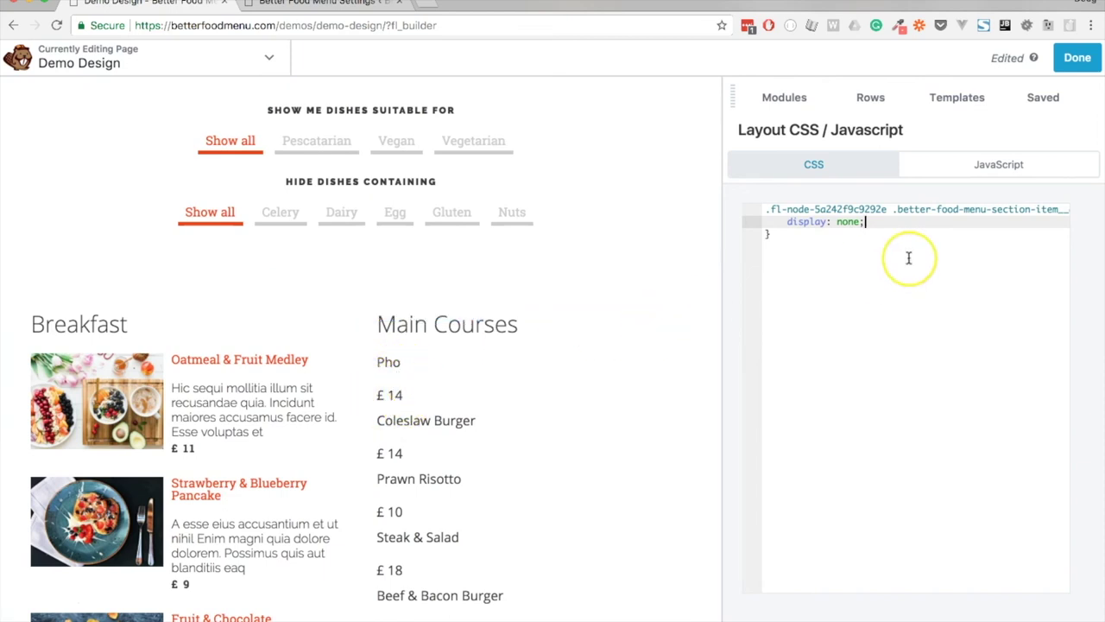
mouse_move(438, 368)
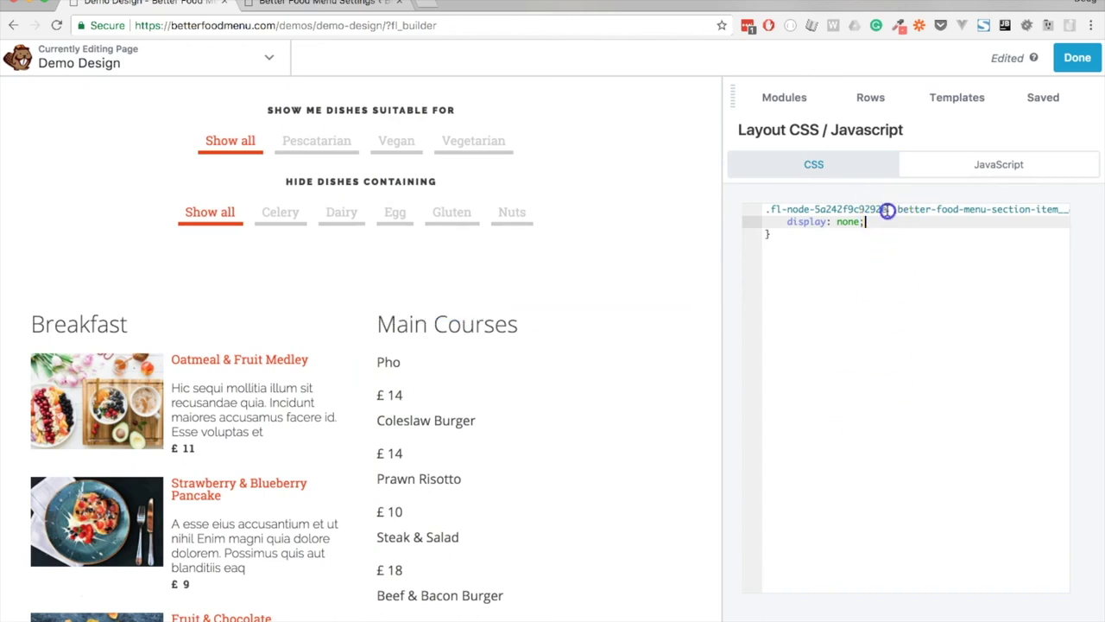
drag(887, 210, 764, 212)
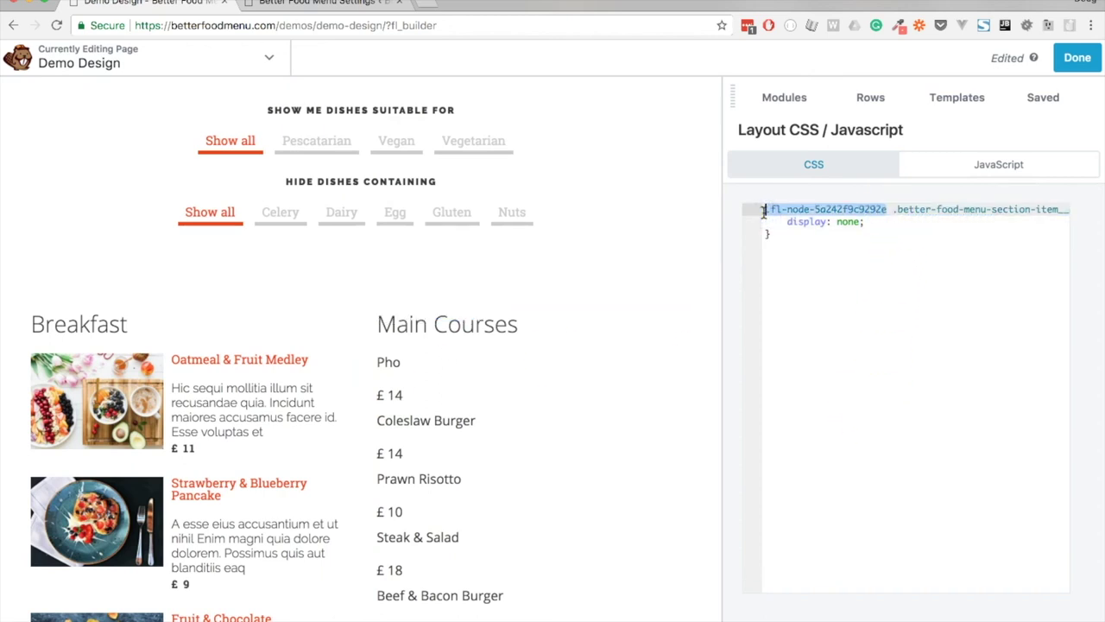
click(803, 239)
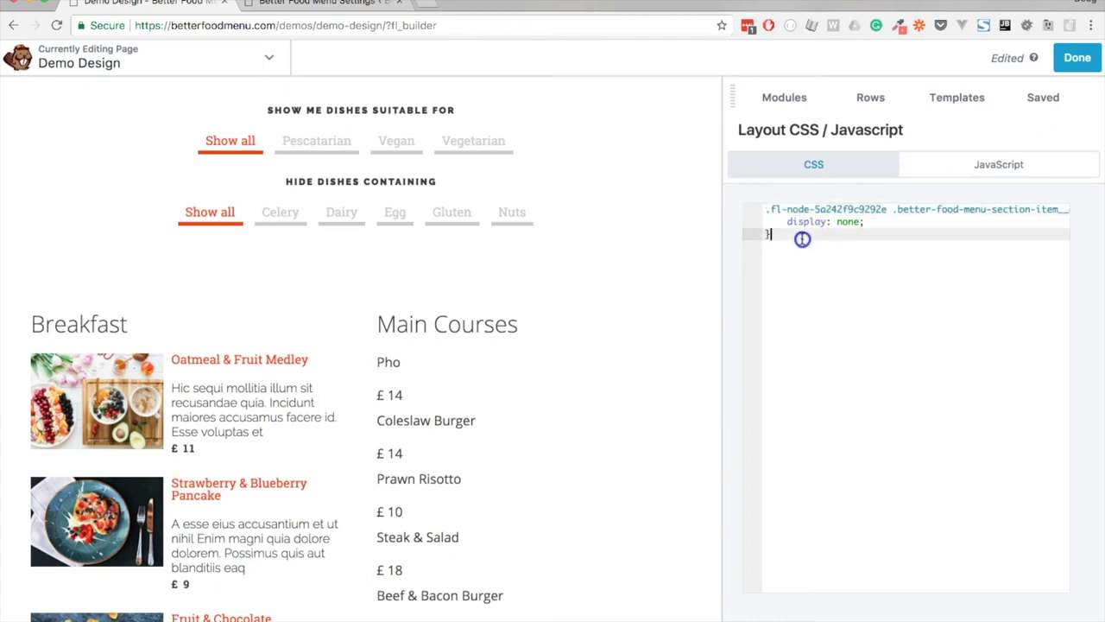
key(Return)
key(Return)
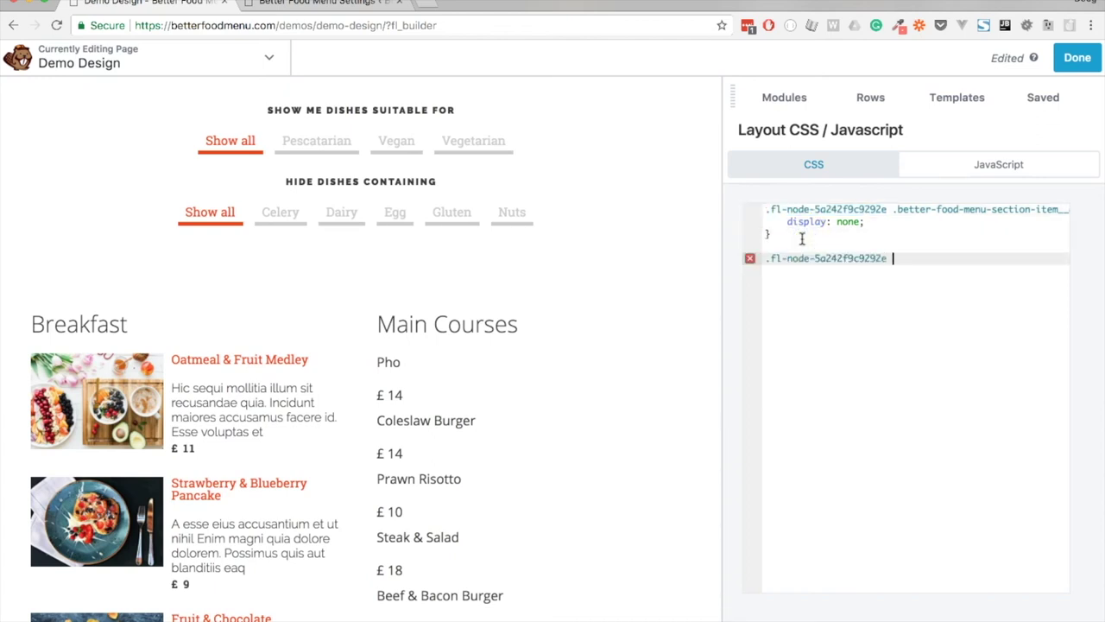
mouse_move(439, 403)
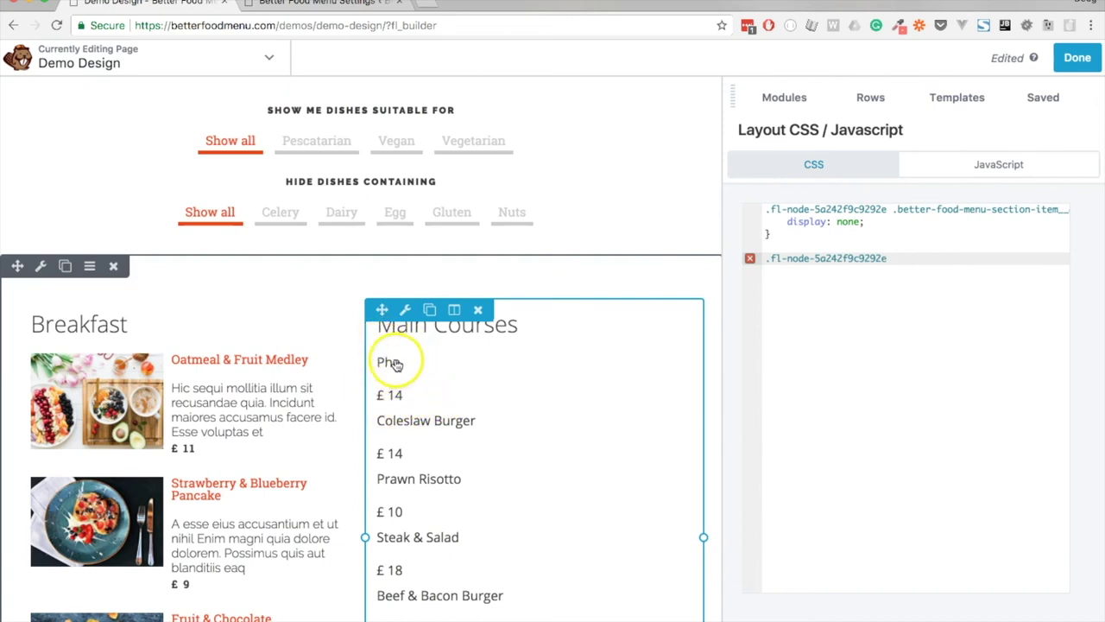
mouse_move(423, 93)
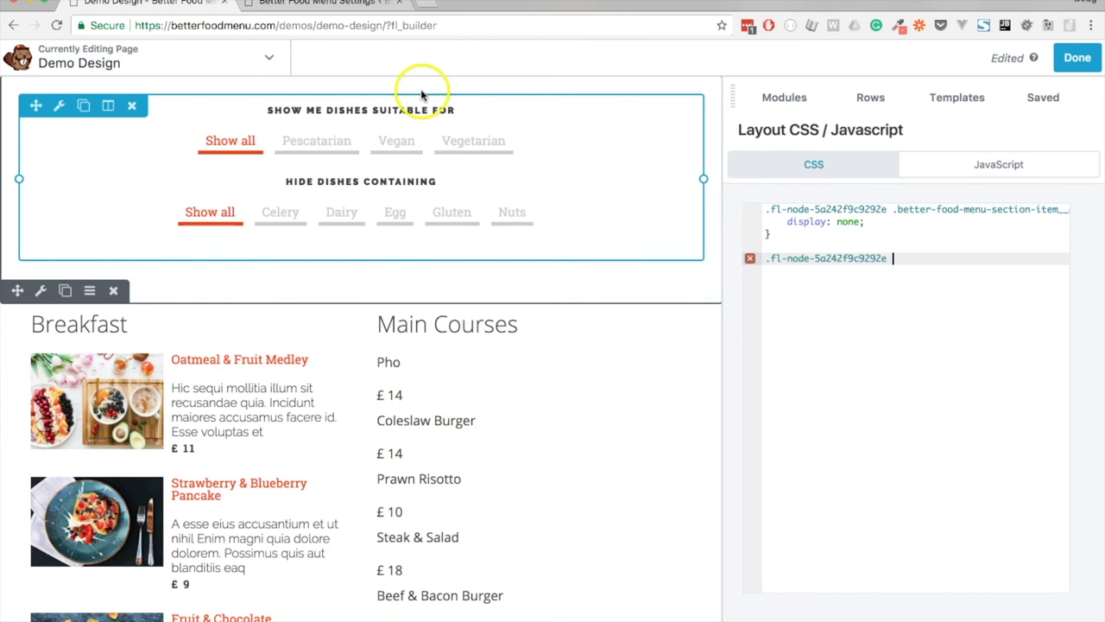
- Copy the .better-food-menu-section-item__information-inner class name from the Better Food Menu reference page
click(352, 5)
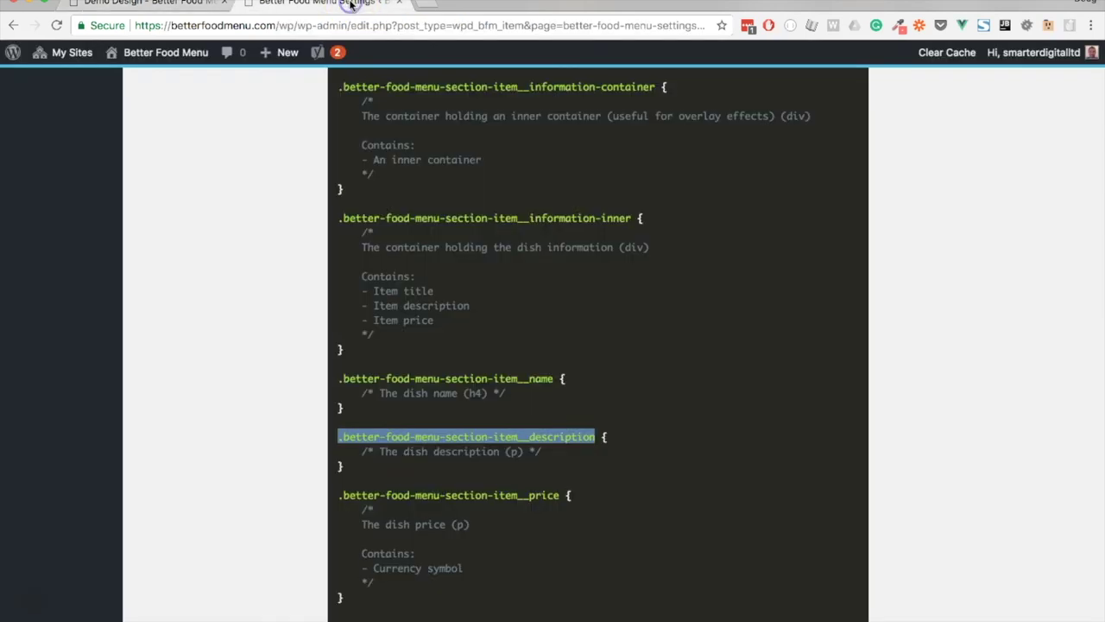
click(703, 390)
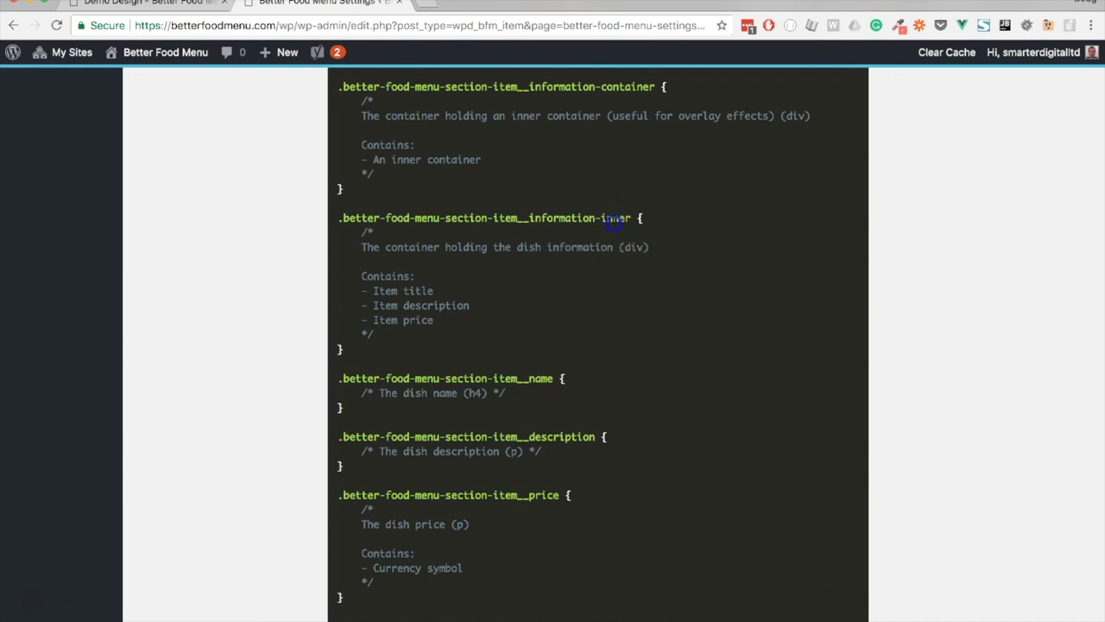
drag(631, 217, 531, 219)
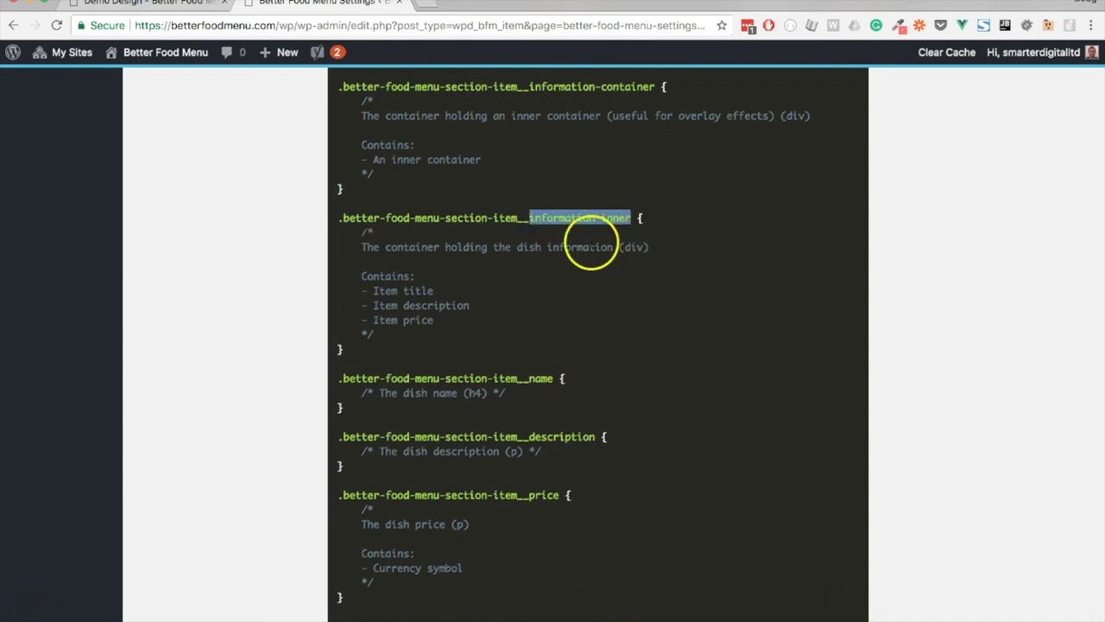
double_click(635, 247)
click(455, 261)
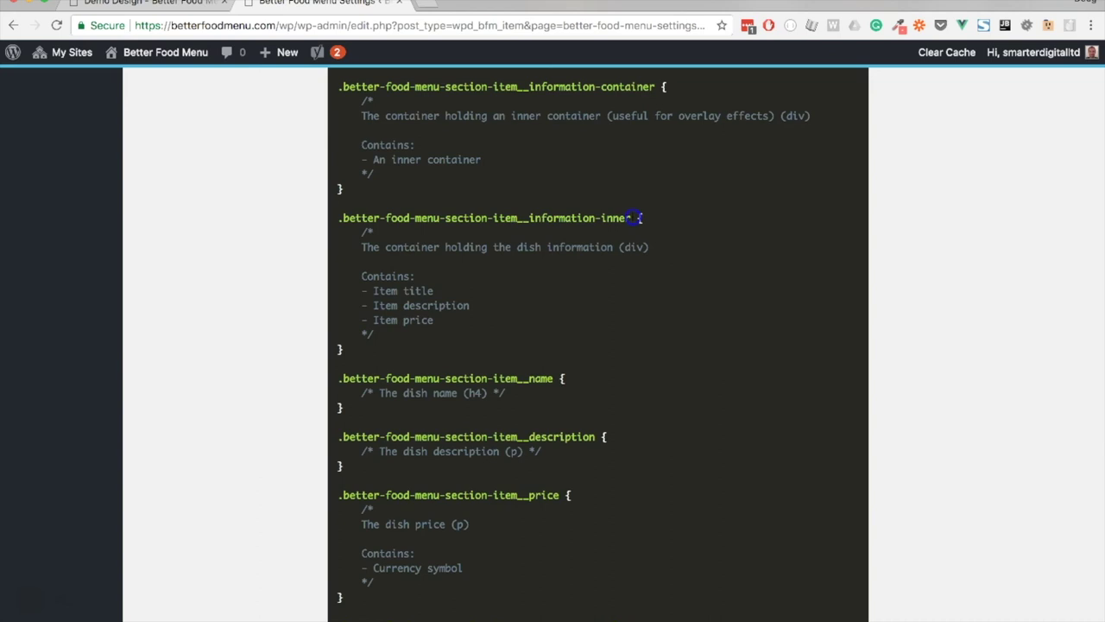
drag(634, 217, 330, 196)
key(super+c)
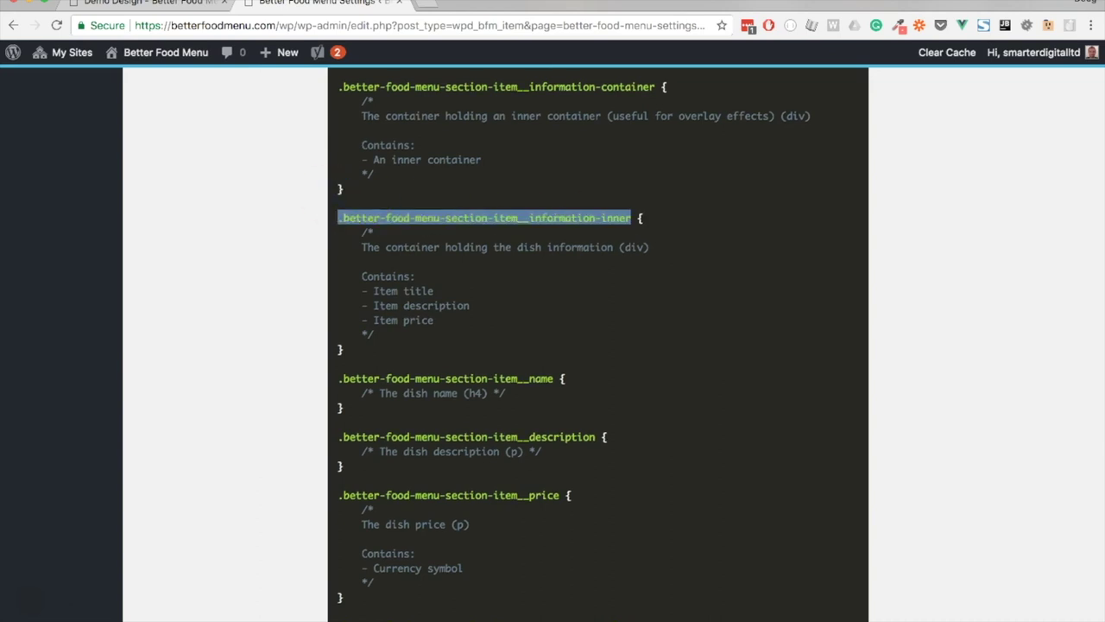
click(173, 6)
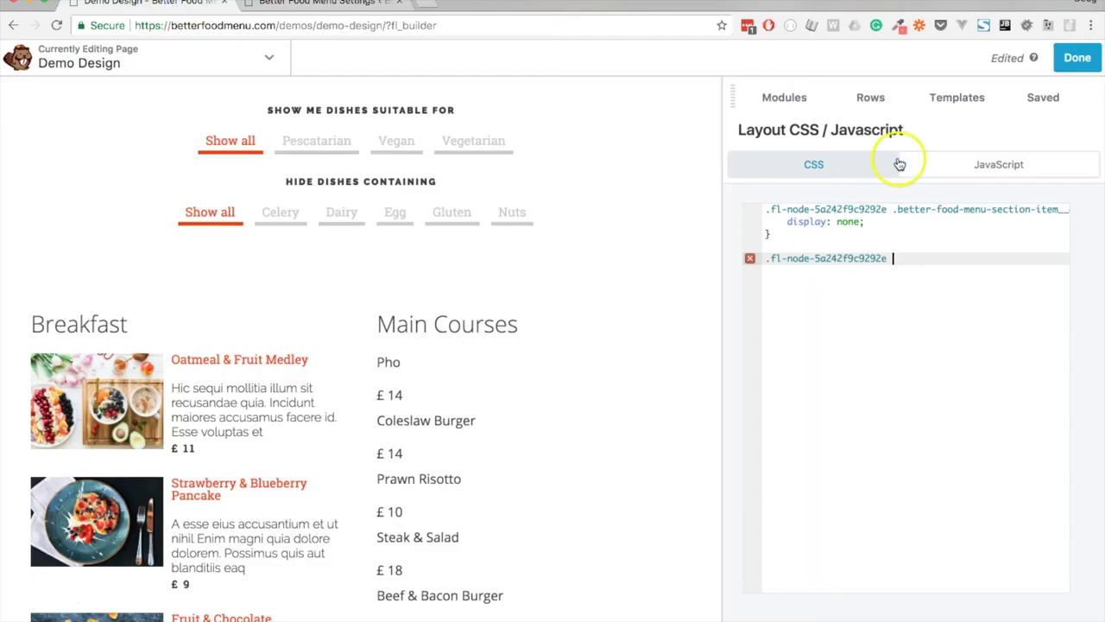
- Give the information-inner rule display: flex and justify-content: space-between, then save the Layout CSS
click(893, 258)
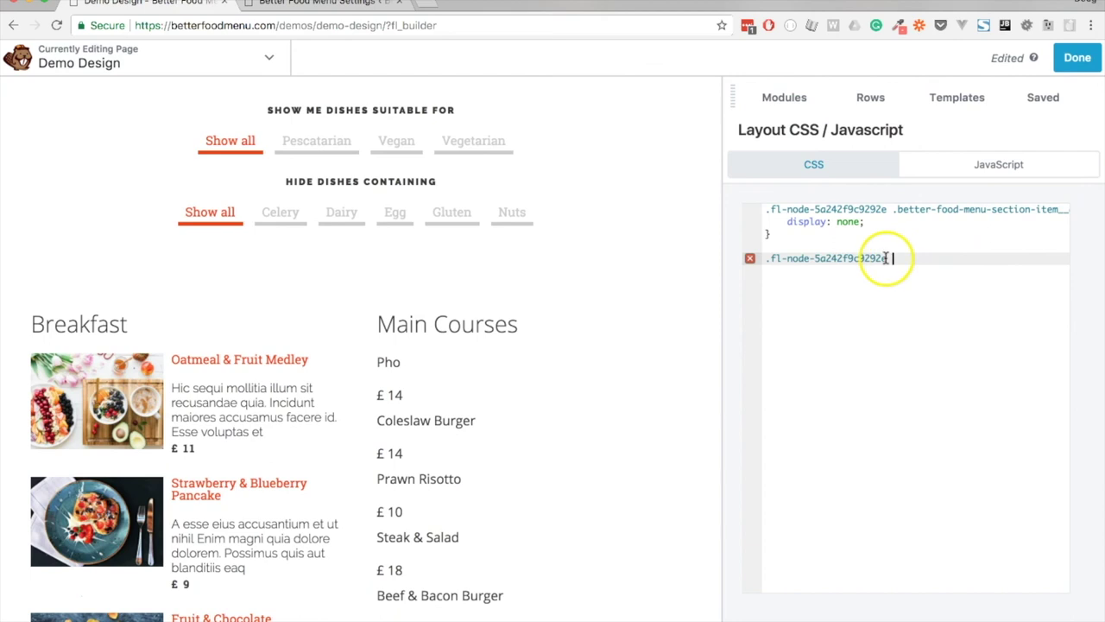
key(super+v)
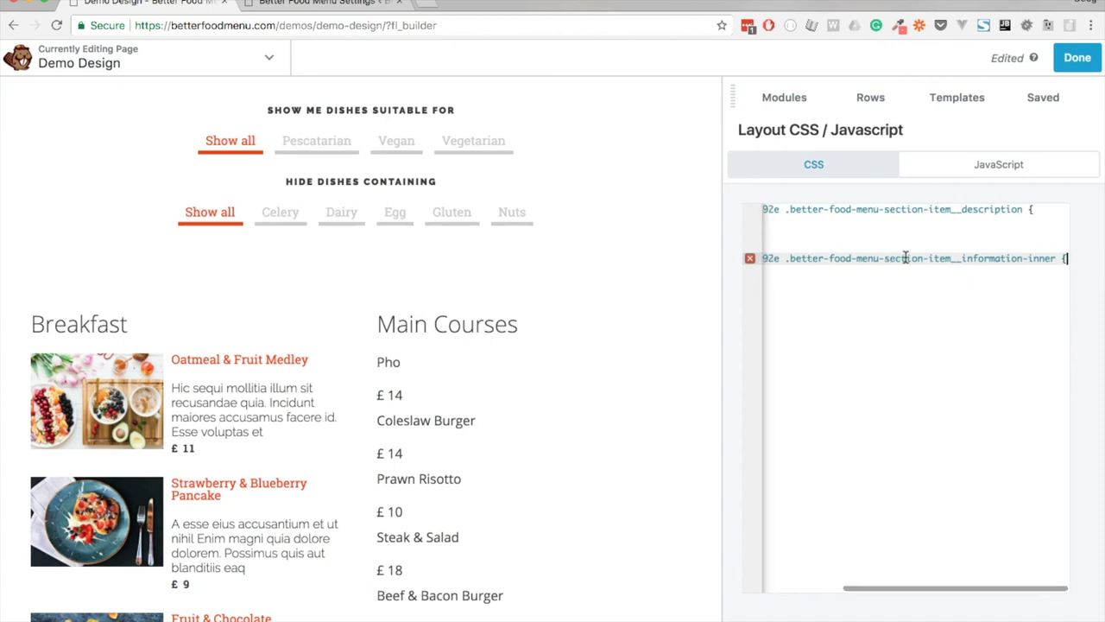
key(Return)
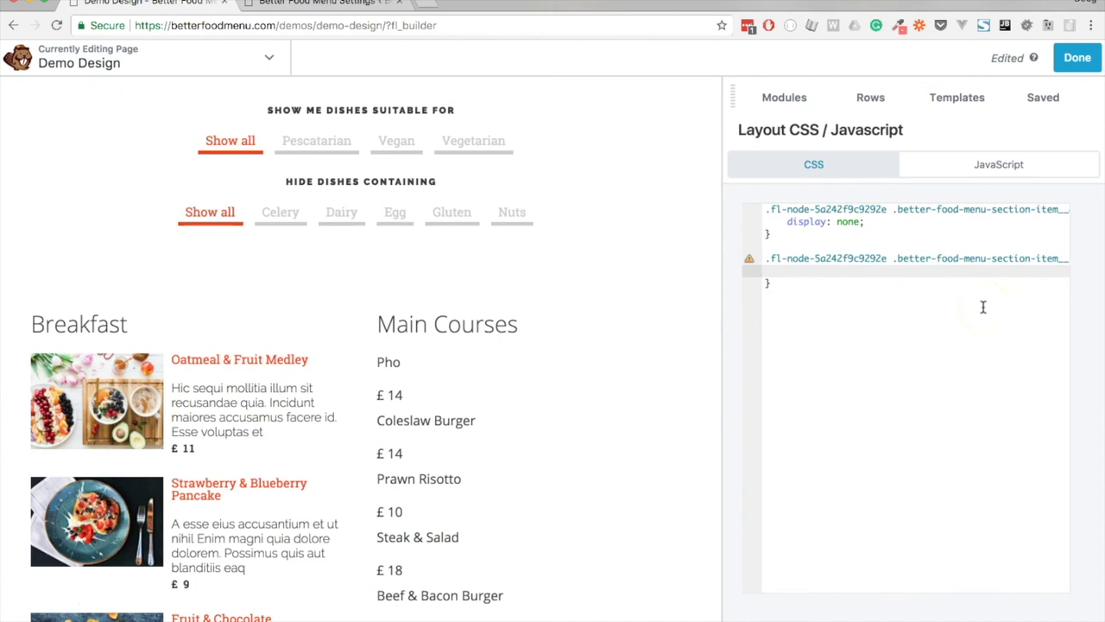
text(dis)
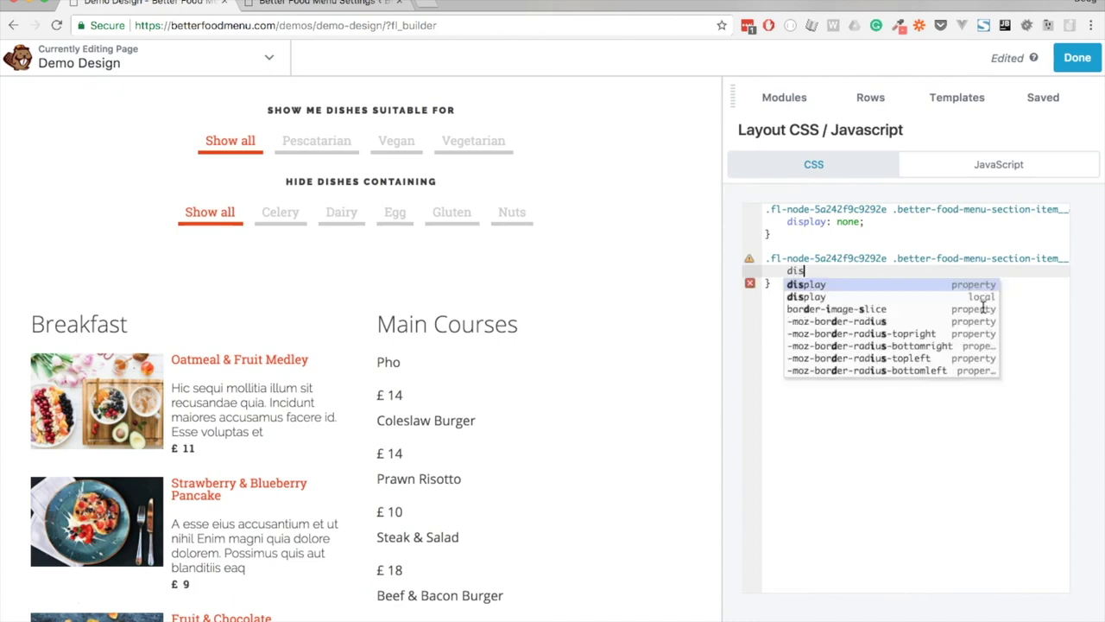
text(play: flex;)
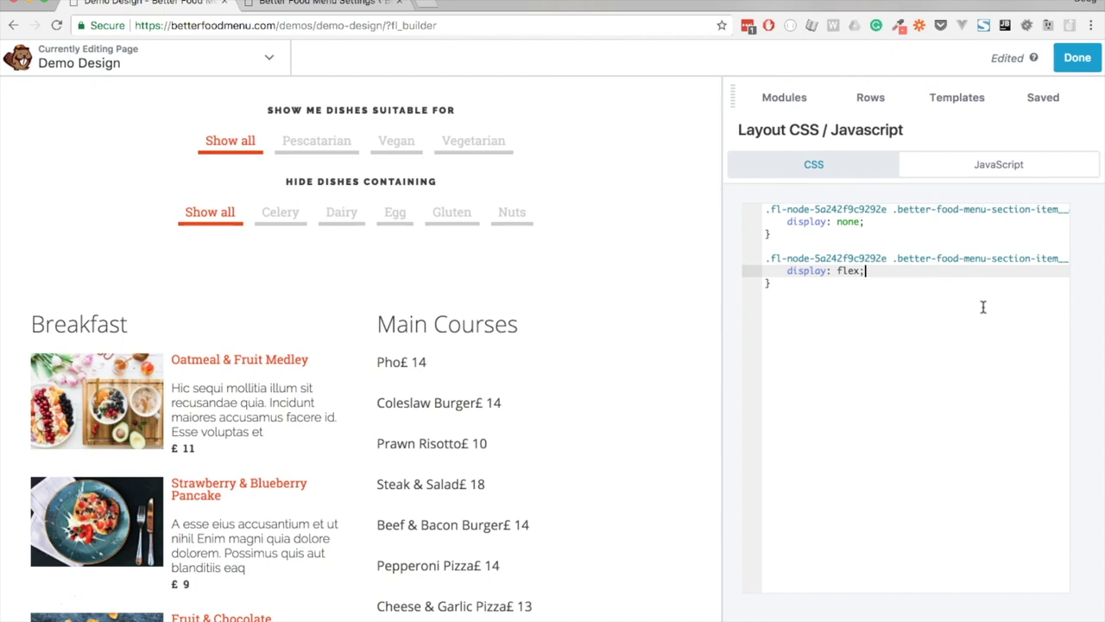
key(Return)
text(ju)
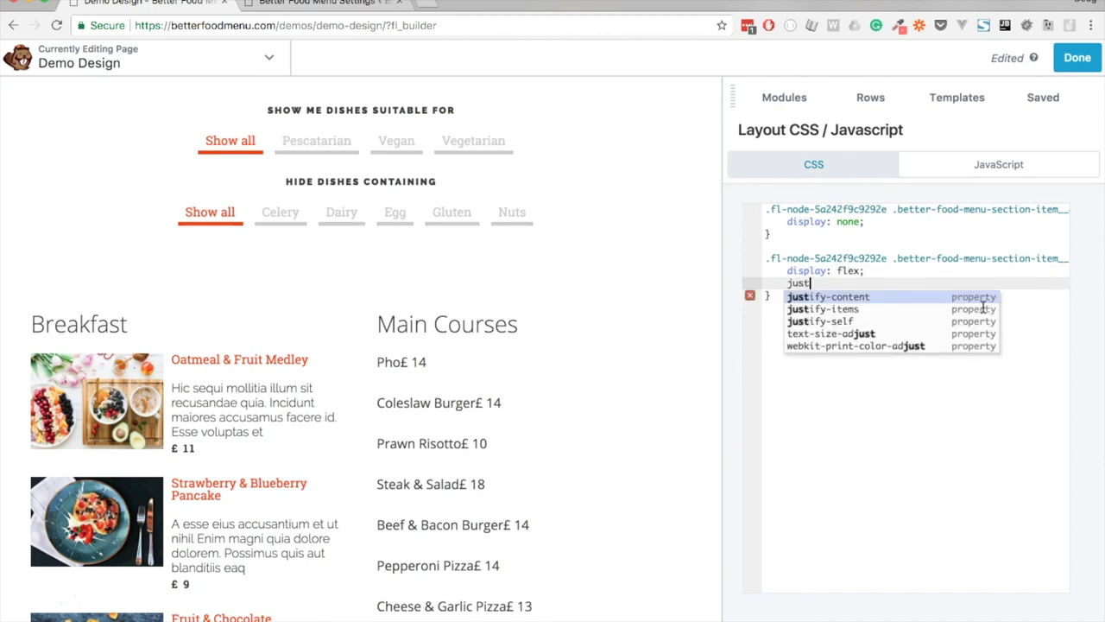
text(st)
key(Return)
text(s)
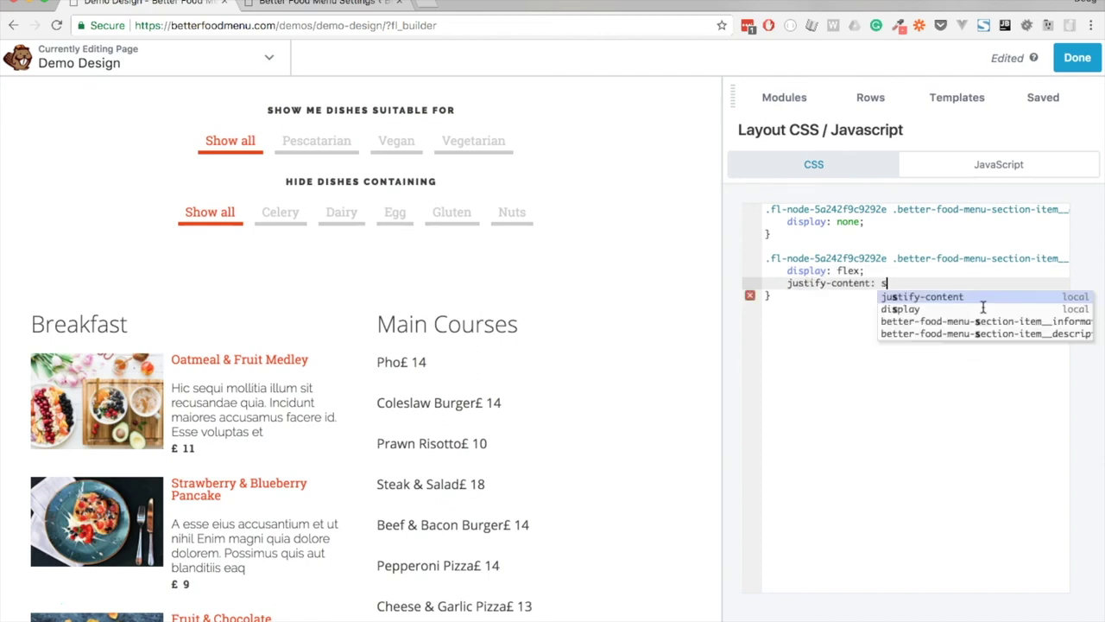
text(pace-bet)
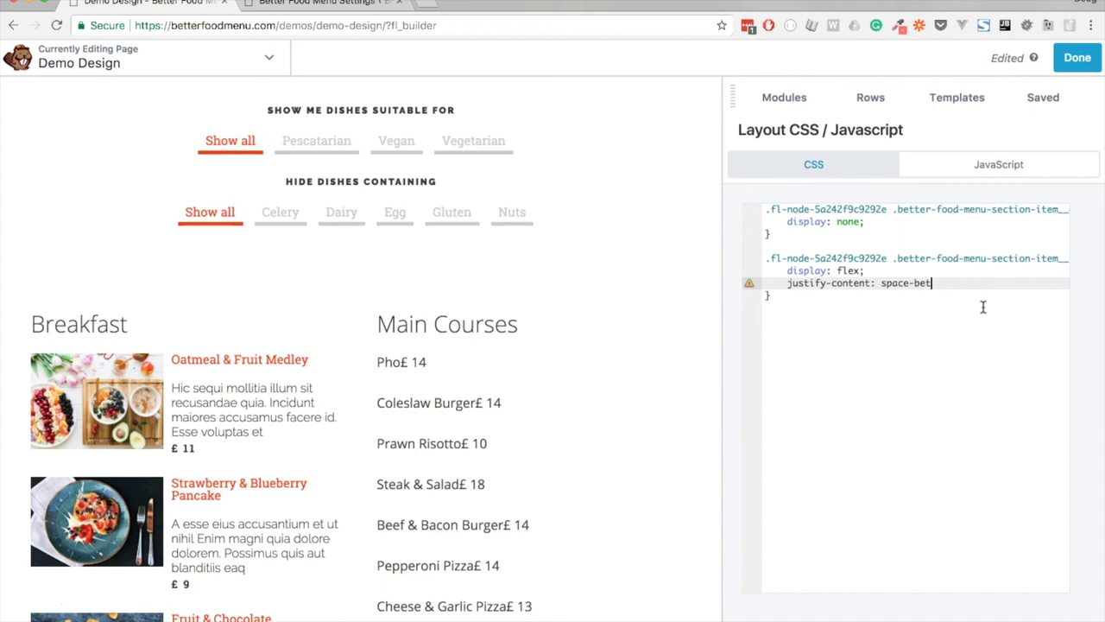
text(ween;)
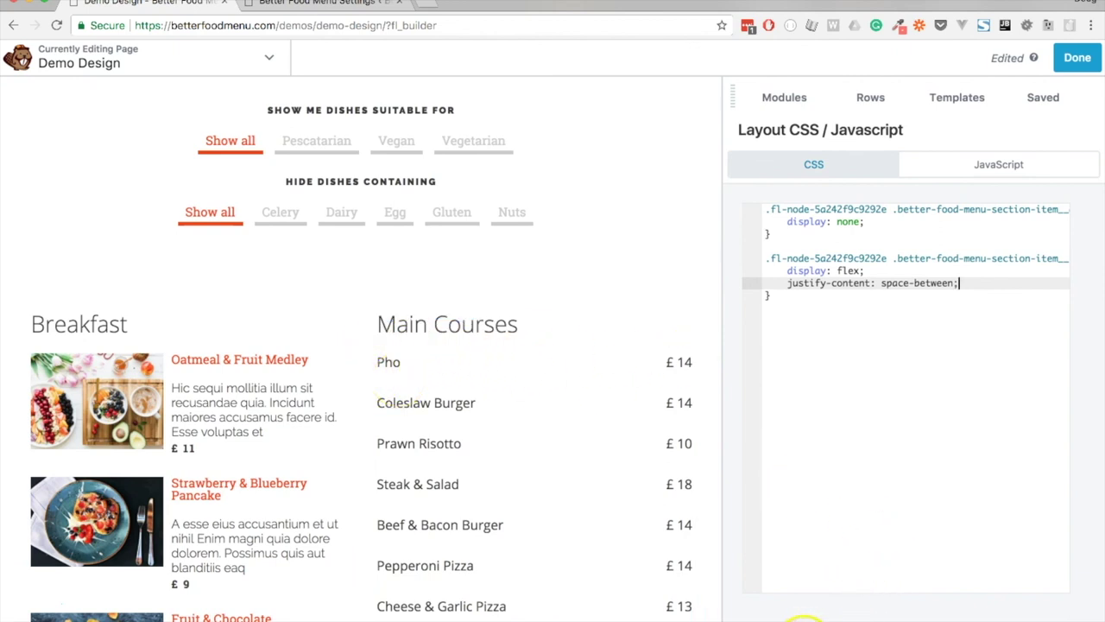
click(807, 619)
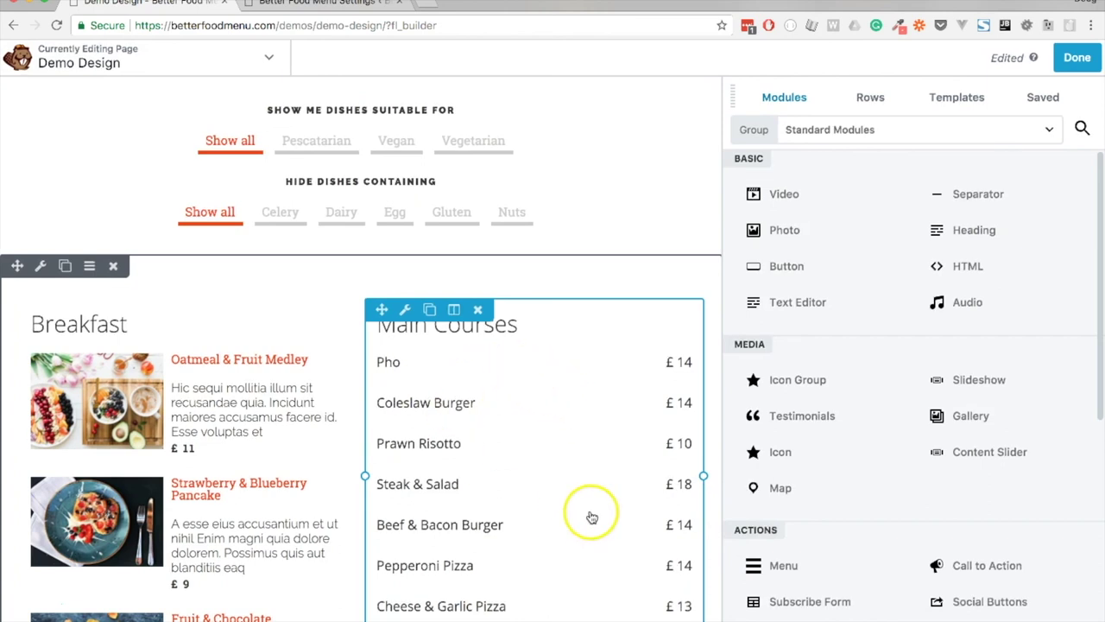
- In the Main Courses item styles, set dish names to Raleway Light 300 and uppercase
click(551, 445)
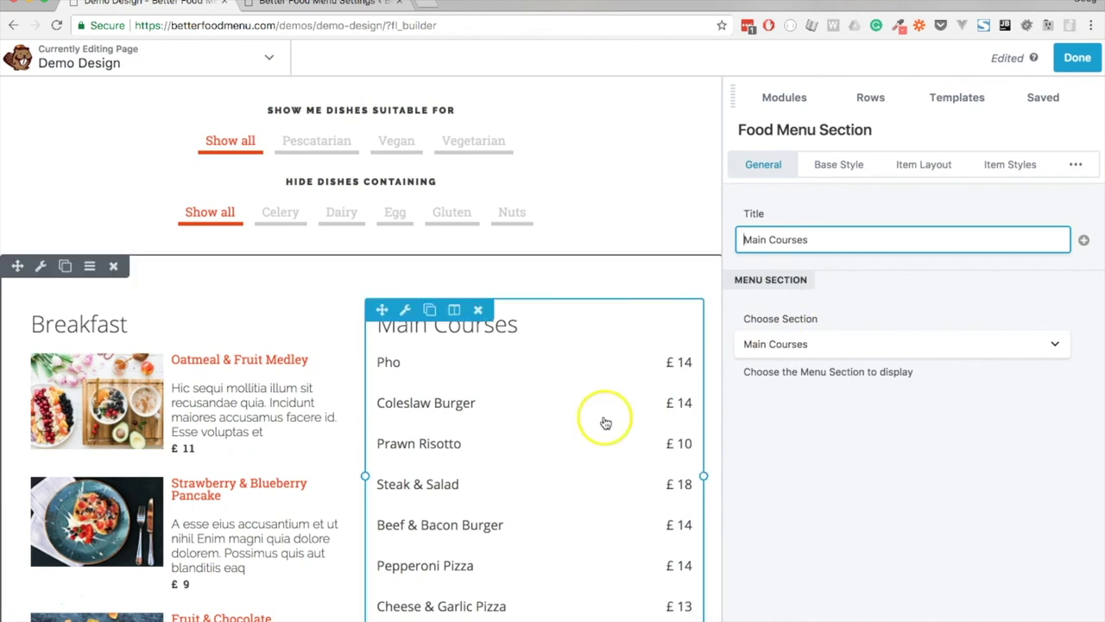
scroll(589, 425, down, 1)
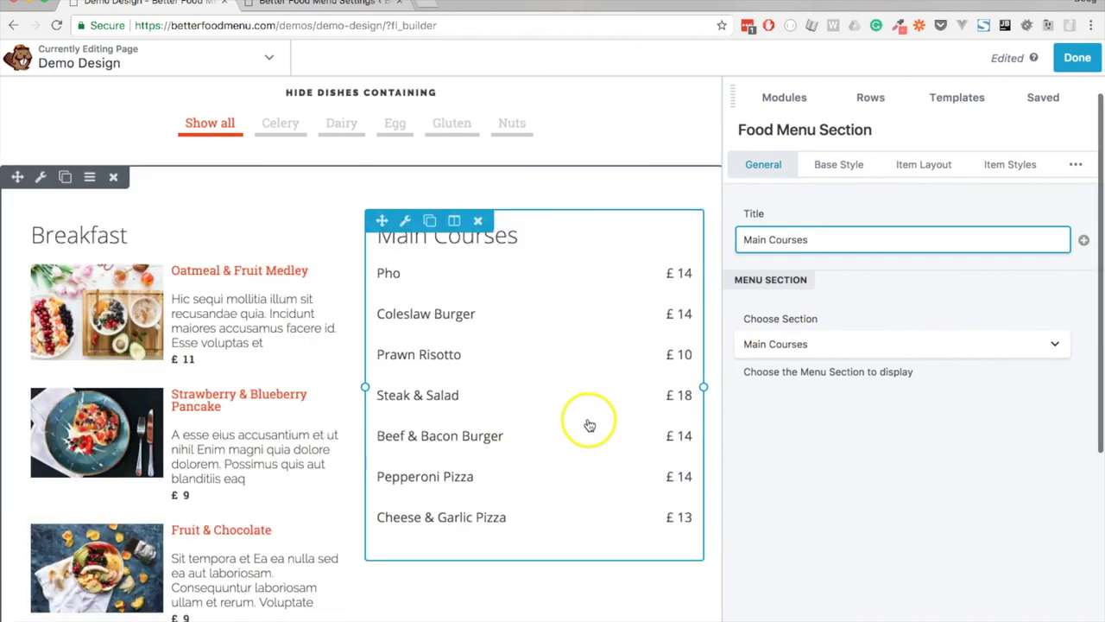
click(999, 167)
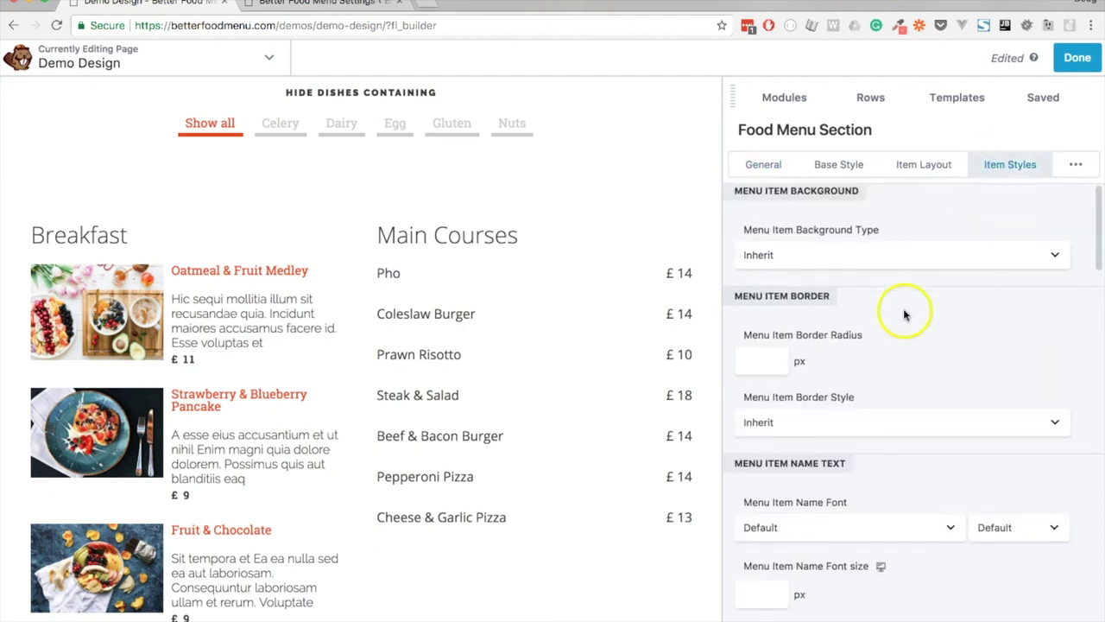
scroll(889, 277, down, 5)
scroll(851, 285, up, 1)
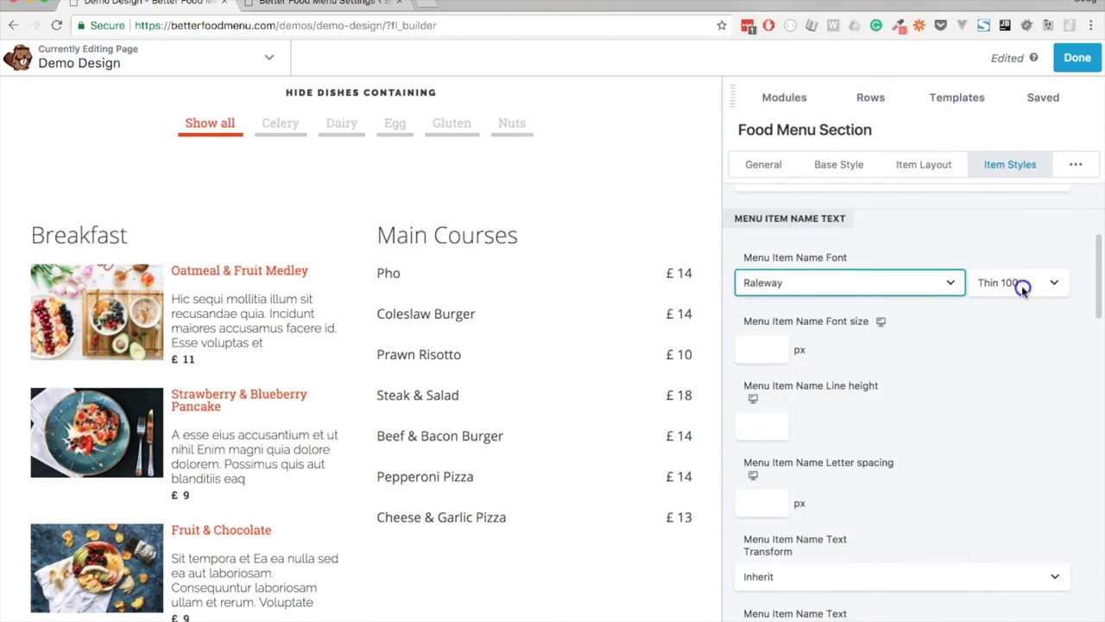
click(1019, 282)
scroll(838, 338, down, 2)
click(780, 424)
- Set the Main Courses price font to Raleway Ultra-Bold 900
scroll(937, 363, down, 2)
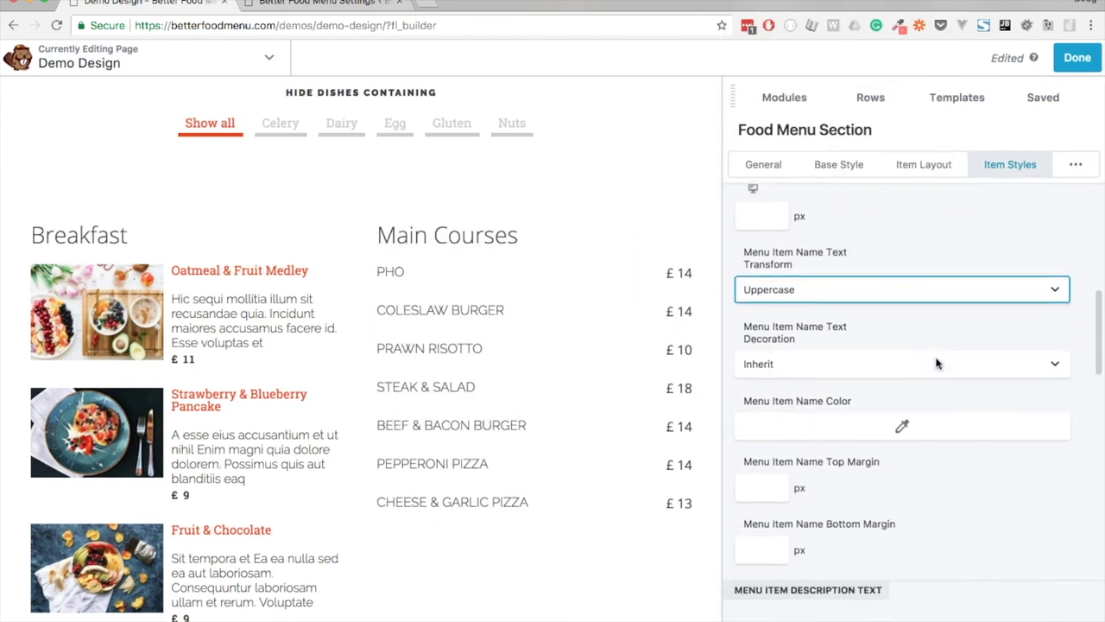
scroll(936, 364, down, 4)
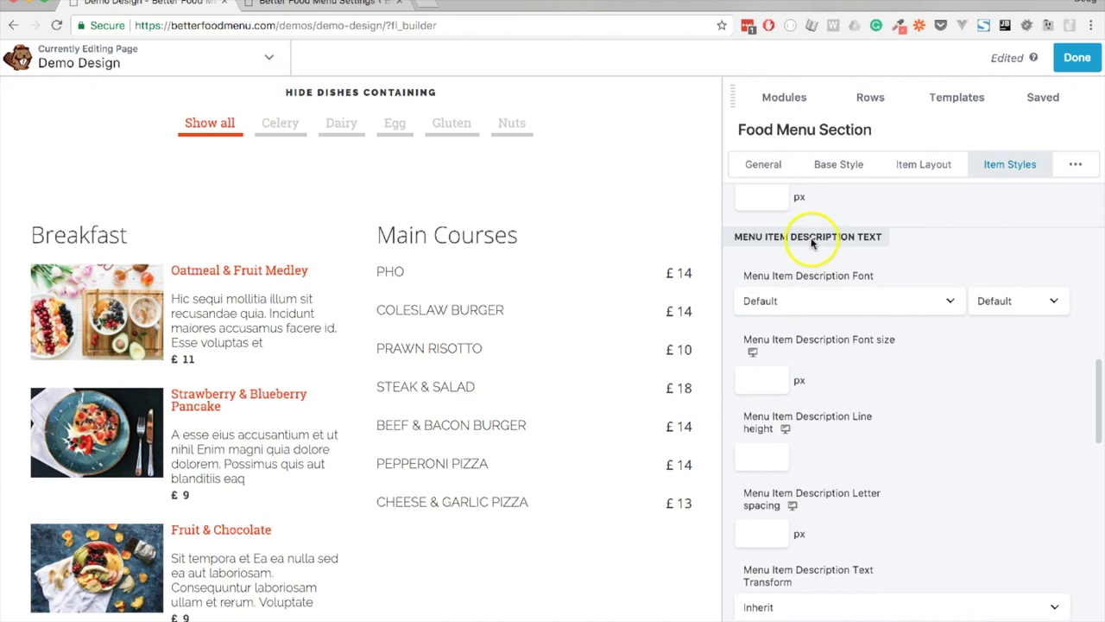
scroll(813, 243, down, 7)
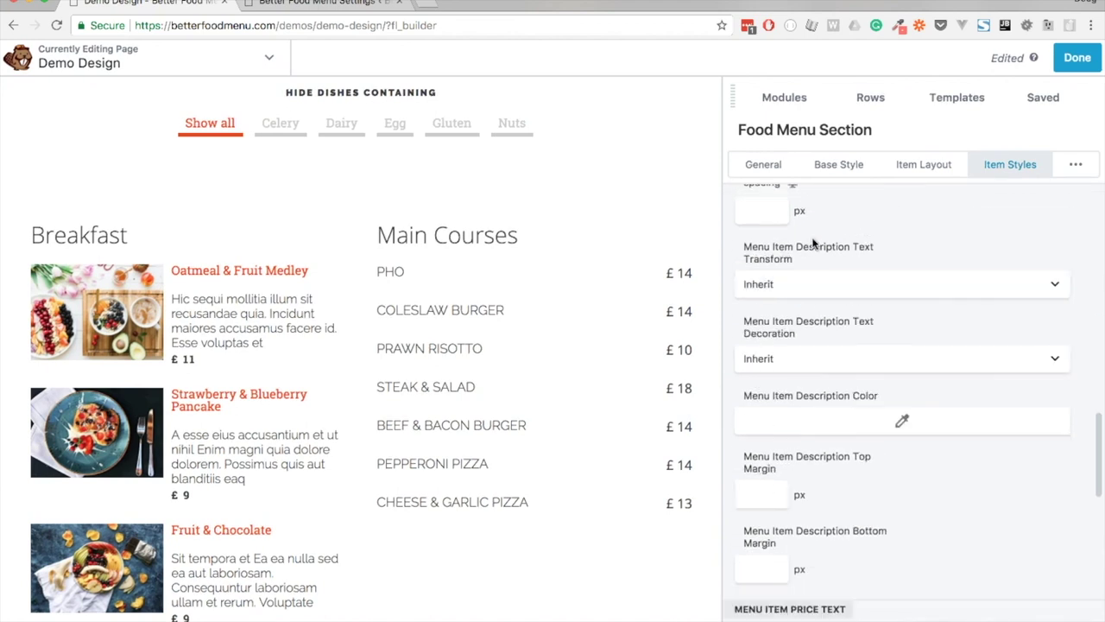
click(795, 325)
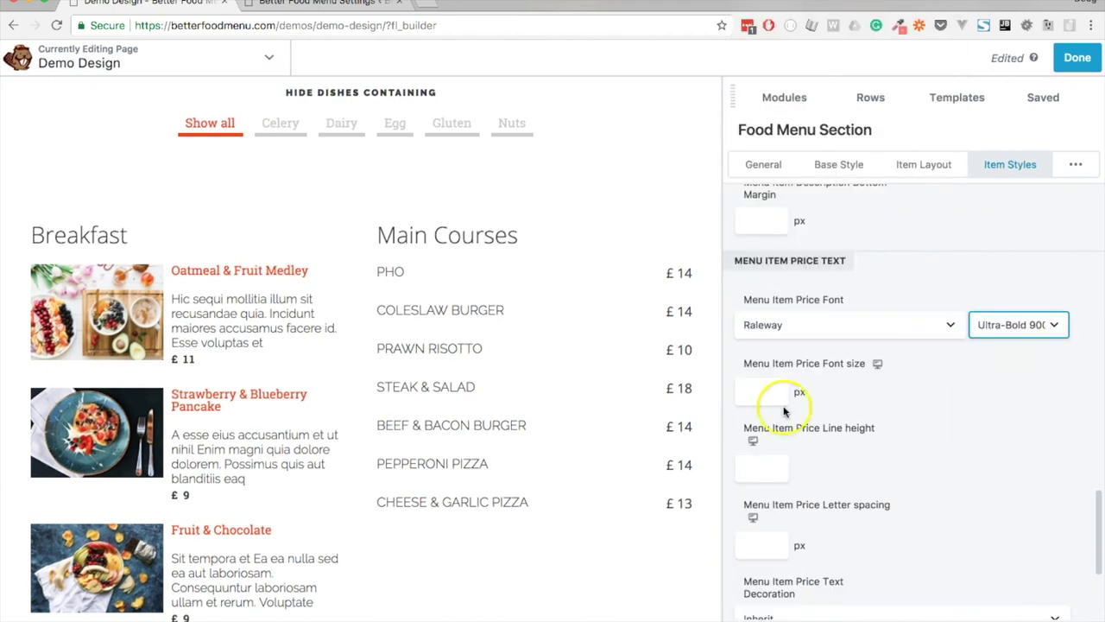
scroll(803, 423, down, 3)
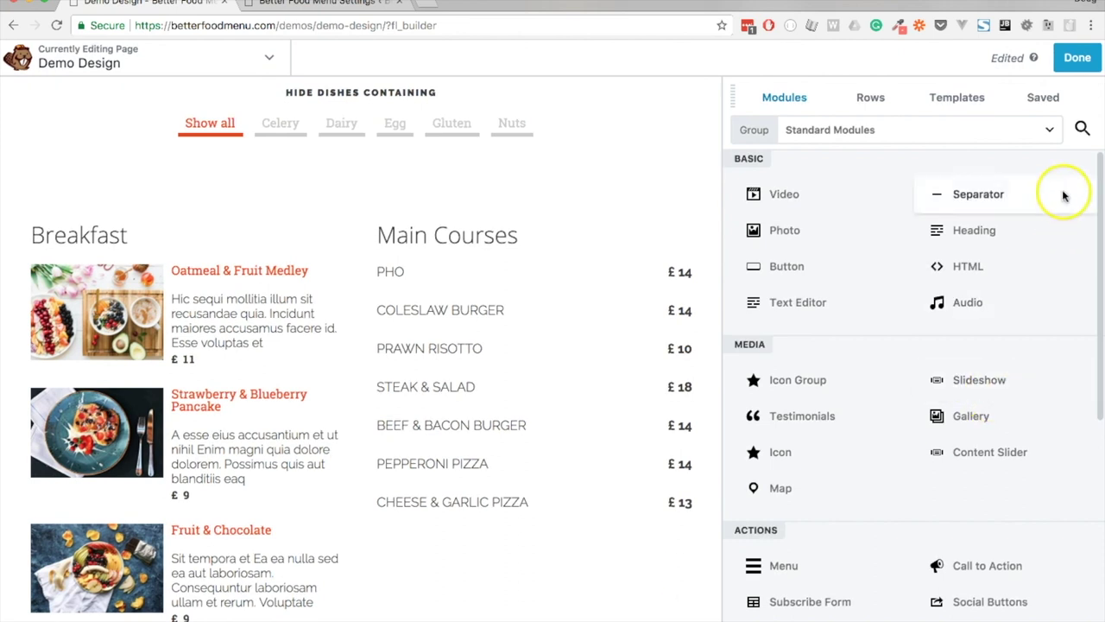
- Publish the Demo Design page changes from Beaver Builder
click(1077, 57)
click(1006, 57)
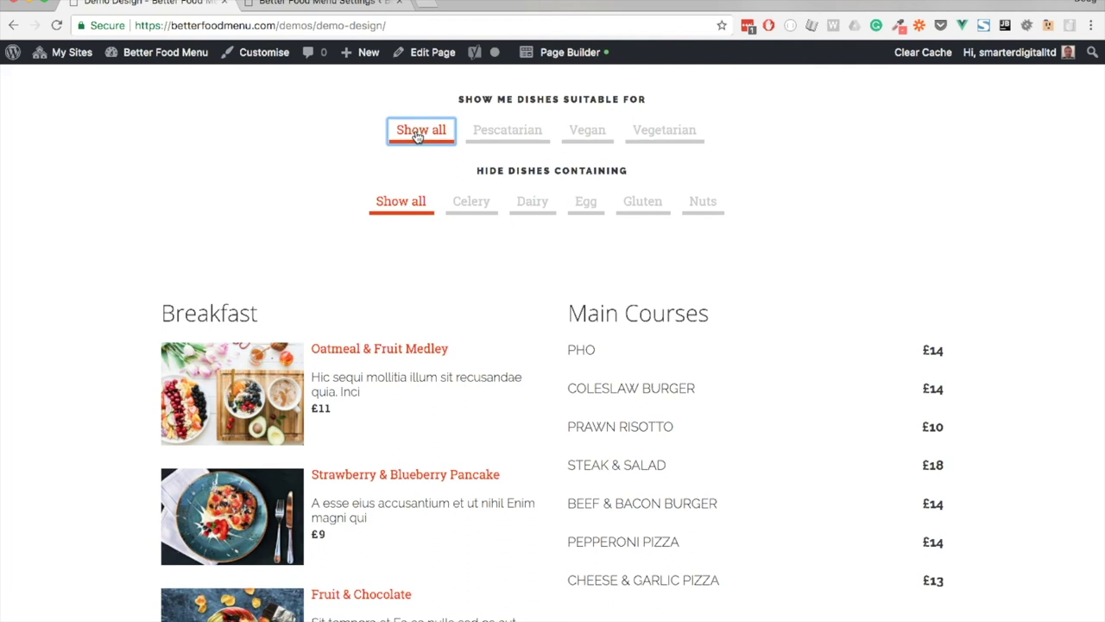
- Load betterfoodmenu.com in a new Chrome tab
click(429, 6)
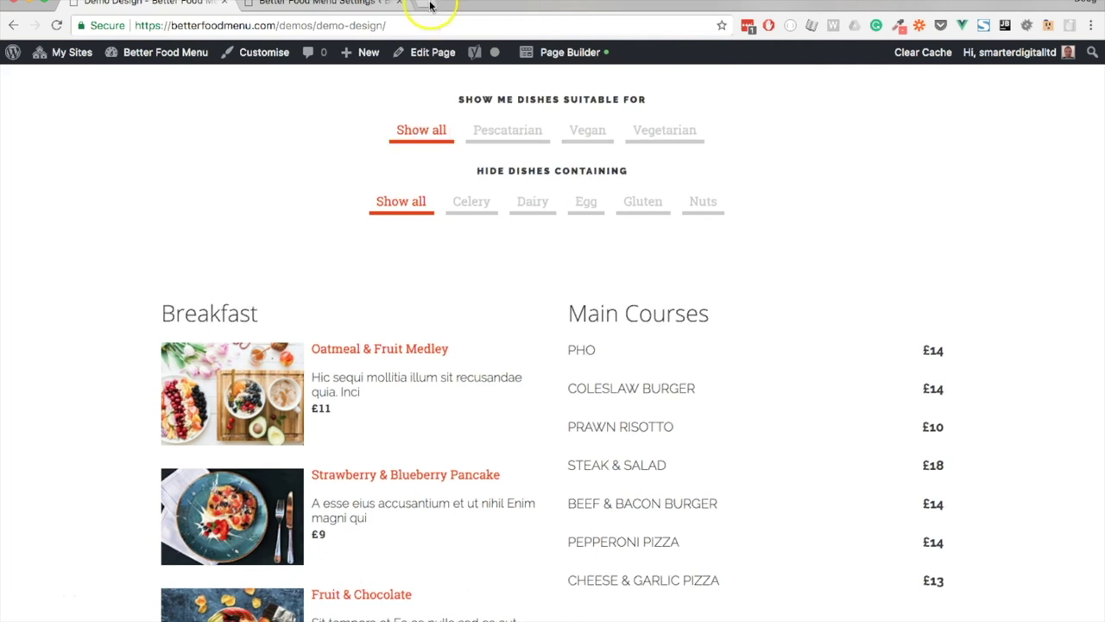
text(betterfoodmenu.com)
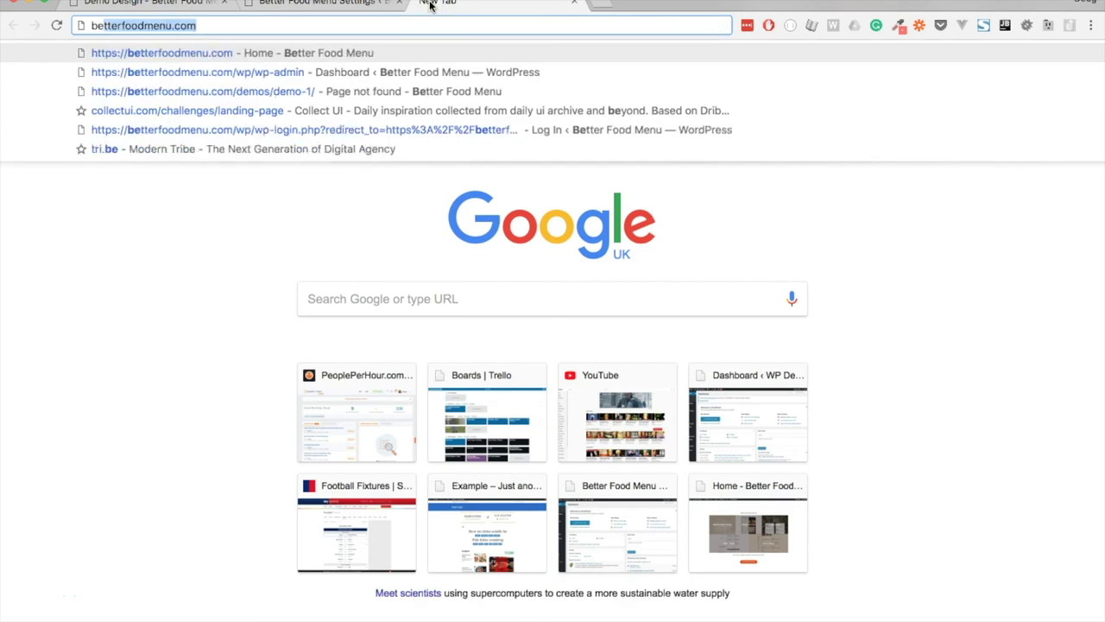
key(Return)
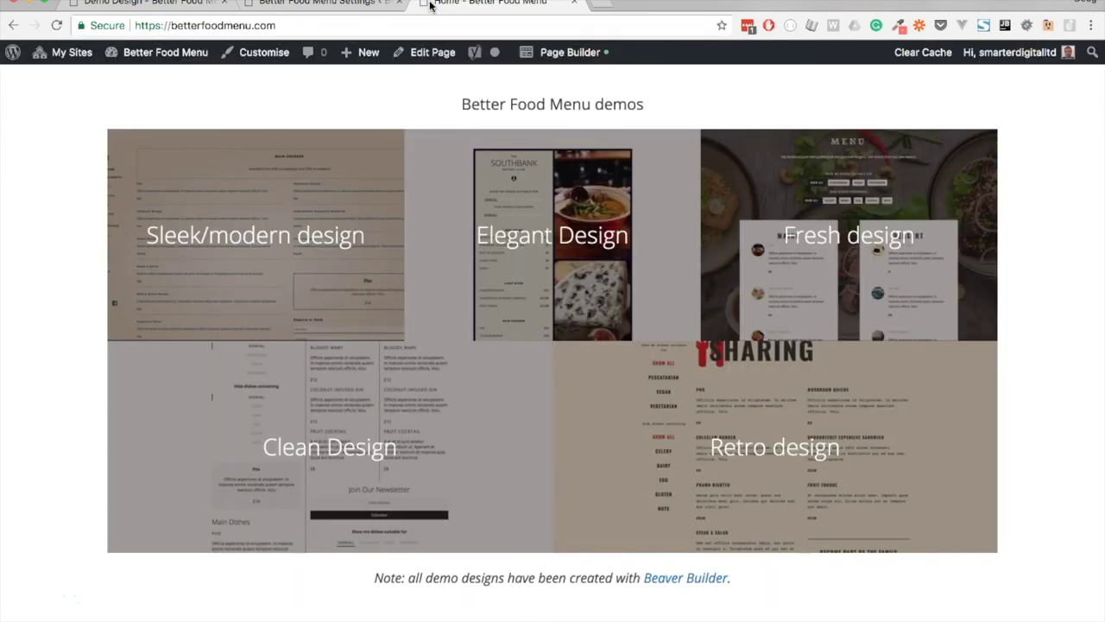